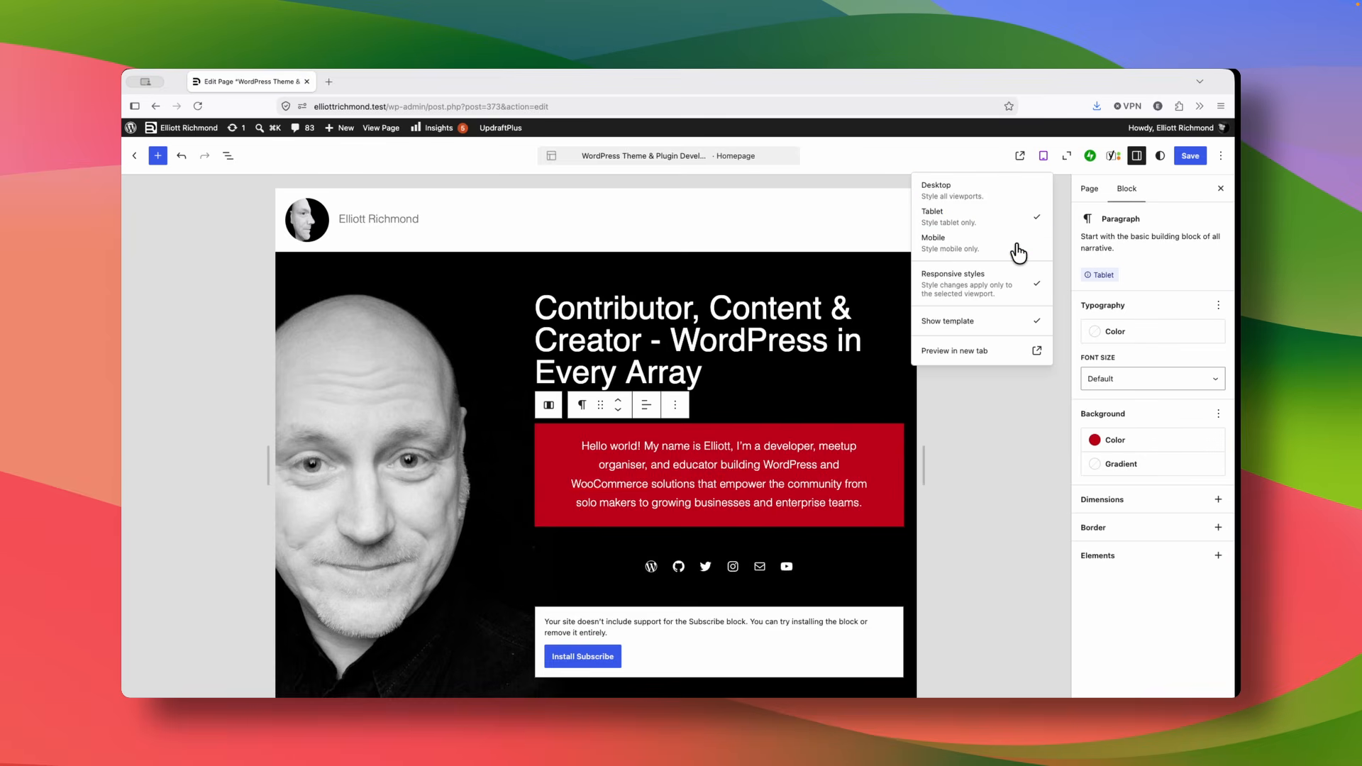
Set the "Hello world!" paragraph's background to Text Grey for the mobile viewport only.
{"action": "left_click", "coordinate": [1019, 244]}
{"action": "left_click", "coordinate": [600, 561]}
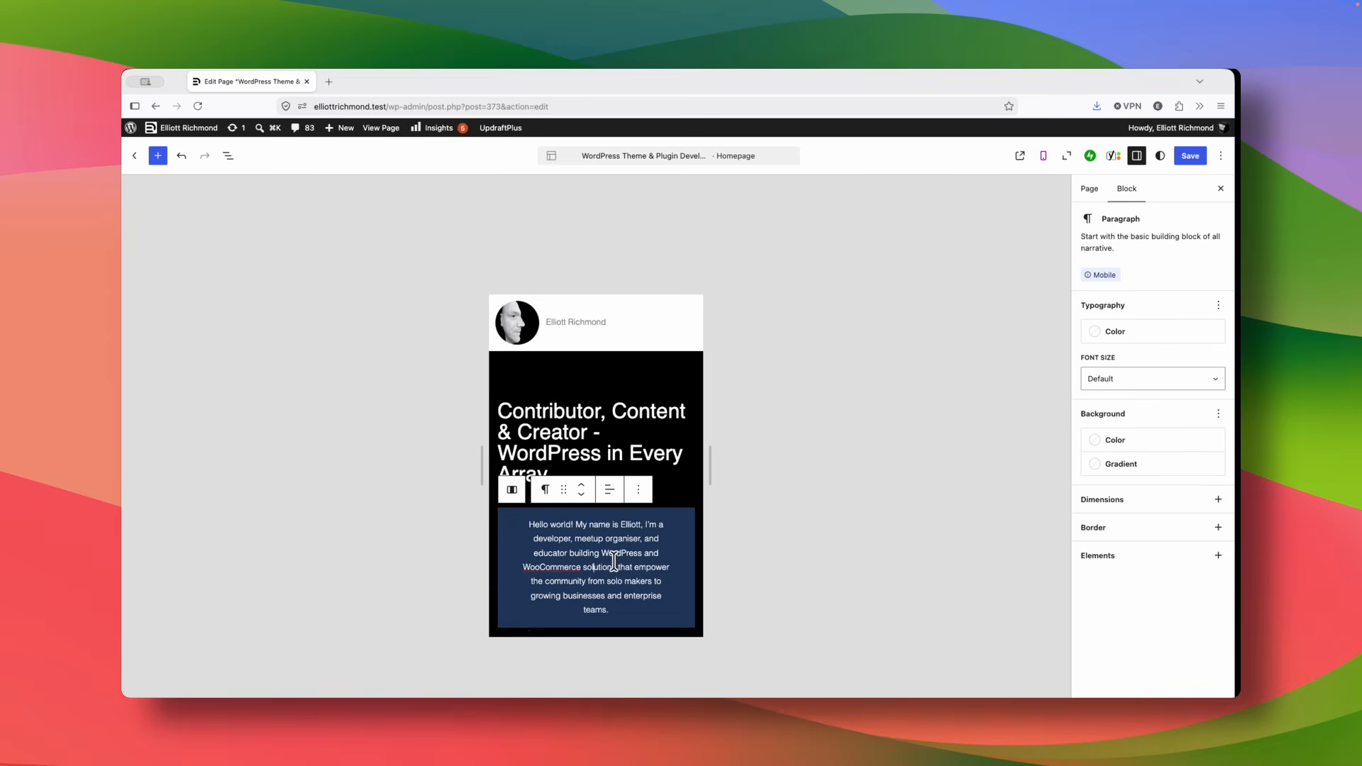
{"action": "left_click", "coordinate": [1124, 446]}
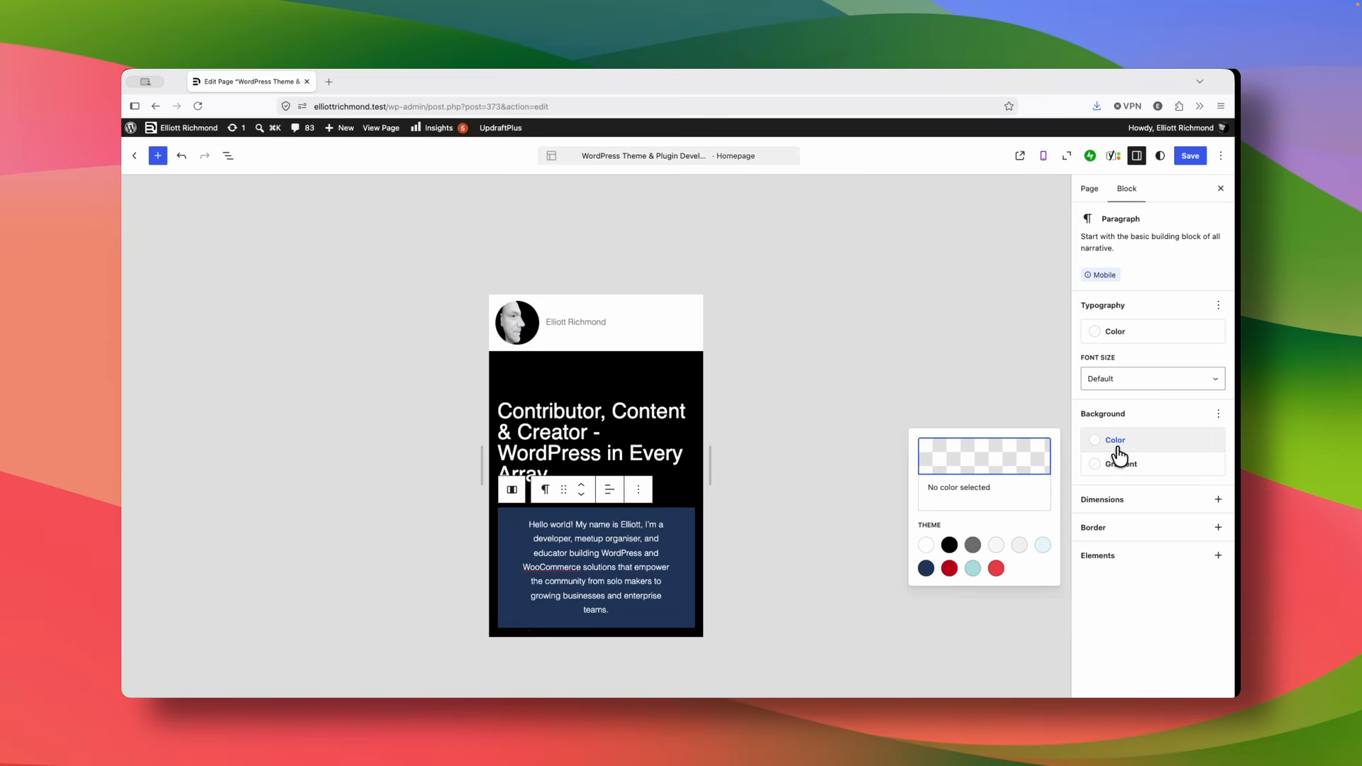
{"action": "left_click", "coordinate": [972, 546]}
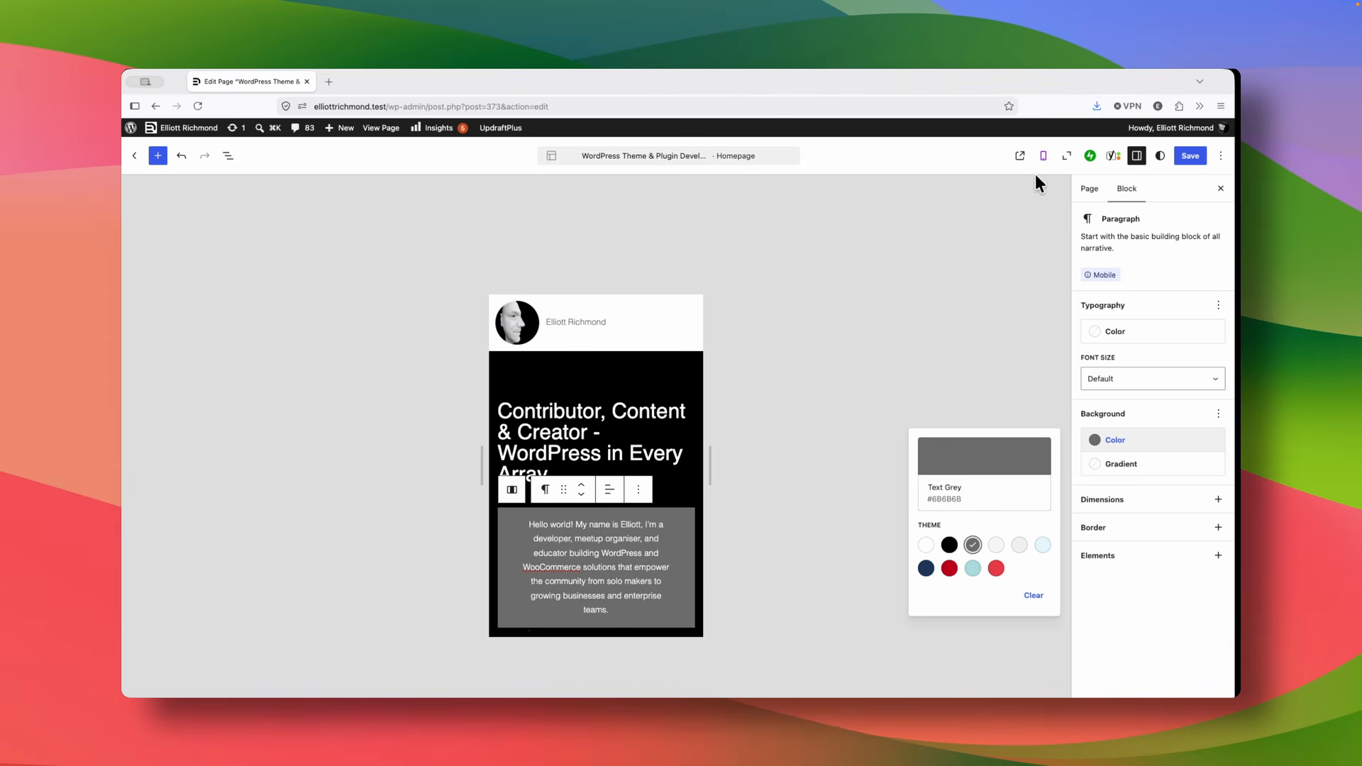
Check the paragraph's background in the tablet and desktop viewports and save the page.
{"action": "left_click", "coordinate": [1047, 156]}
{"action": "left_click", "coordinate": [1024, 225]}
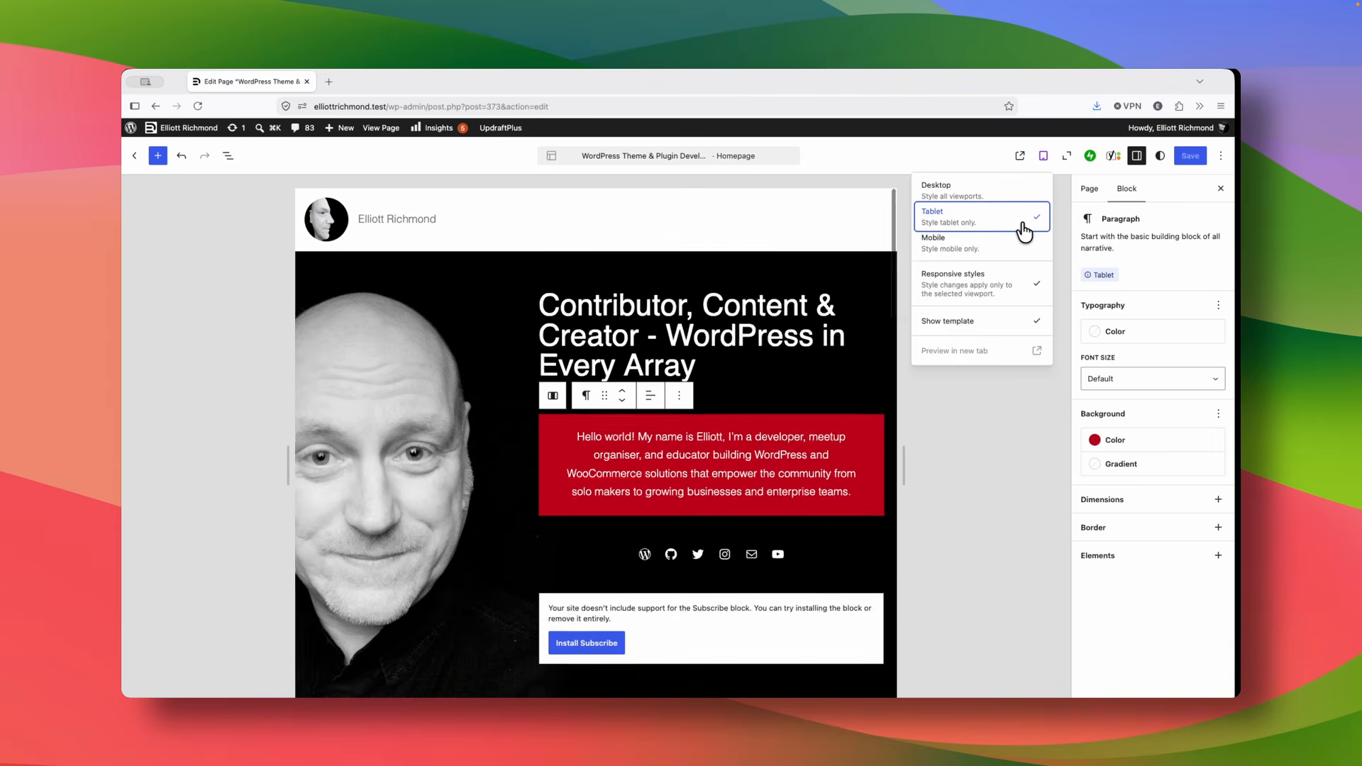
{"action": "left_click", "coordinate": [1023, 199]}
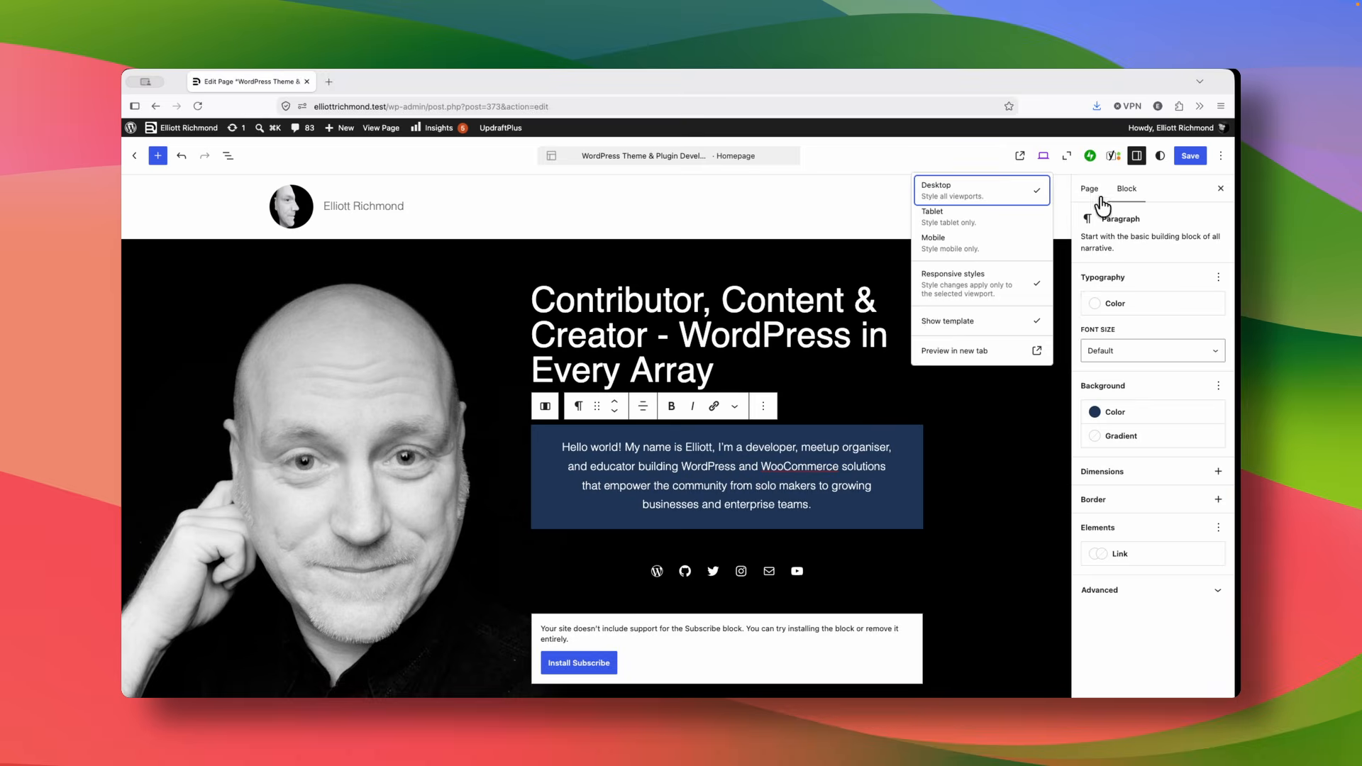
{"action": "left_click", "coordinate": [1191, 157]}
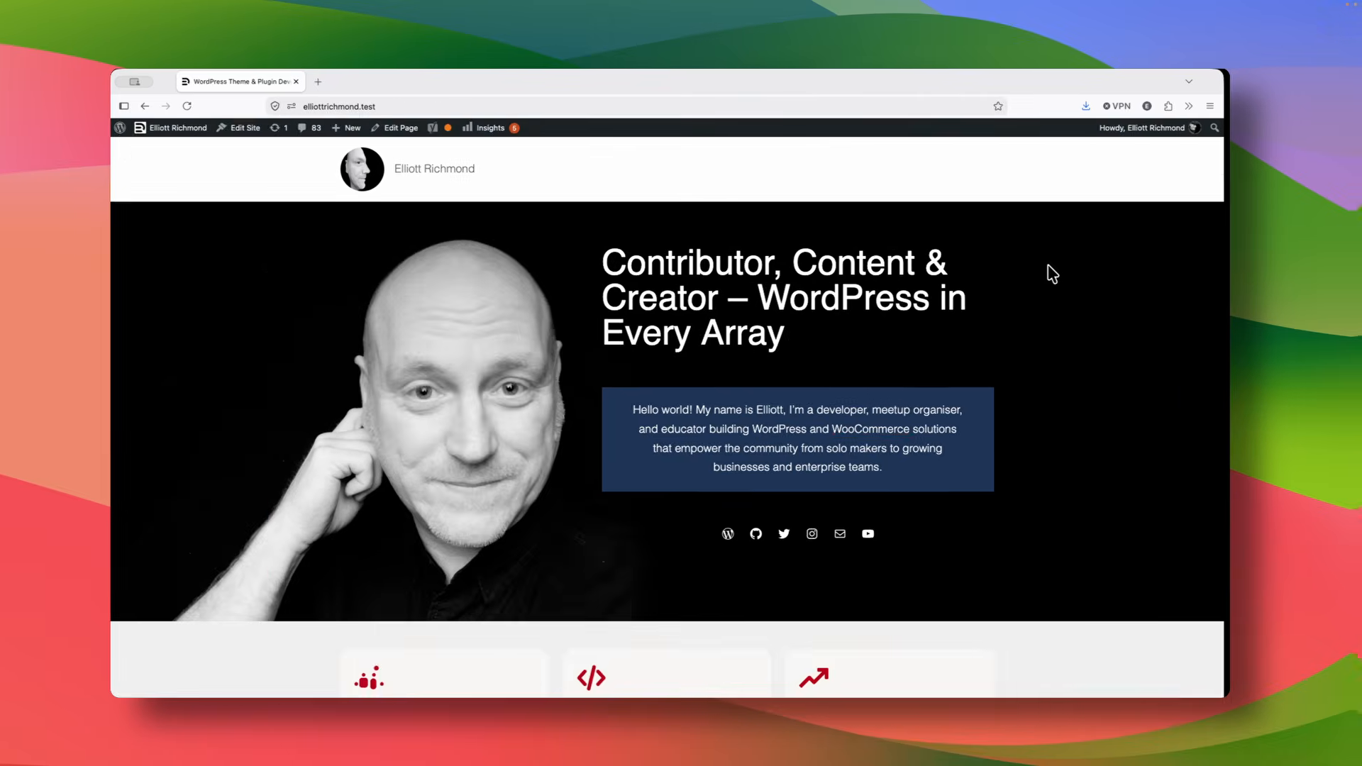
Inspect the front-end homepage in responsive design mode and widen its test viewport.
{"action": "right_click", "coordinate": [1060, 268]}
{"action": "left_click", "coordinate": [1120, 468]}
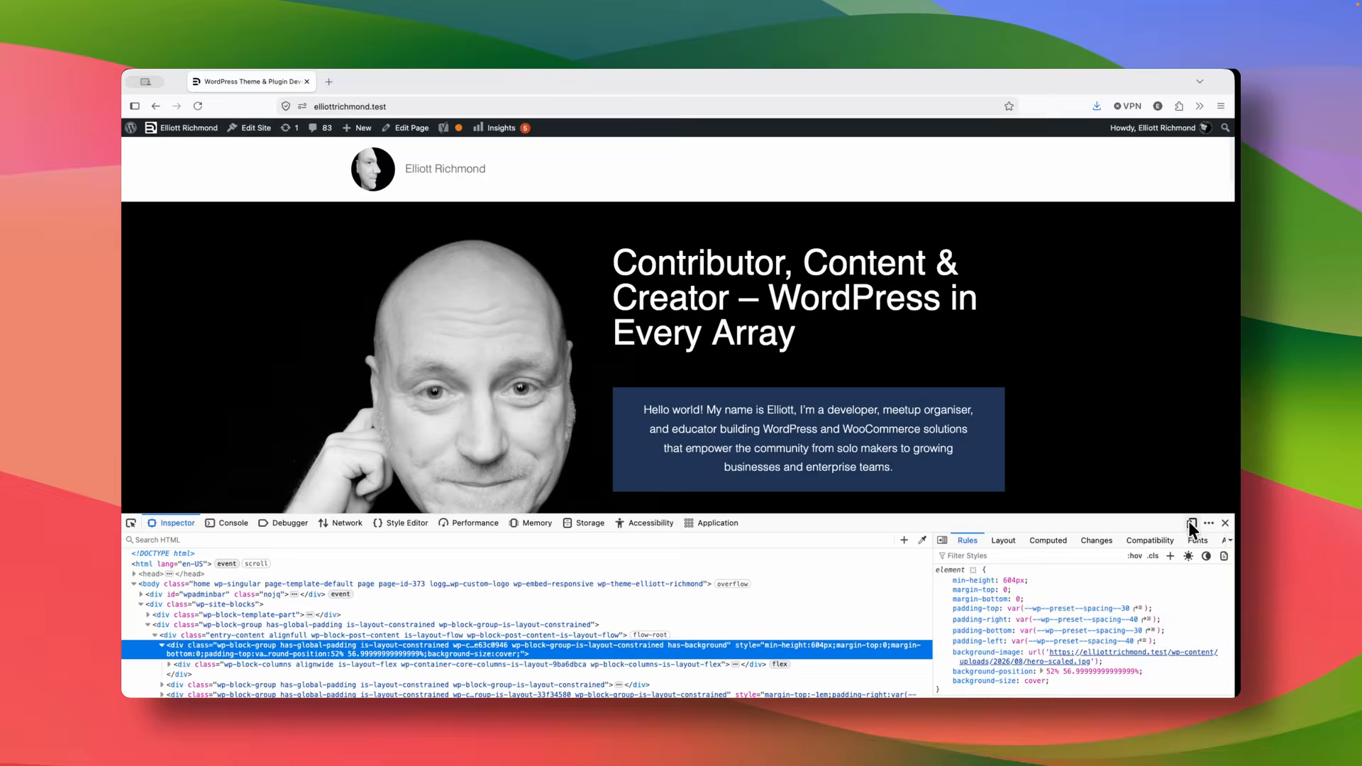
{"action": "left_click", "coordinate": [1191, 523]}
{"action": "key", "text": "super+alt+i"}
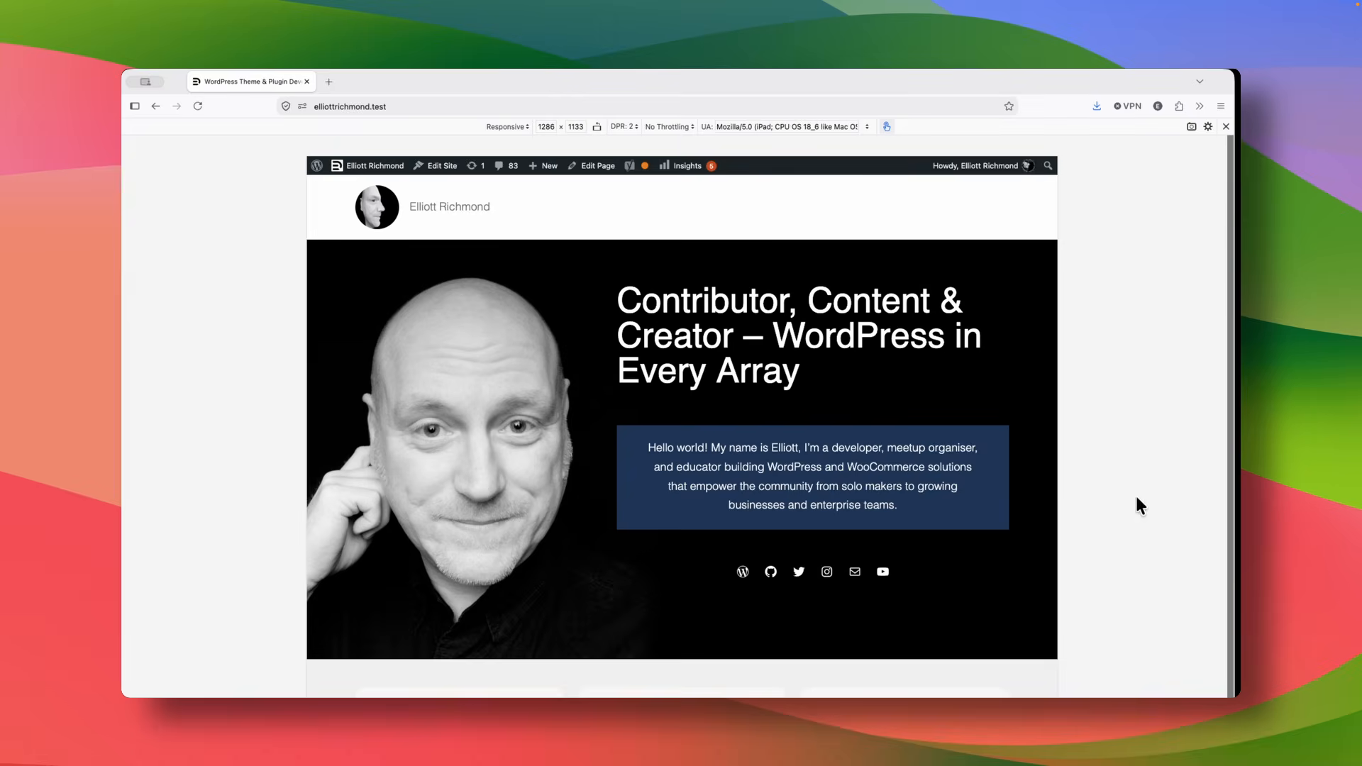
{"action": "left_click_drag", "start_coordinate": [1057, 434], "coordinate": [1092, 470]}
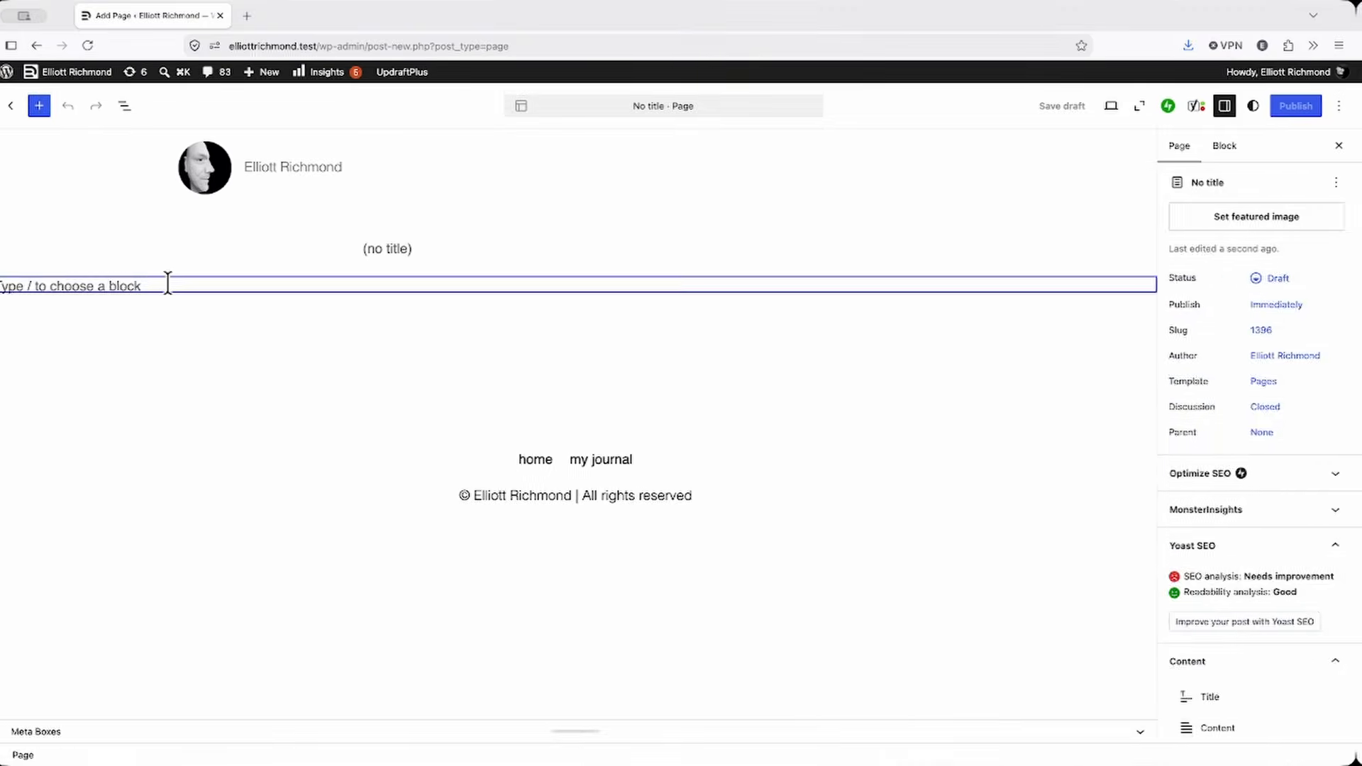
Insert a Group block with a Text Grey background and X-Large vertical and horizontal padding.
{"action": "type", "text": "/group"}
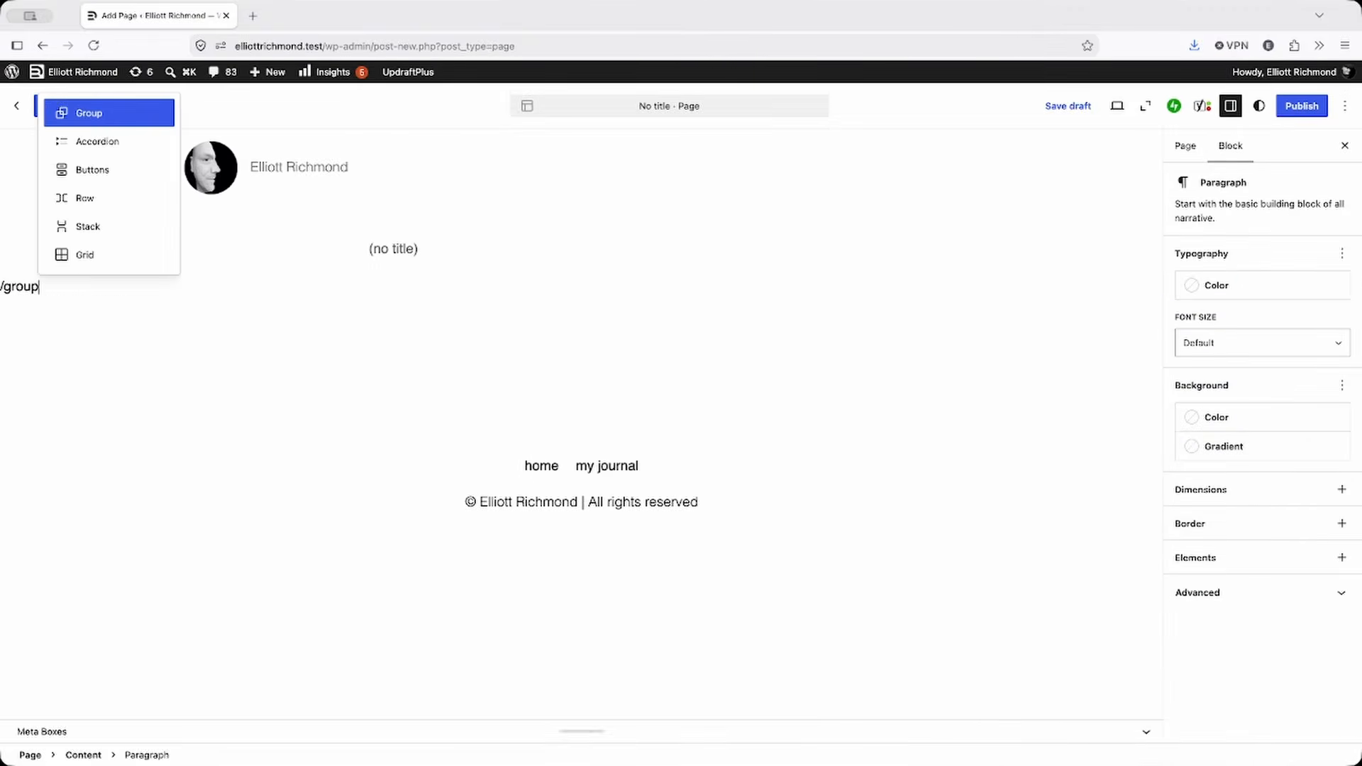
{"action": "key", "text": "Return"}
{"action": "left_click", "coordinate": [1235, 474]}
{"action": "left_click", "coordinate": [1043, 600]}
{"action": "left_click_drag", "start_coordinate": [1195, 683], "coordinate": [1352, 683]}
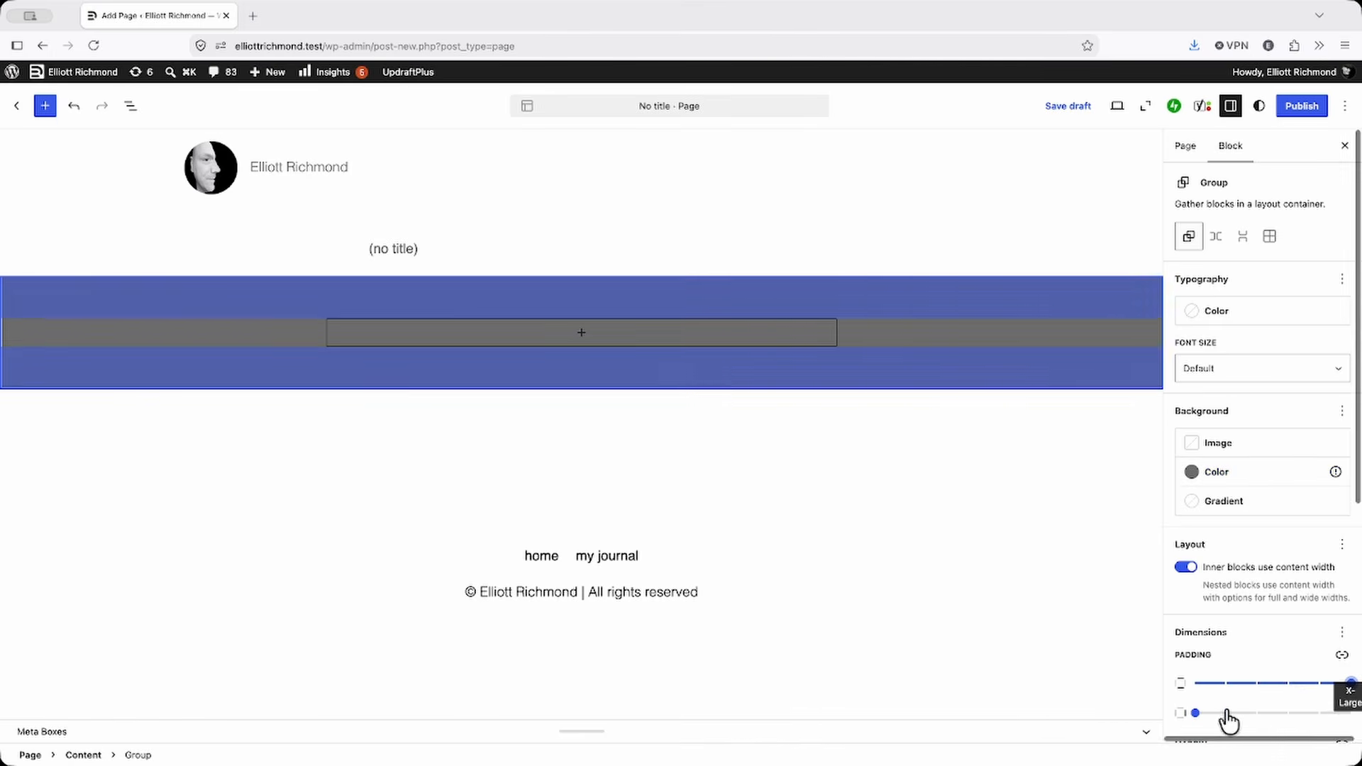
{"action": "left_click_drag", "start_coordinate": [1196, 713], "coordinate": [1351, 713]}
Add a centred heading reading "Desktop > Tablet > Mobile" inside the group.
{"action": "left_click", "coordinate": [600, 332]}
{"action": "left_click", "coordinate": [581, 517]}
{"action": "type", "text": "Desktop > Tablet > Mobile"}
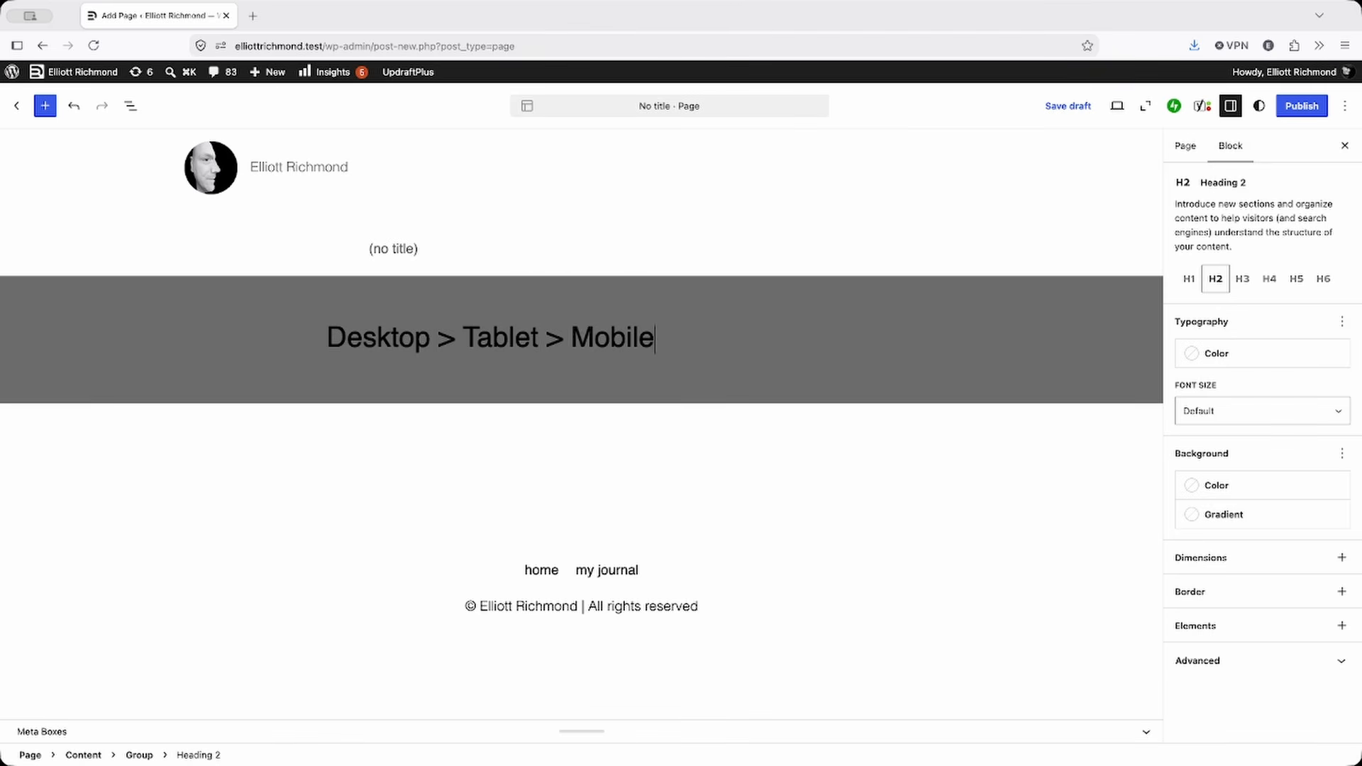
{"action": "left_click", "coordinate": [482, 295]}
{"action": "left_click", "coordinate": [517, 360]}
Give the group a light grey background and smaller vertical padding, two increments above none, as responsive styles for tablet only.
{"action": "left_click", "coordinate": [905, 289]}
{"action": "left_click", "coordinate": [1117, 105]}
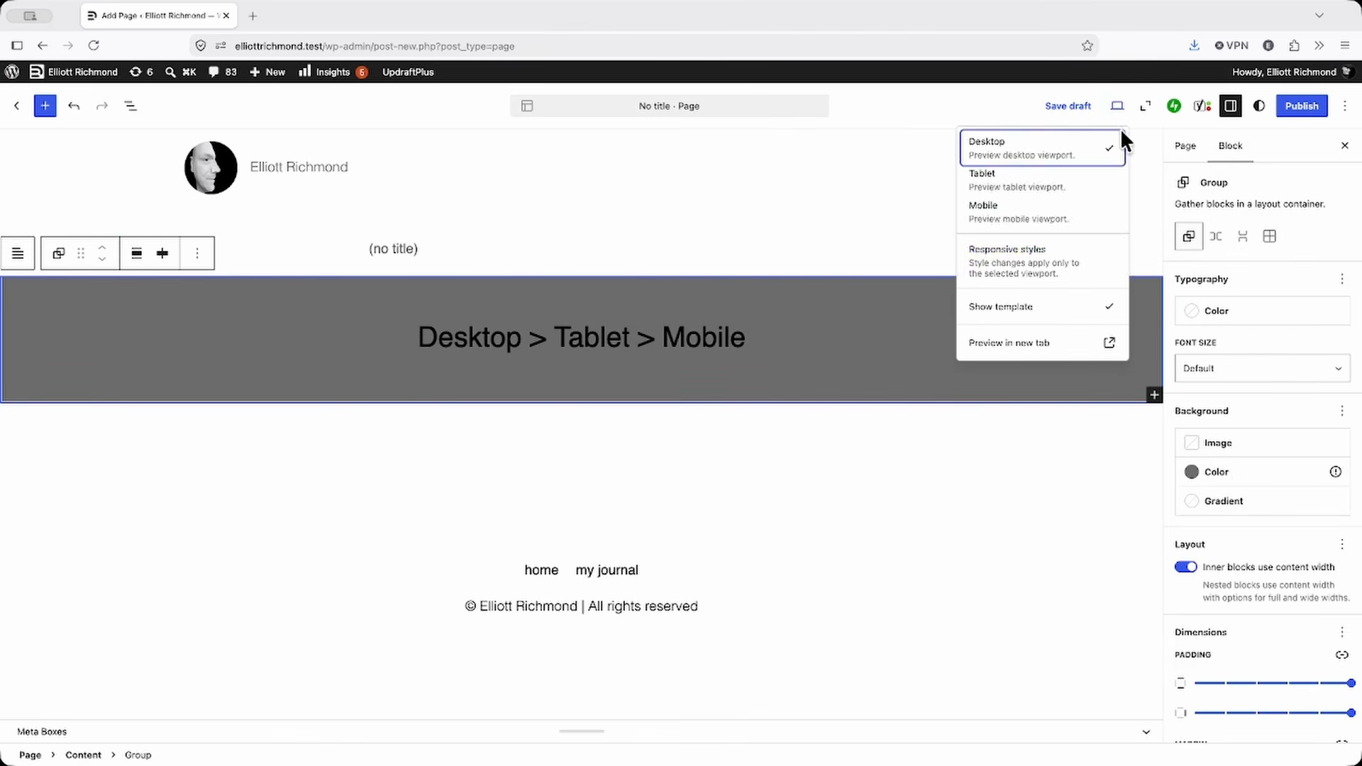
{"action": "left_click", "coordinate": [1083, 186]}
{"action": "left_click", "coordinate": [1219, 468]}
{"action": "left_click", "coordinate": [1065, 491]}
{"action": "mouse_move", "coordinate": [813, 494]}
{"action": "left_mouse_down"}
{"action": "mouse_move", "coordinate": [806, 523]}
{"action": "mouse_move", "coordinate": [792, 501]}
{"action": "left_mouse_up"}
{"action": "left_click_drag", "start_coordinate": [1197, 678], "coordinate": [1255, 679]}
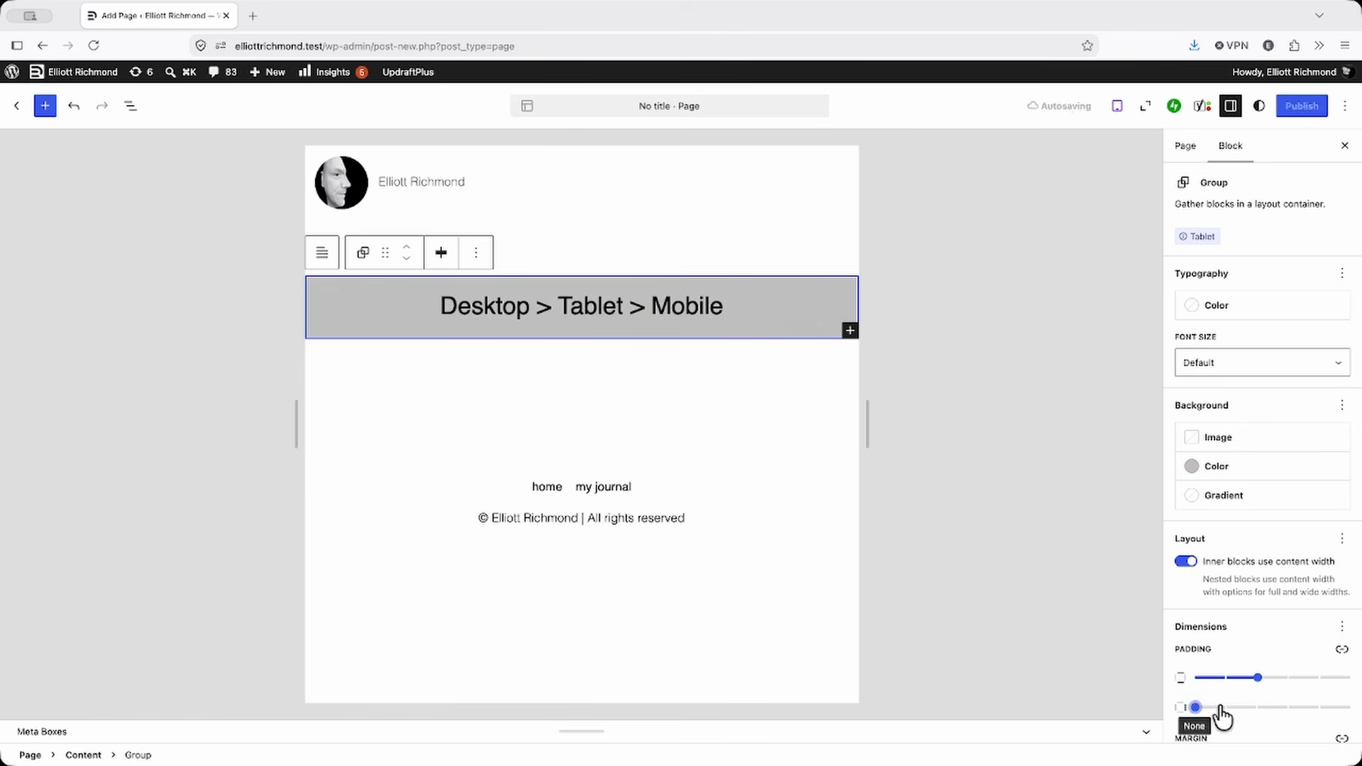
Give the group a linear blue-to-purple gradient background at 135° for the mobile viewport only.
{"action": "left_click", "coordinate": [1117, 106]}
{"action": "left_click", "coordinate": [1062, 212]}
{"action": "left_click", "coordinate": [1216, 466]}
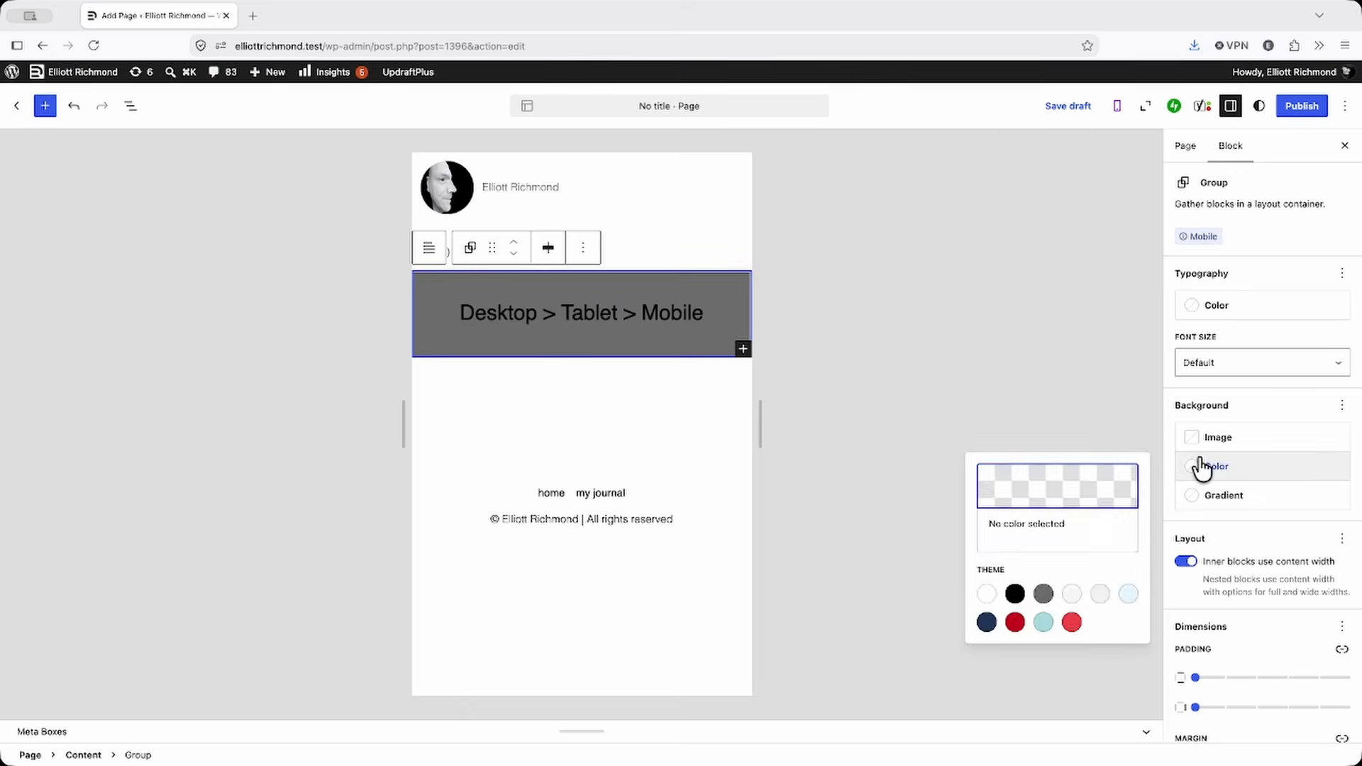
{"action": "left_click", "coordinate": [1223, 495]}
{"action": "left_click", "coordinate": [1066, 525]}
{"action": "left_click", "coordinate": [992, 520]}
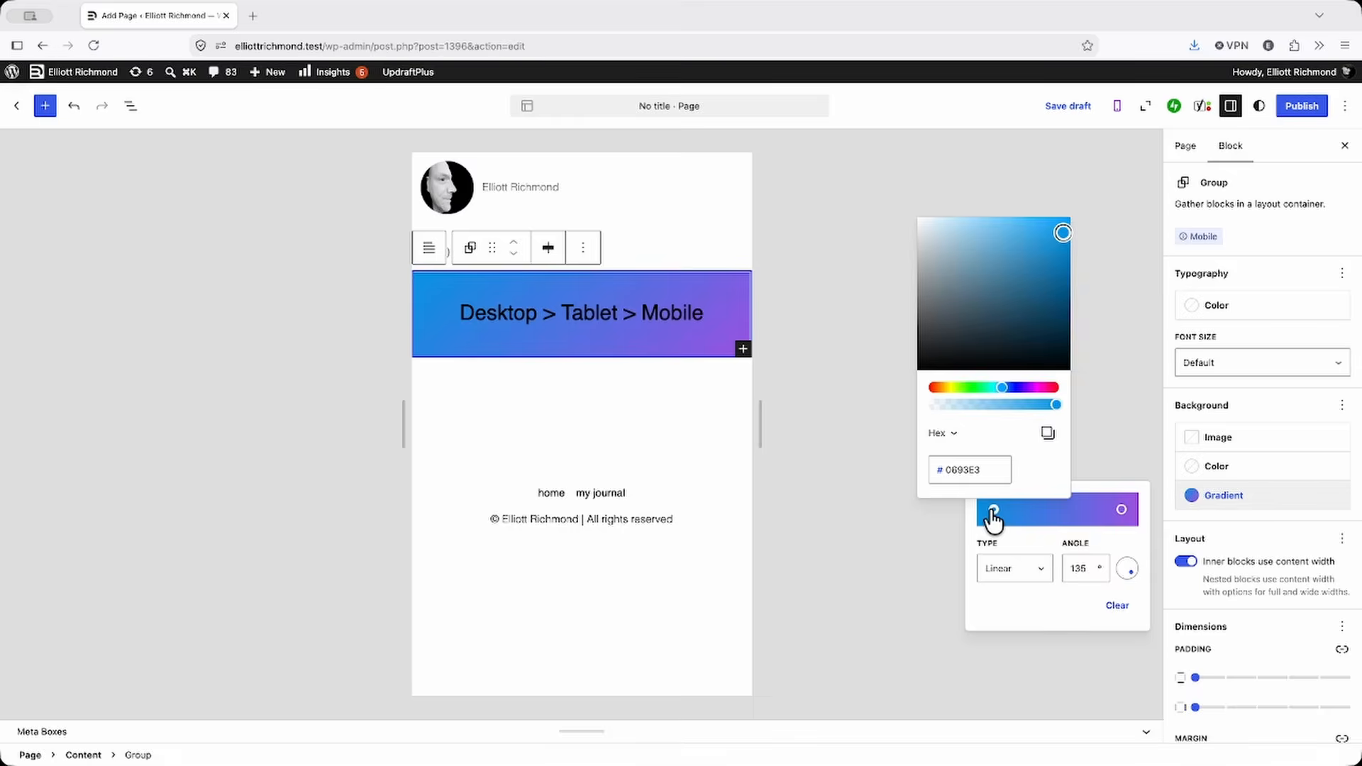
{"action": "left_click", "coordinate": [1188, 500]}
Check the group in the tablet, desktop and mobile viewports, then on the front end in responsive mode, widening it from phone size.
{"action": "left_click", "coordinate": [1117, 105]}
{"action": "left_click", "coordinate": [1067, 180]}
{"action": "left_click", "coordinate": [1068, 149]}
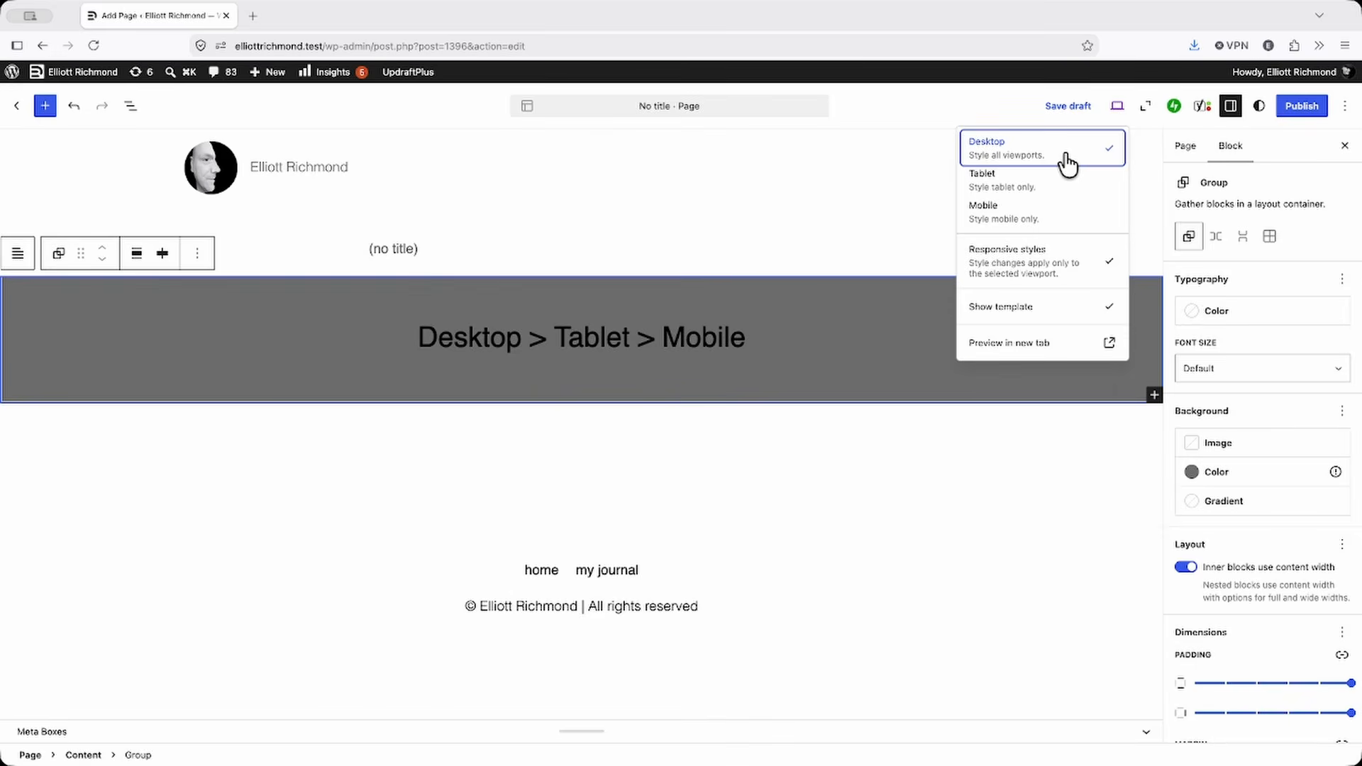
{"action": "left_click", "coordinate": [1058, 213]}
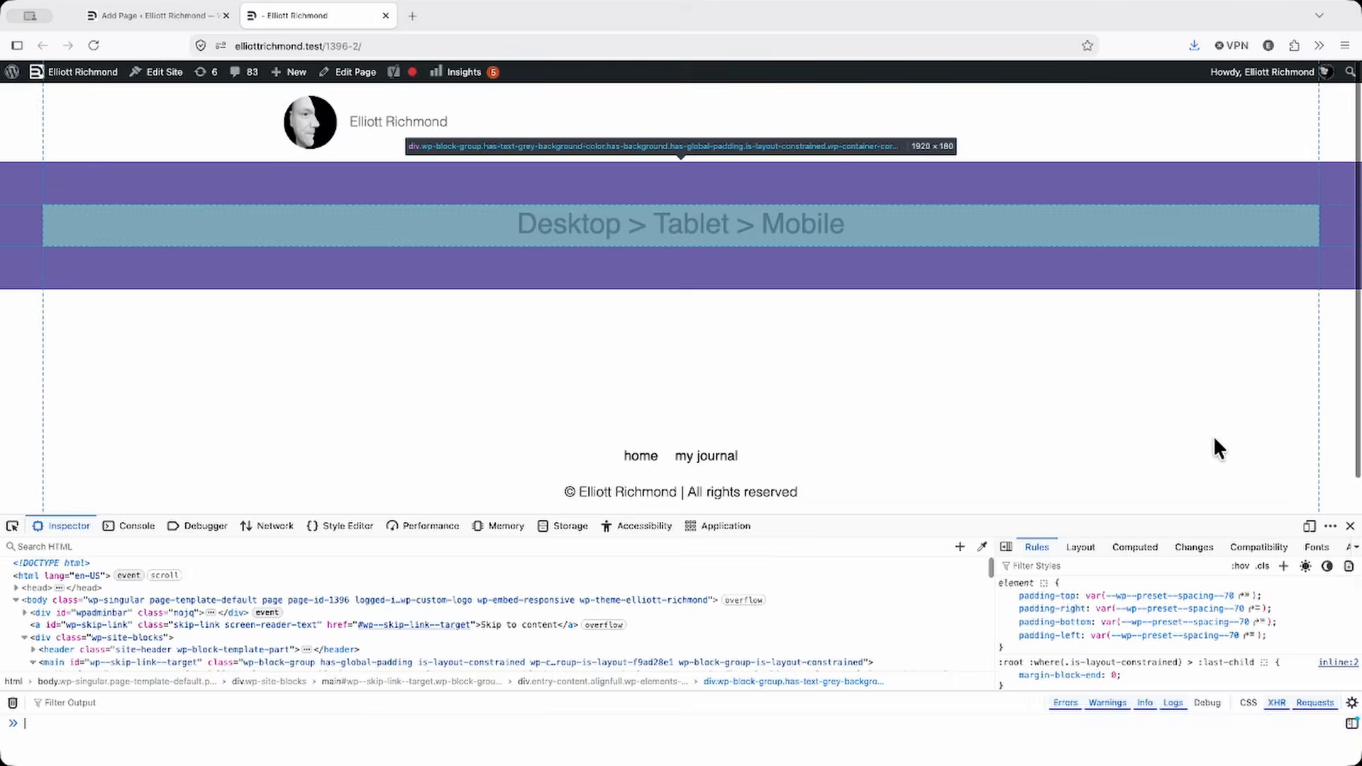
{"action": "left_click", "coordinate": [1304, 525]}
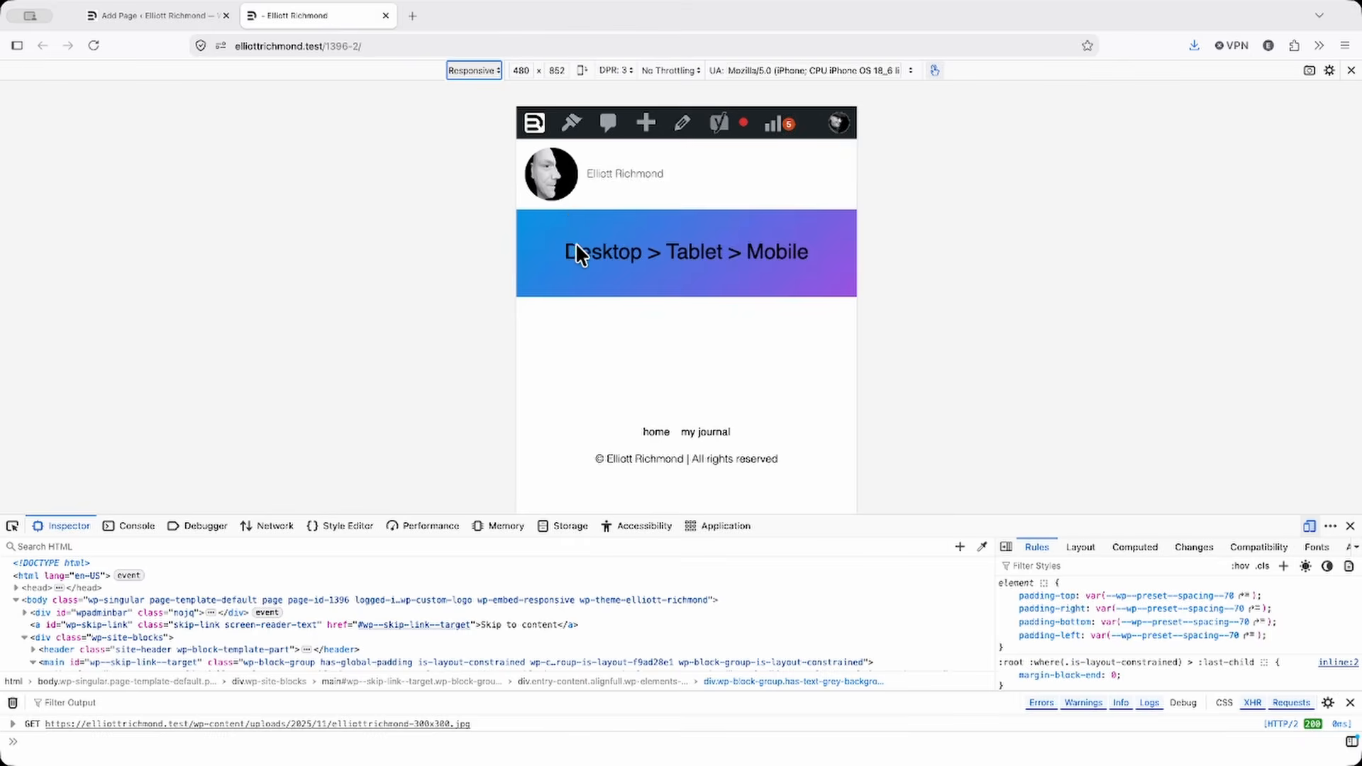
{"action": "left_click_drag", "start_coordinate": [858, 313], "coordinate": [1097, 310]}
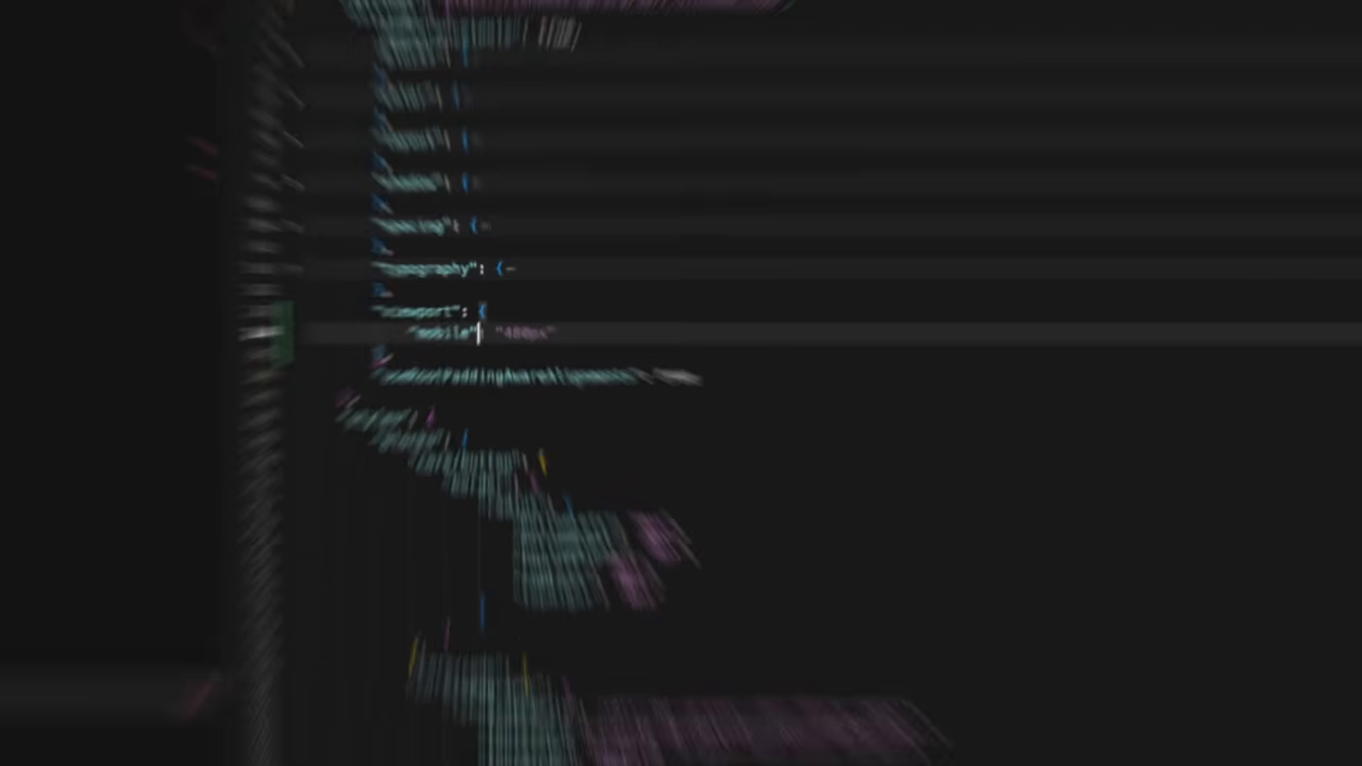
In the code editor, set the "mobile" entry of the theme's "viewport" settings to "368px" and start a new line.
{"action": "key", "text": "Right"}
{"action": "key", "text": "Right"}
{"action": "key", "text": "Left"}
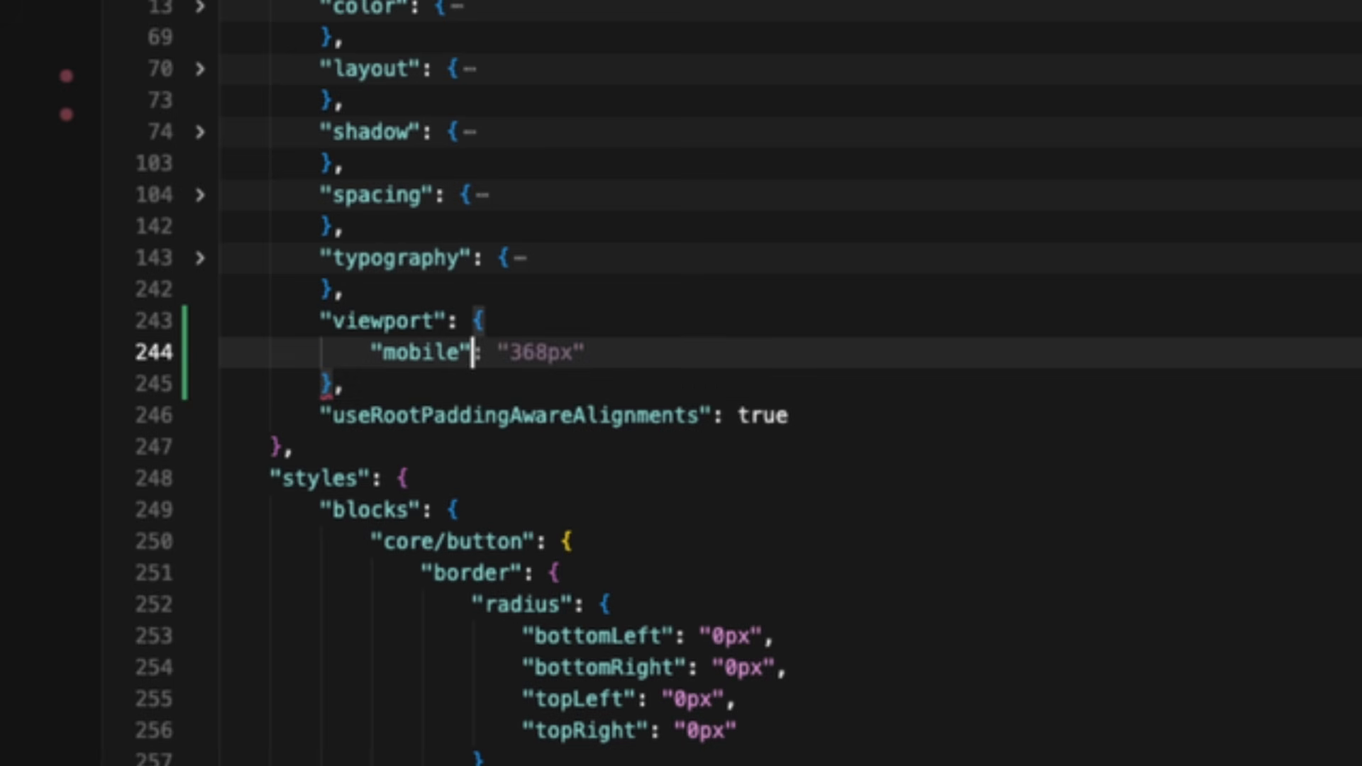
{"action": "key", "text": "Return"}
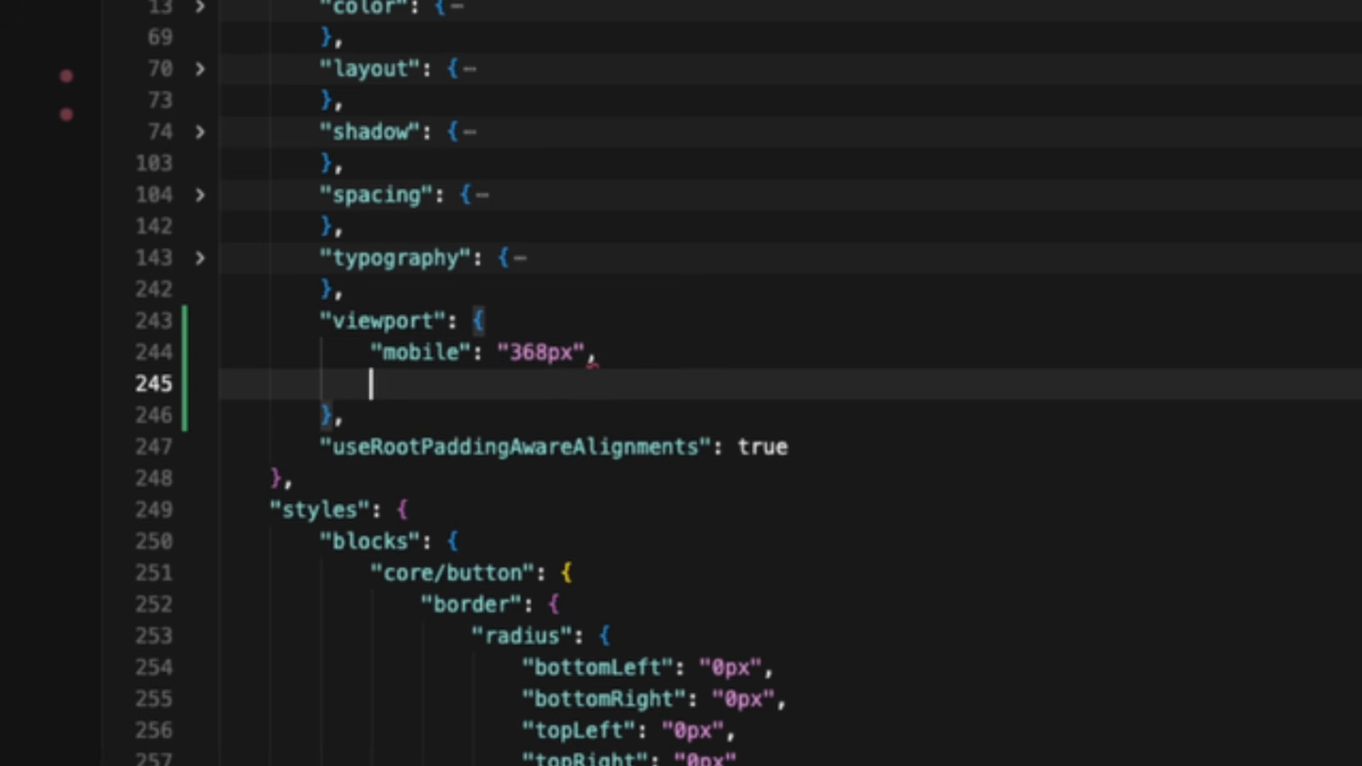
Add a "tablet" entry with the value "1100px" to the "viewport" settings.
{"action": "type", "text": "\"ta"}
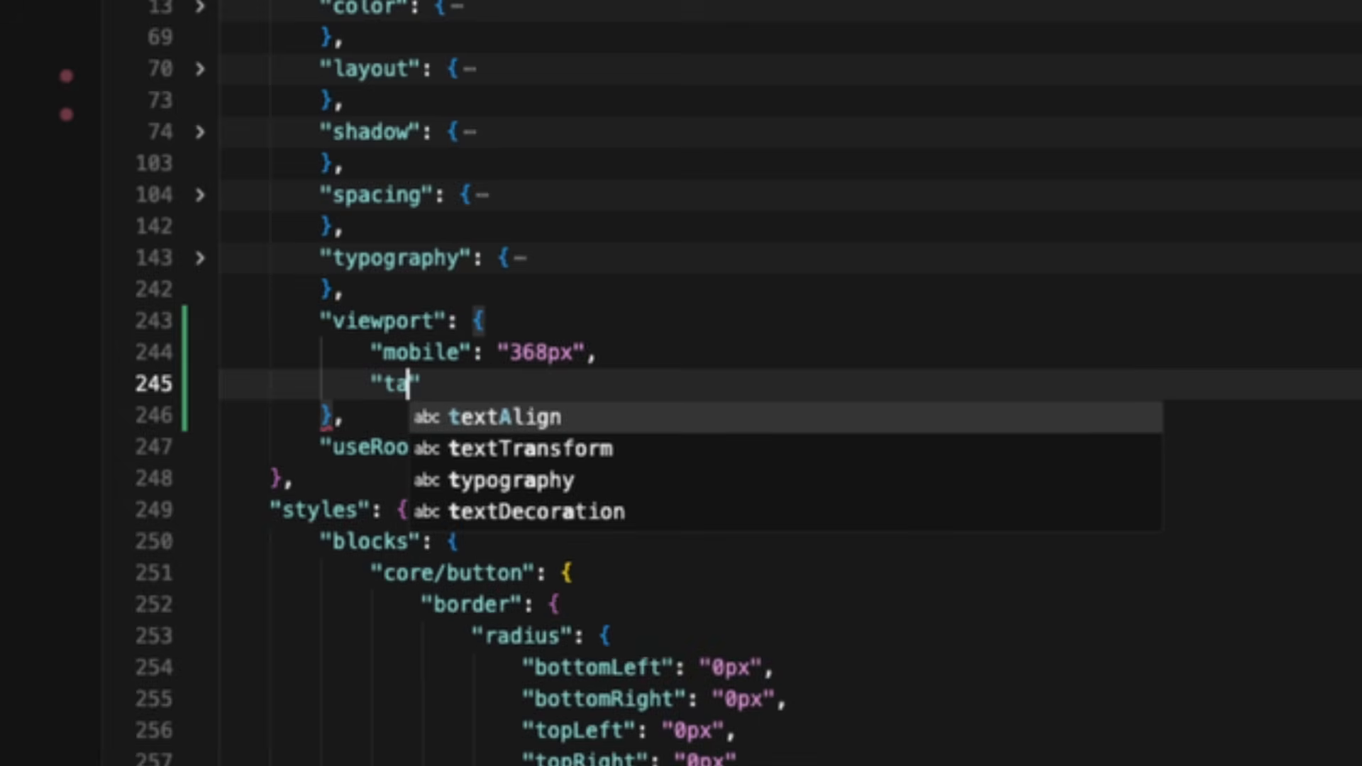
{"action": "type", "text": "b"}
{"action": "key", "text": "Tab"}
{"action": "key", "text": "Left"}
{"action": "key", "text": "Left"}
{"action": "key", "text": "Left"}
{"action": "key", "text": "BackSpace"}
{"action": "key", "text": "BackSpace"}
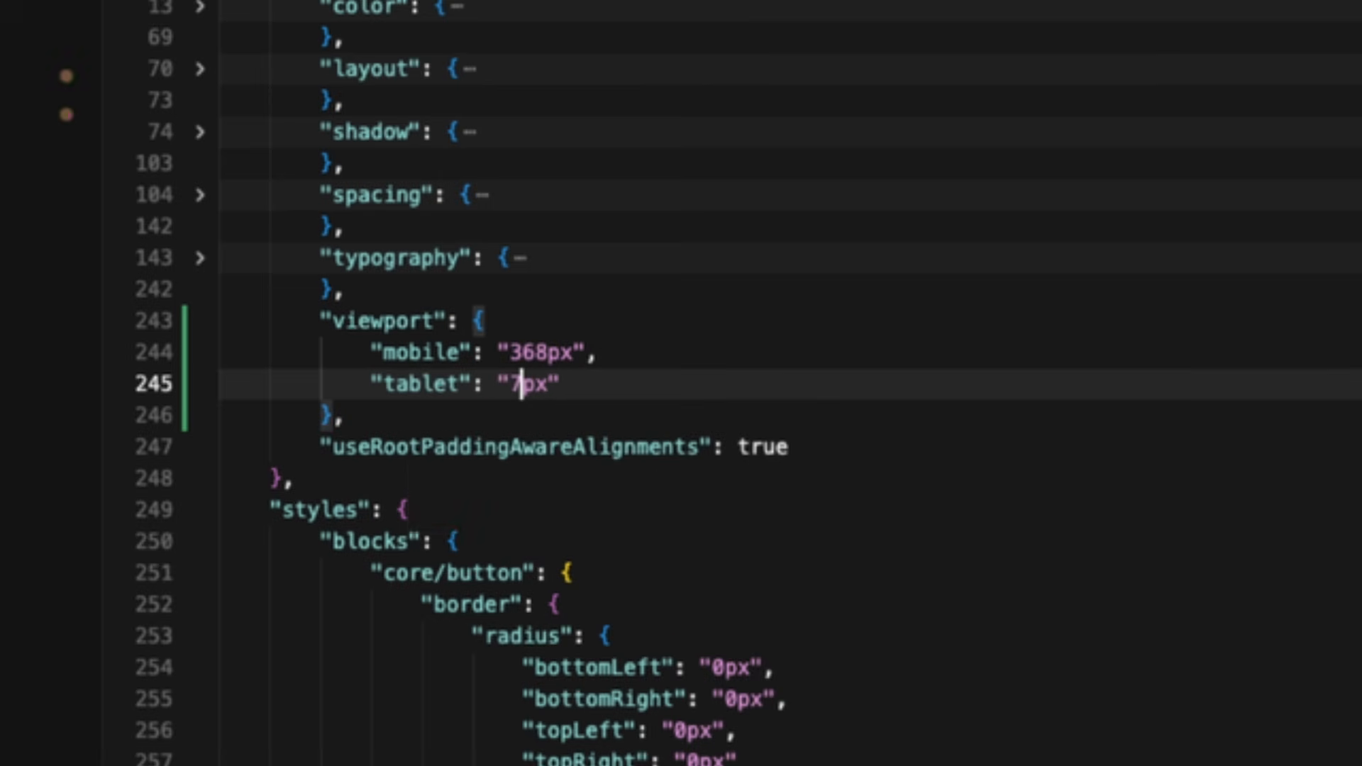
{"action": "type", "text": "1100"}
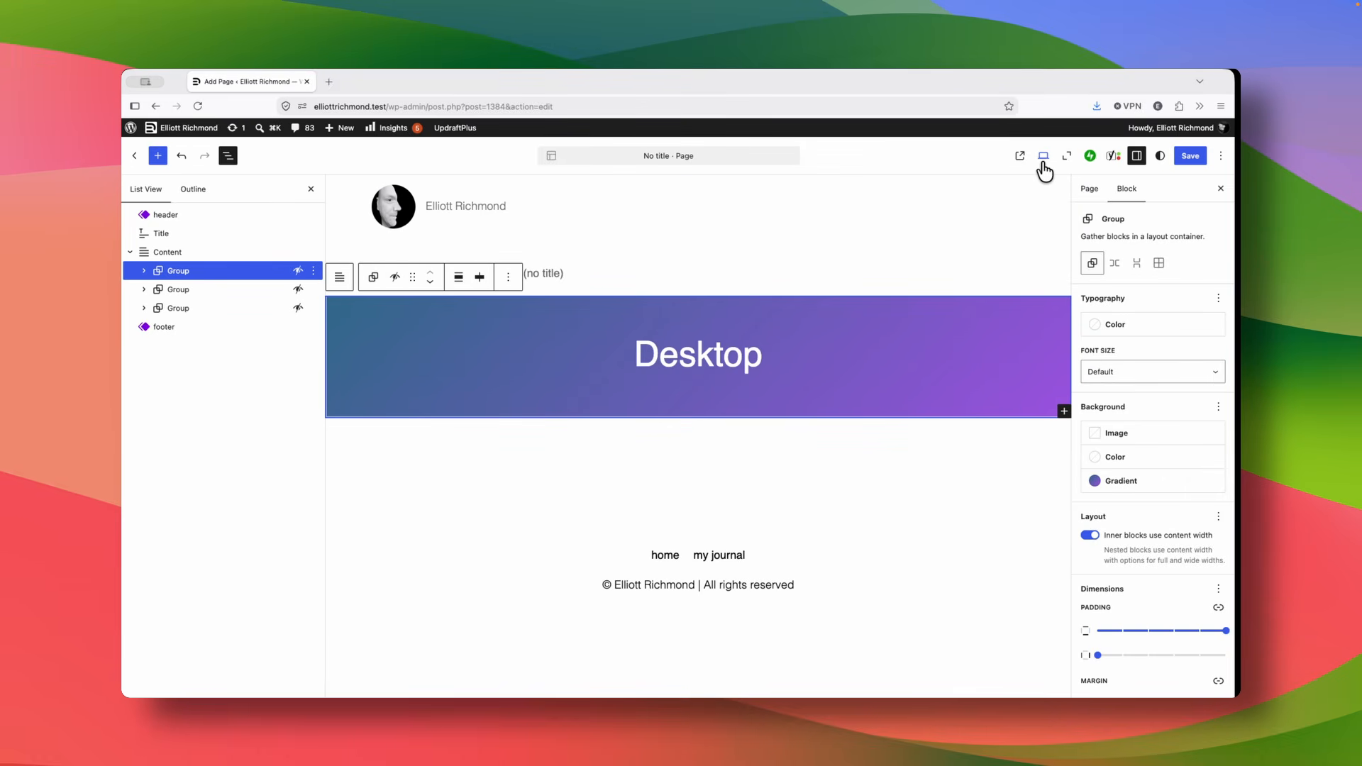
In the WordPress page editor, preview the page in the tablet and mobile viewports and return to desktop.
{"action": "left_click", "coordinate": [1044, 160]}
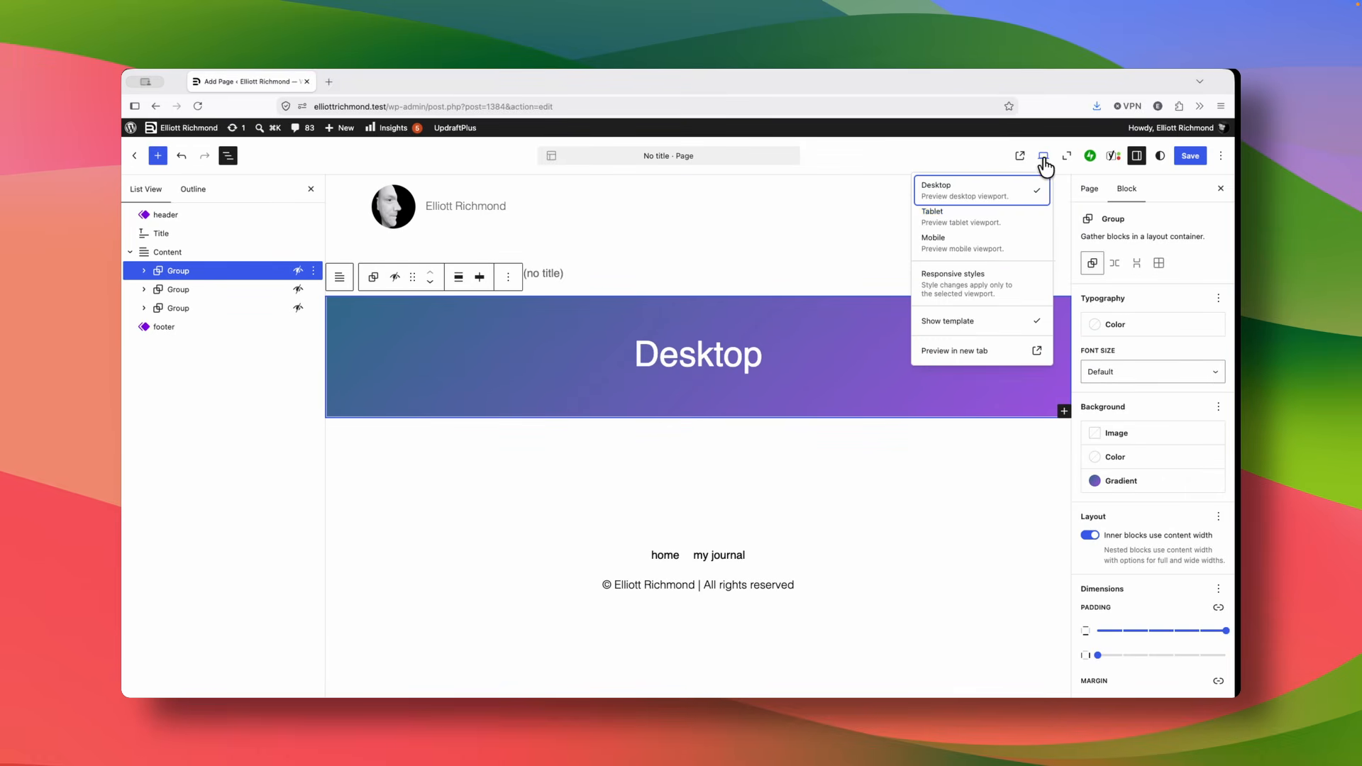
{"action": "left_click", "coordinate": [1029, 218]}
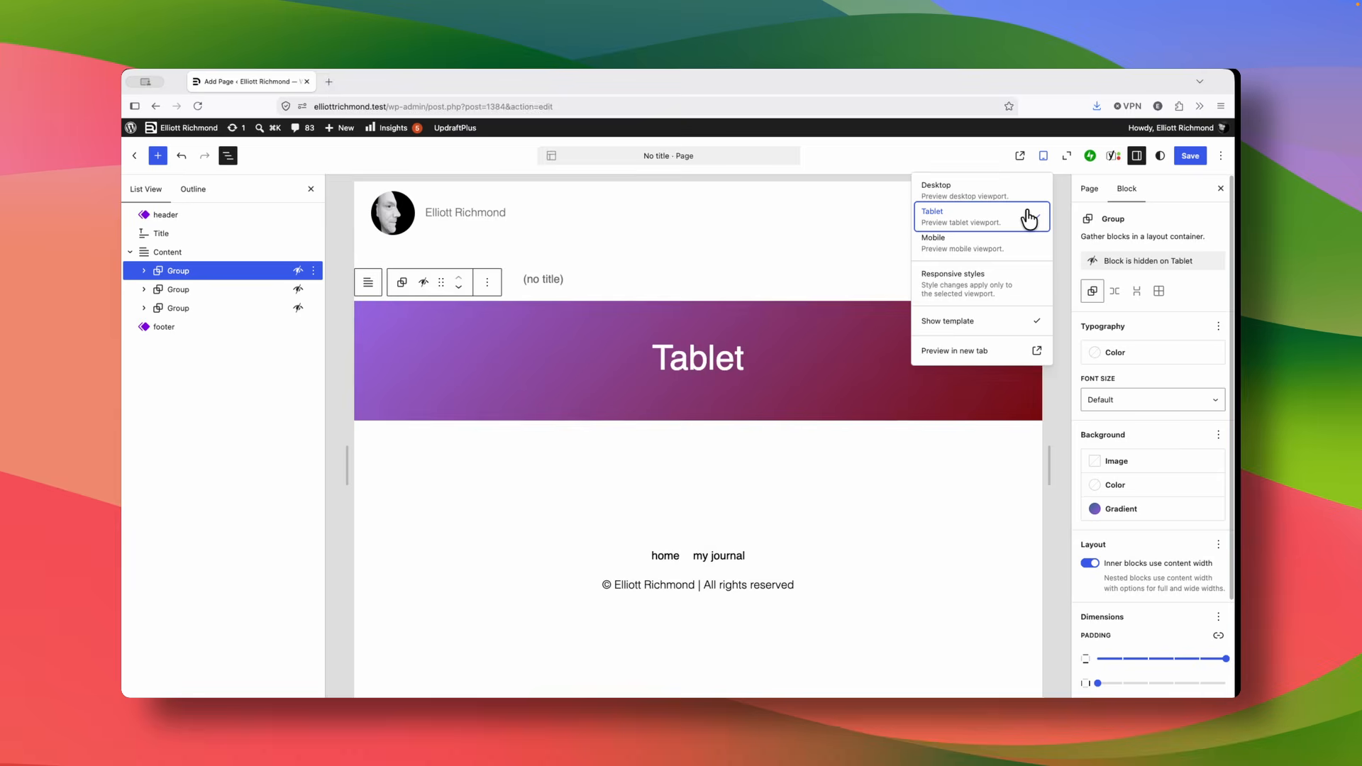
{"action": "left_click", "coordinate": [1029, 245]}
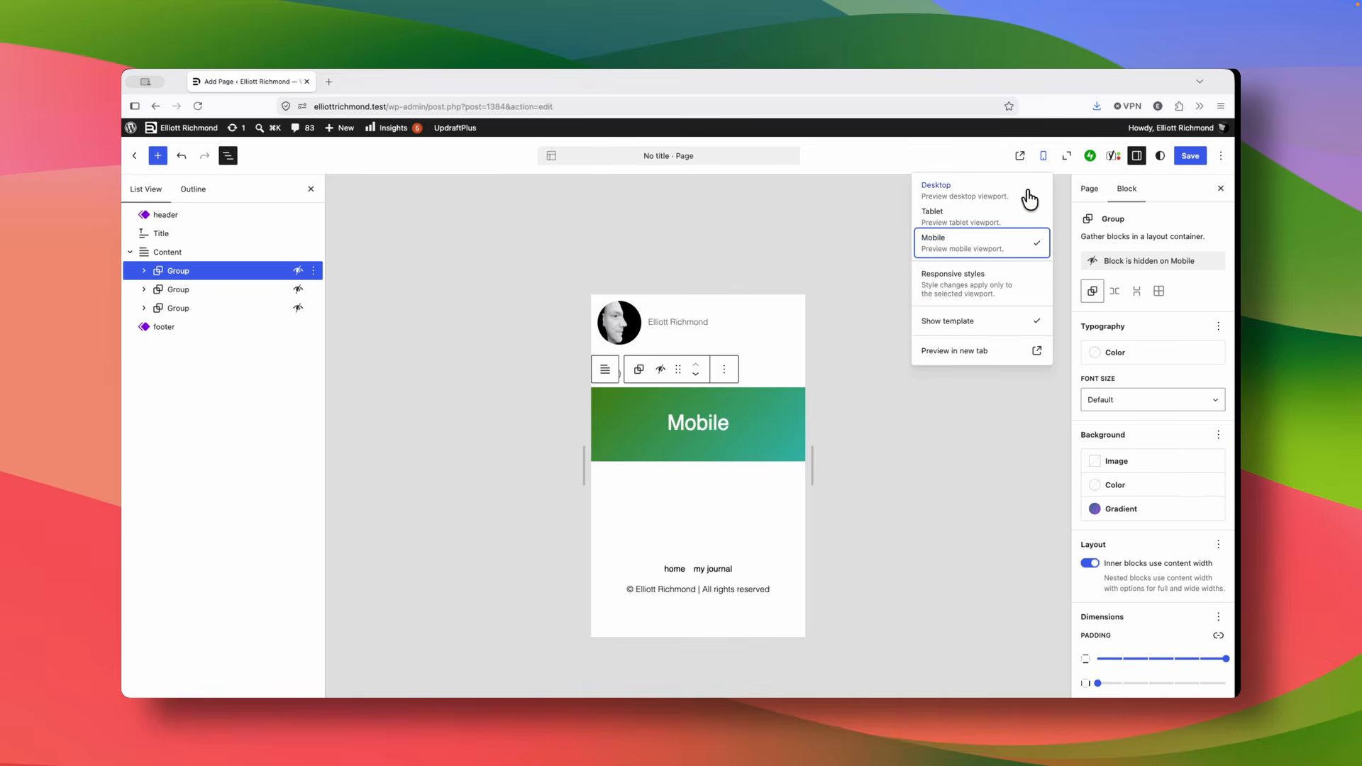
{"action": "left_click", "coordinate": [1028, 193]}
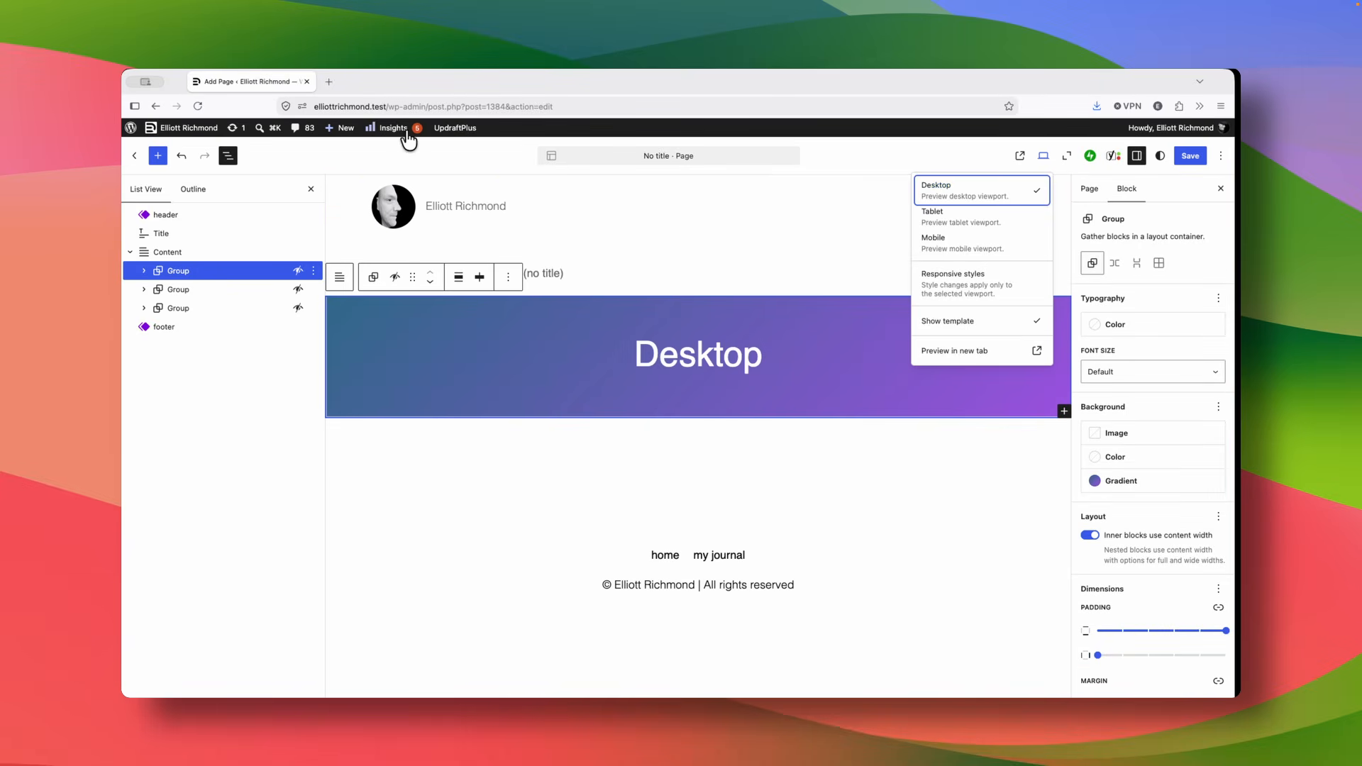
View the page on the front end and put it in responsive design mode without the inspector.
{"action": "left_click", "coordinate": [1022, 156]}
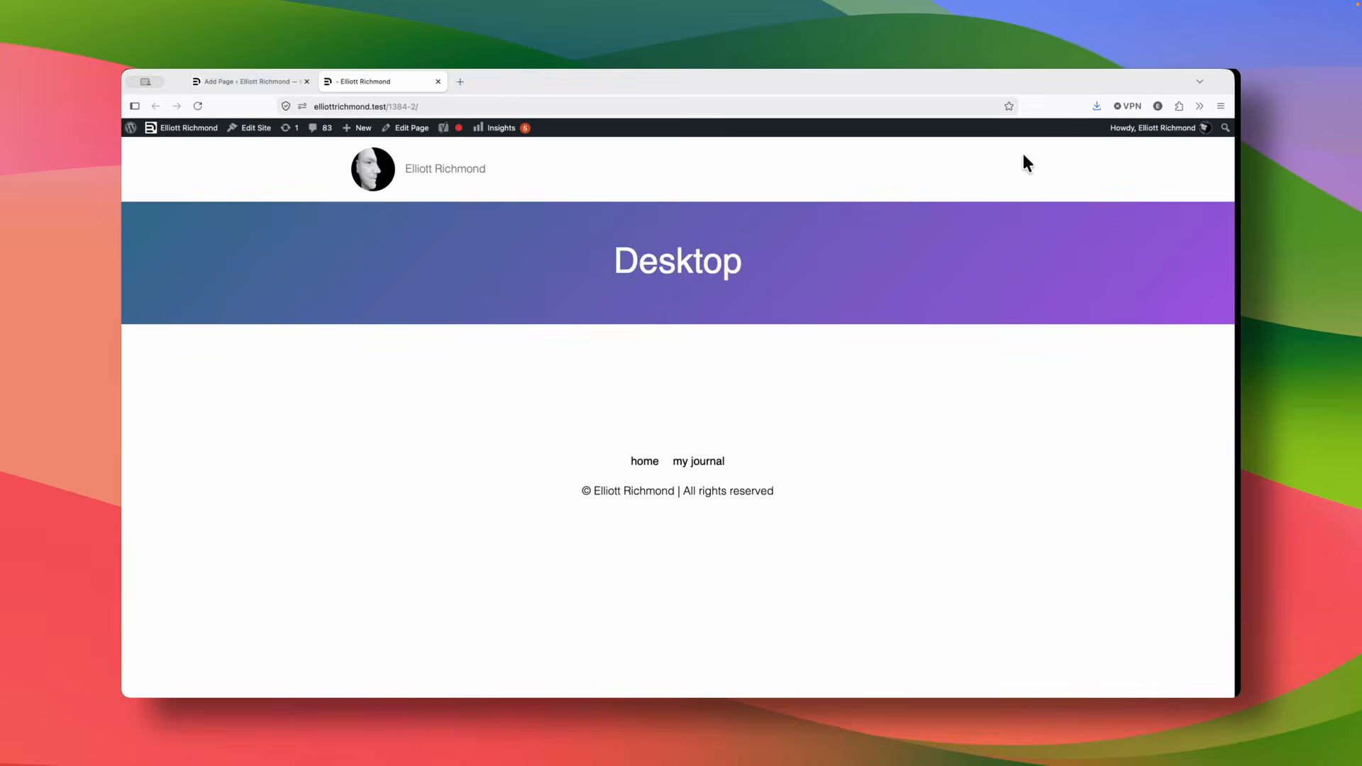
{"action": "right_click", "coordinate": [1023, 156]}
{"action": "left_click", "coordinate": [1057, 307]}
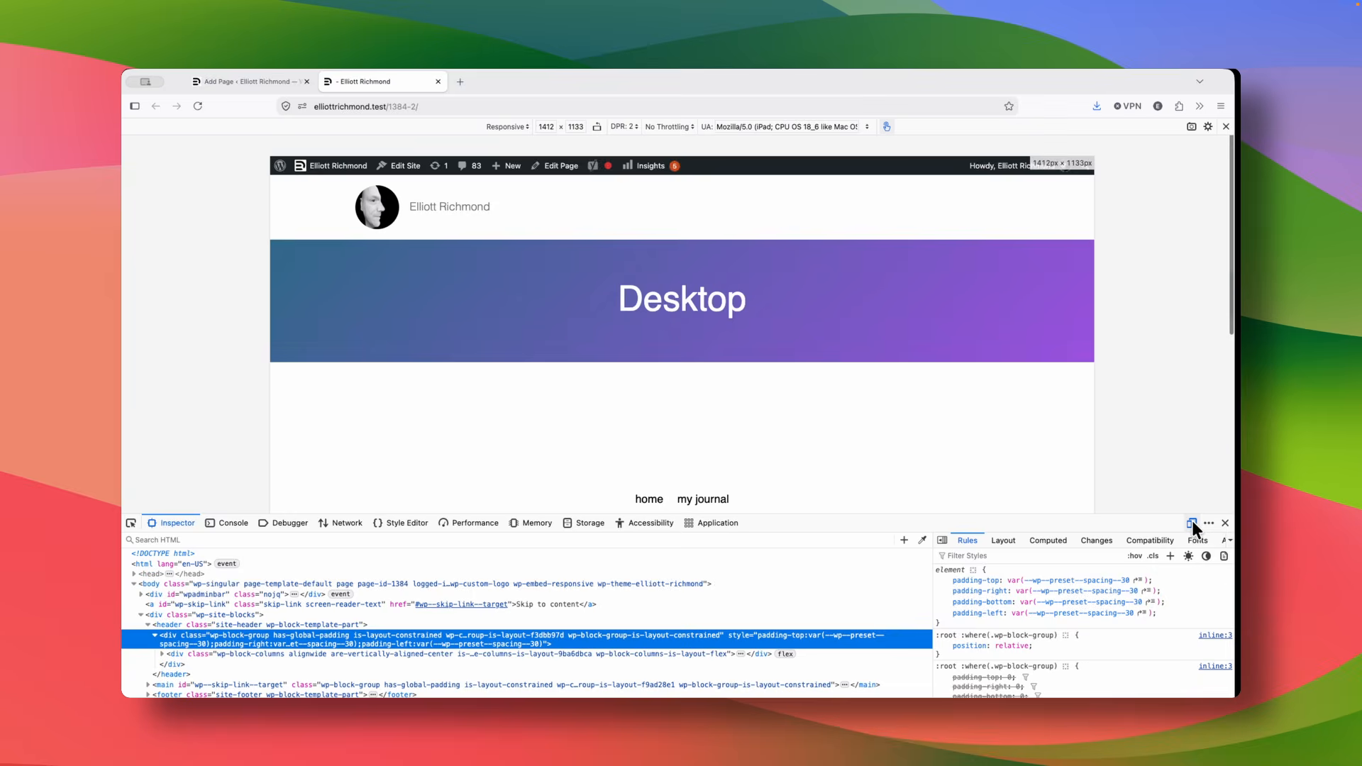
{"action": "left_click", "coordinate": [1192, 523]}
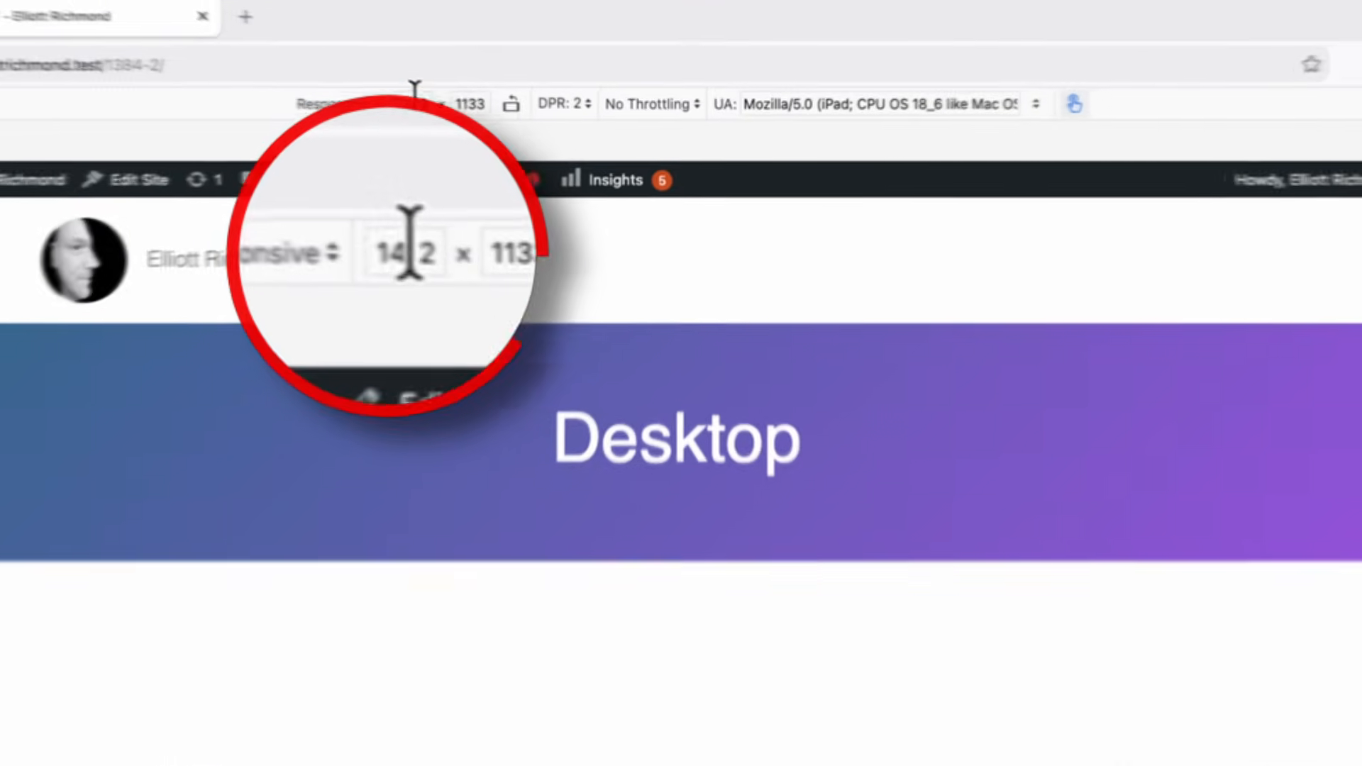
Set the responsive test viewport's width to 1100 to check the tablet breakpoint.
{"action": "double_click", "coordinate": [414, 91]}
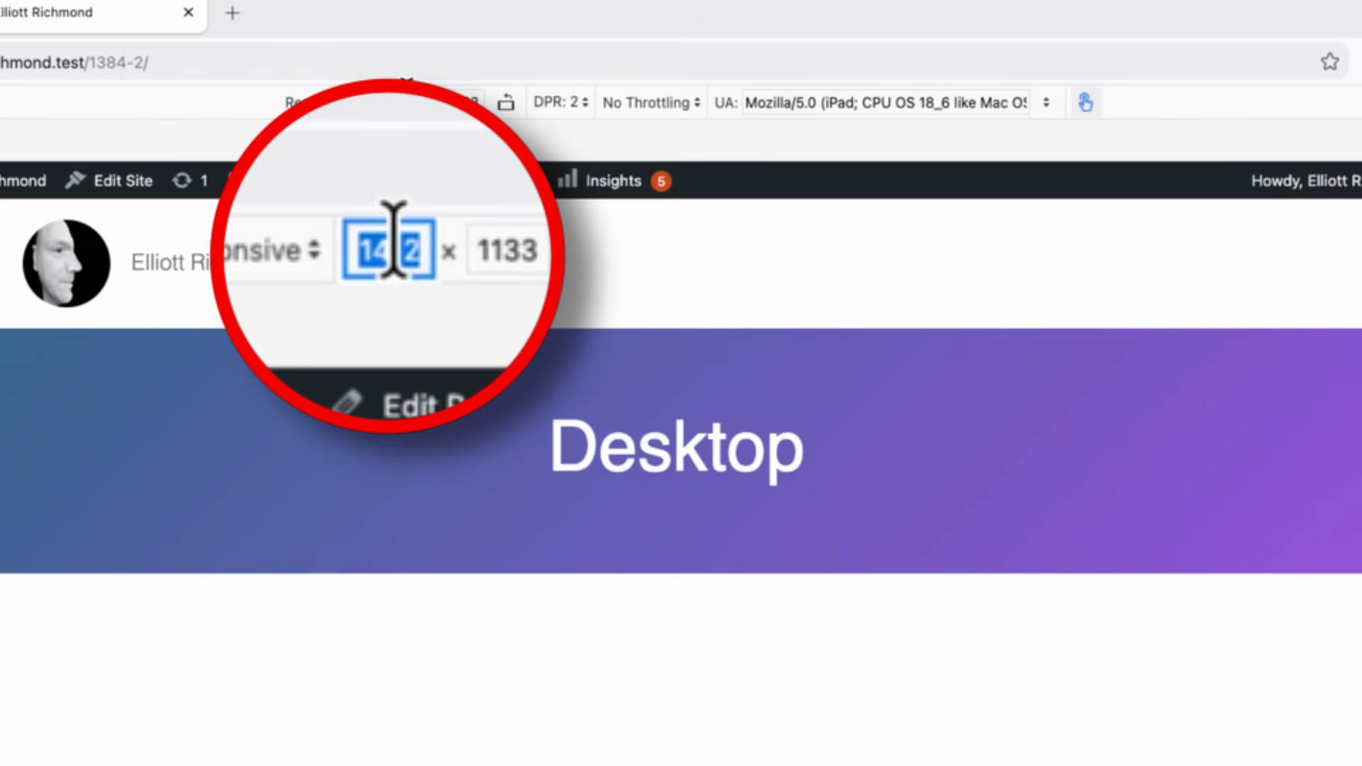
{"action": "type", "text": "1100"}
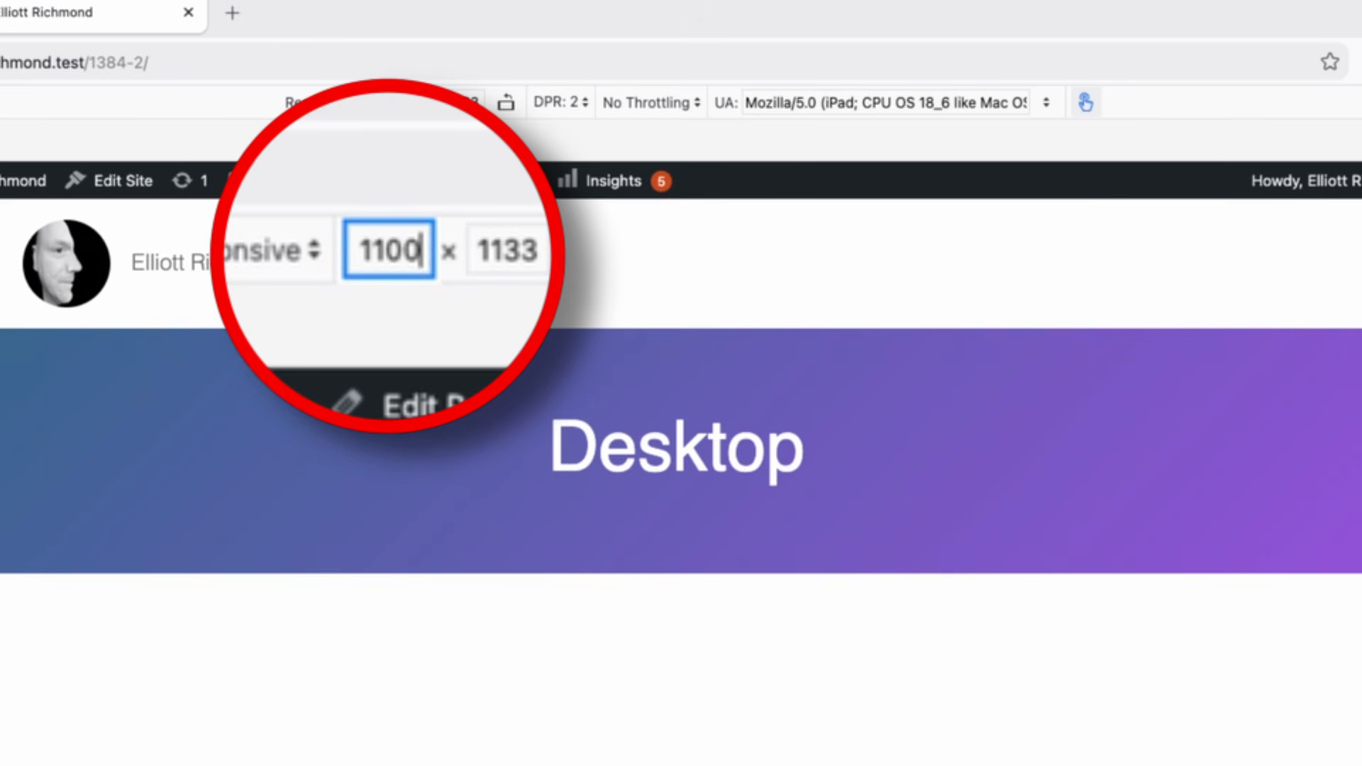
{"action": "key", "text": "Return"}
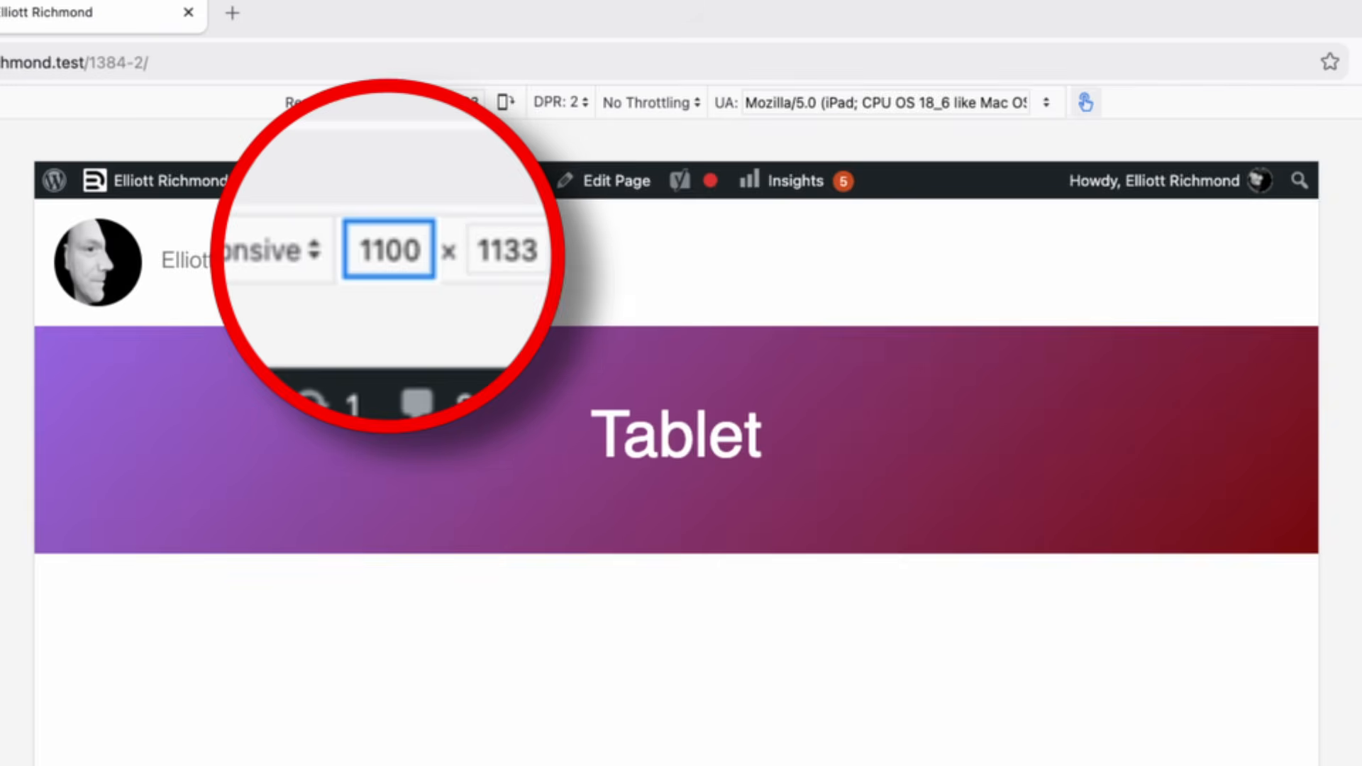
Nudge the responsive test viewport's width up and down around 1100 to check the tablet breakpoint.
{"action": "key", "text": "Up"}
{"action": "key", "text": "Down"}
{"action": "key", "text": "Down"}
{"action": "key", "text": "Up"}
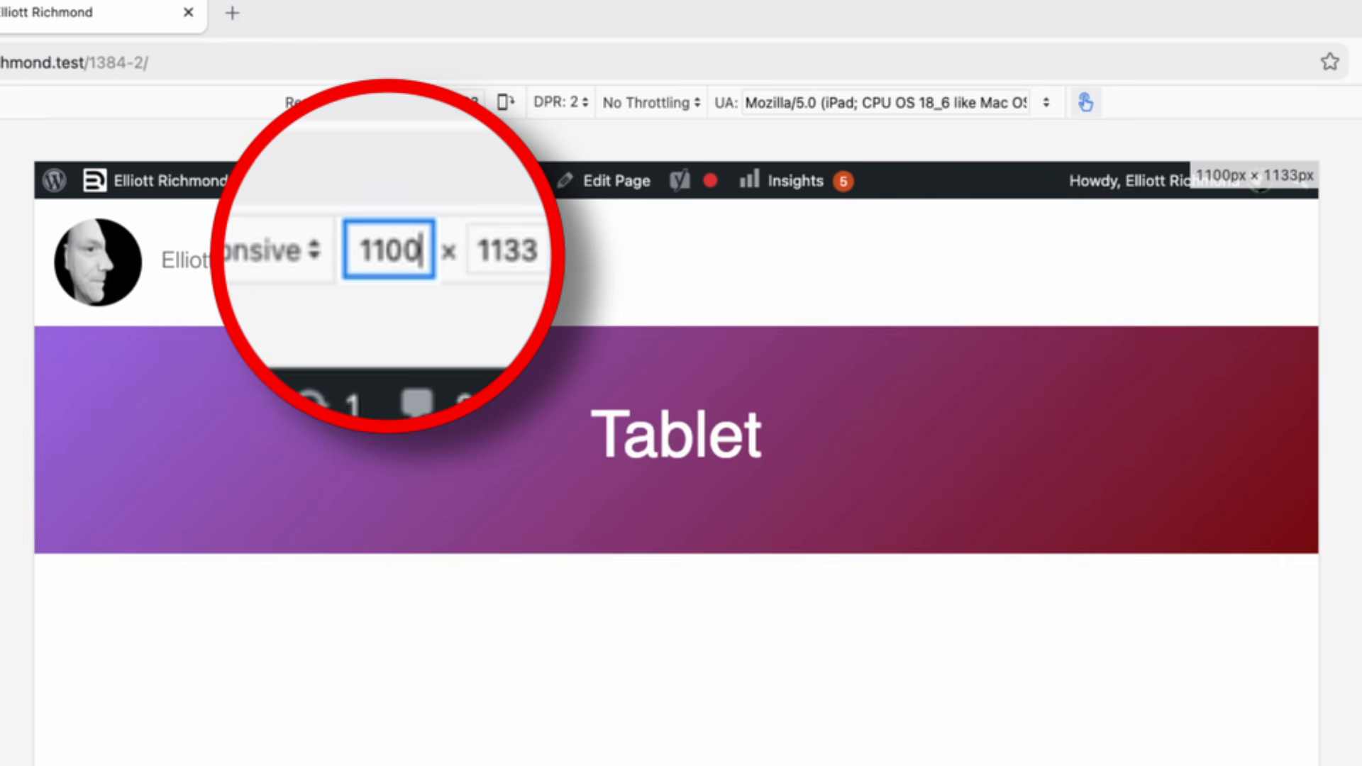
Set the responsive test viewport's width to 369 and step it down and up around that value to check the mobile breakpoint.
{"action": "key", "text": "BackSpace"}
{"action": "key", "text": "BackSpace"}
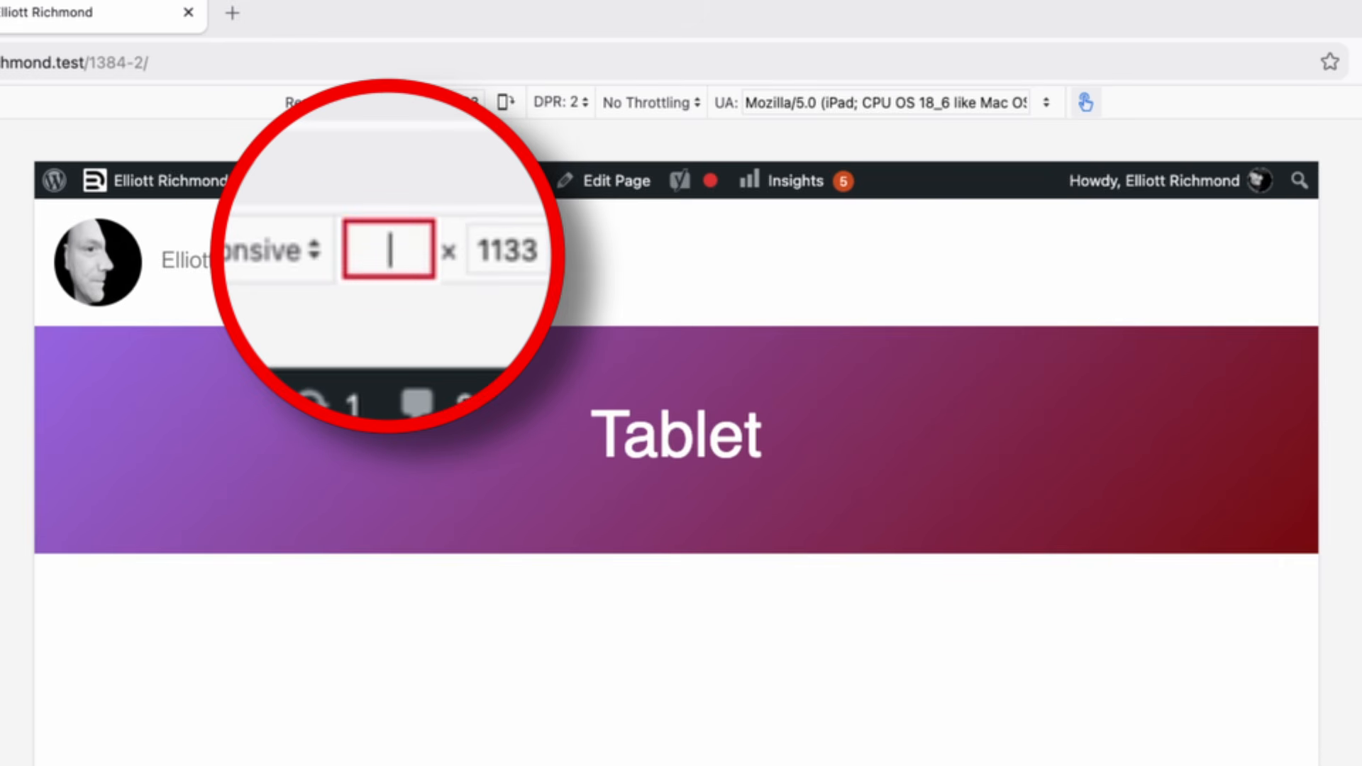
{"action": "type", "text": "369"}
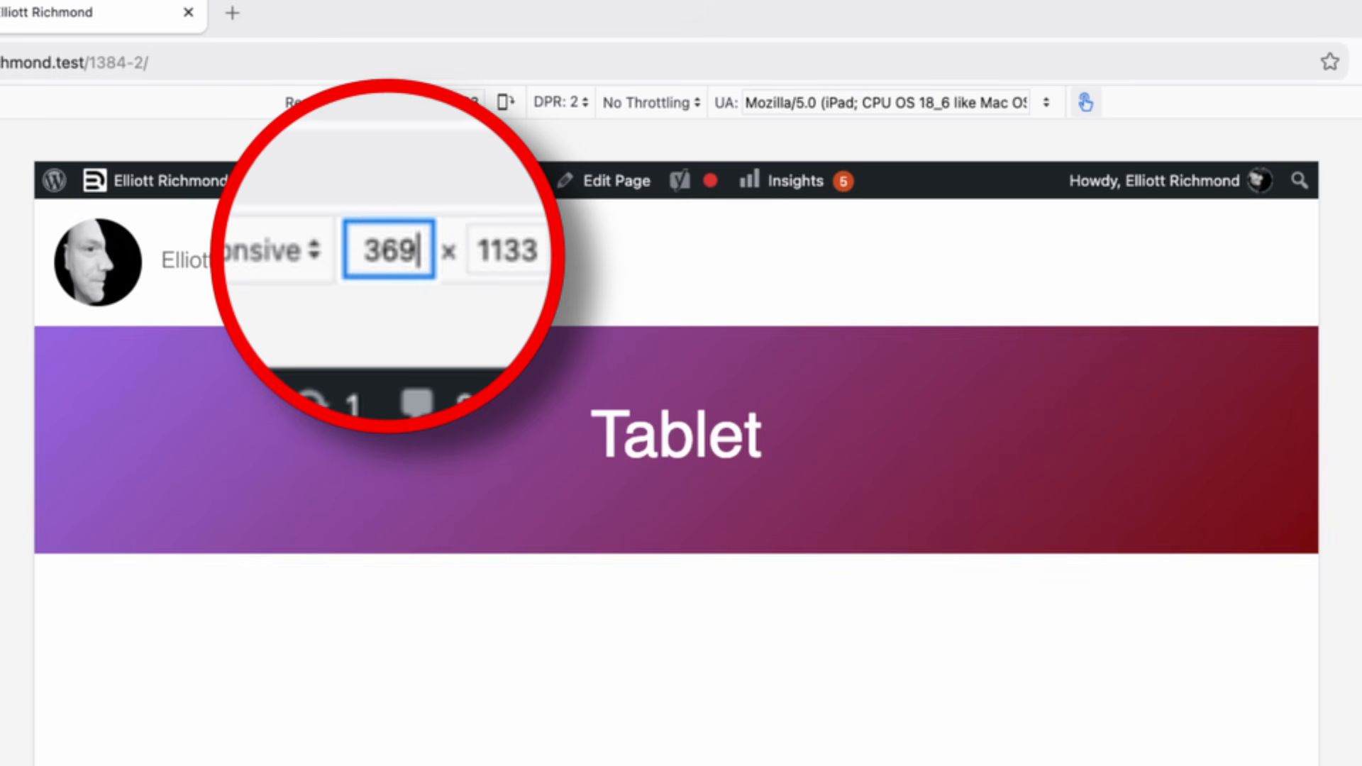
{"action": "key", "text": "Down"}
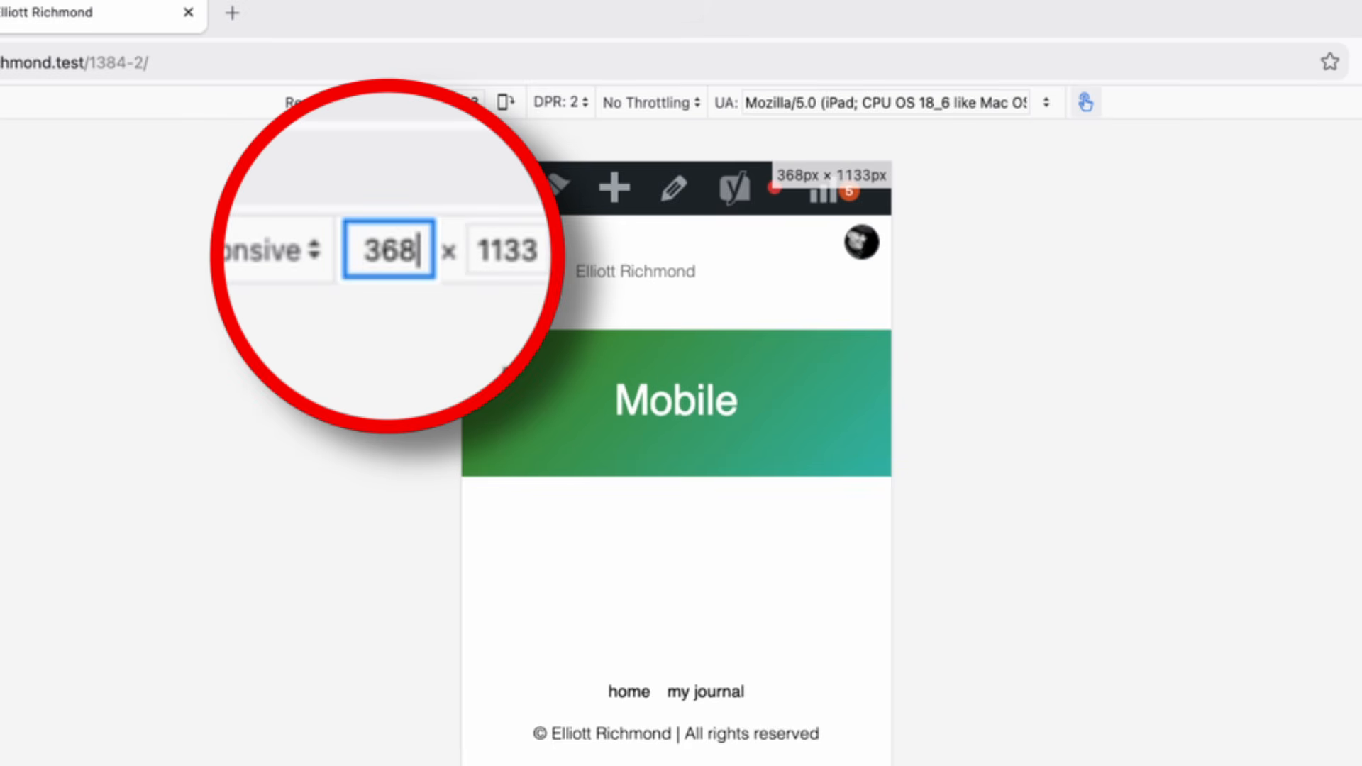
{"action": "key", "text": "Down"}
{"action": "key", "text": "Up"}
{"action": "key", "text": "Up"}
{"action": "key", "text": "Down"}
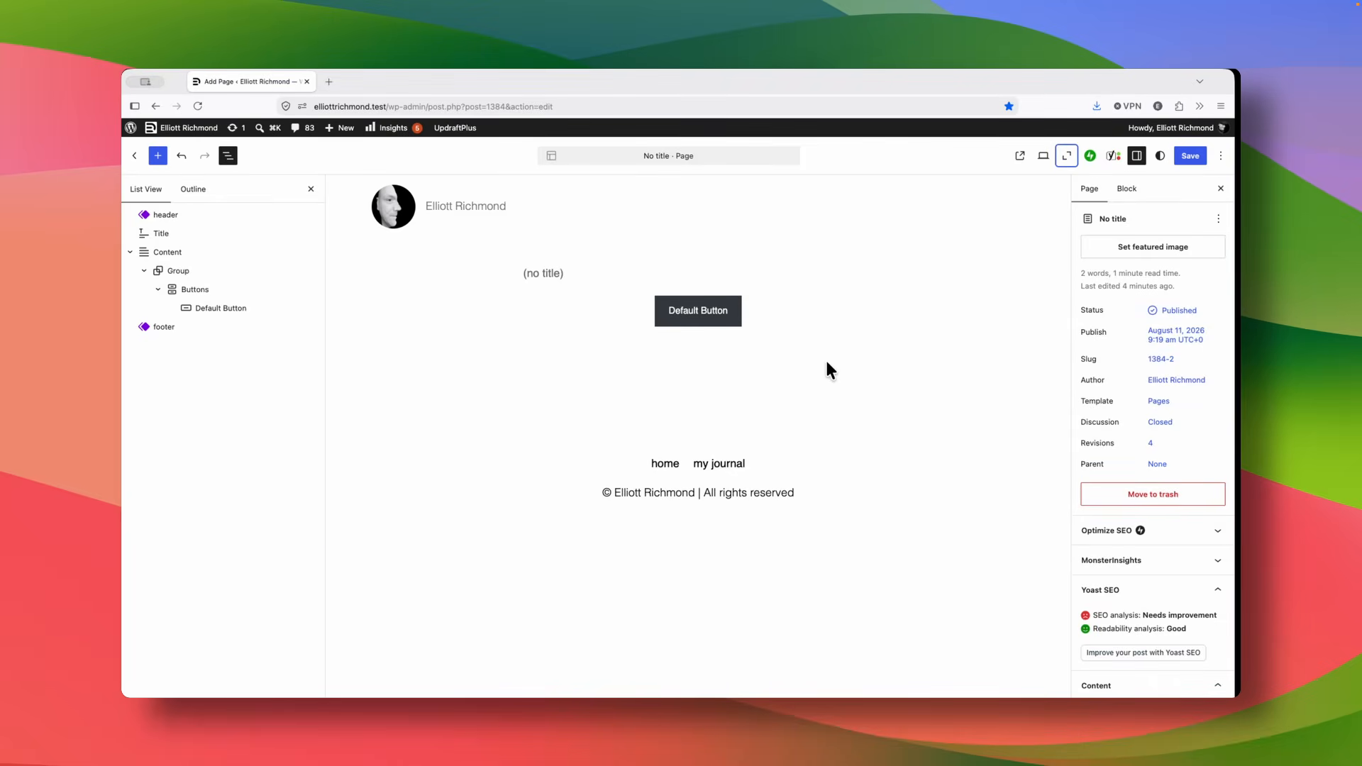
In the page editor, examine the pseudo states offered for the Default Button block and choose Hover.
{"action": "left_click", "coordinate": [709, 315]}
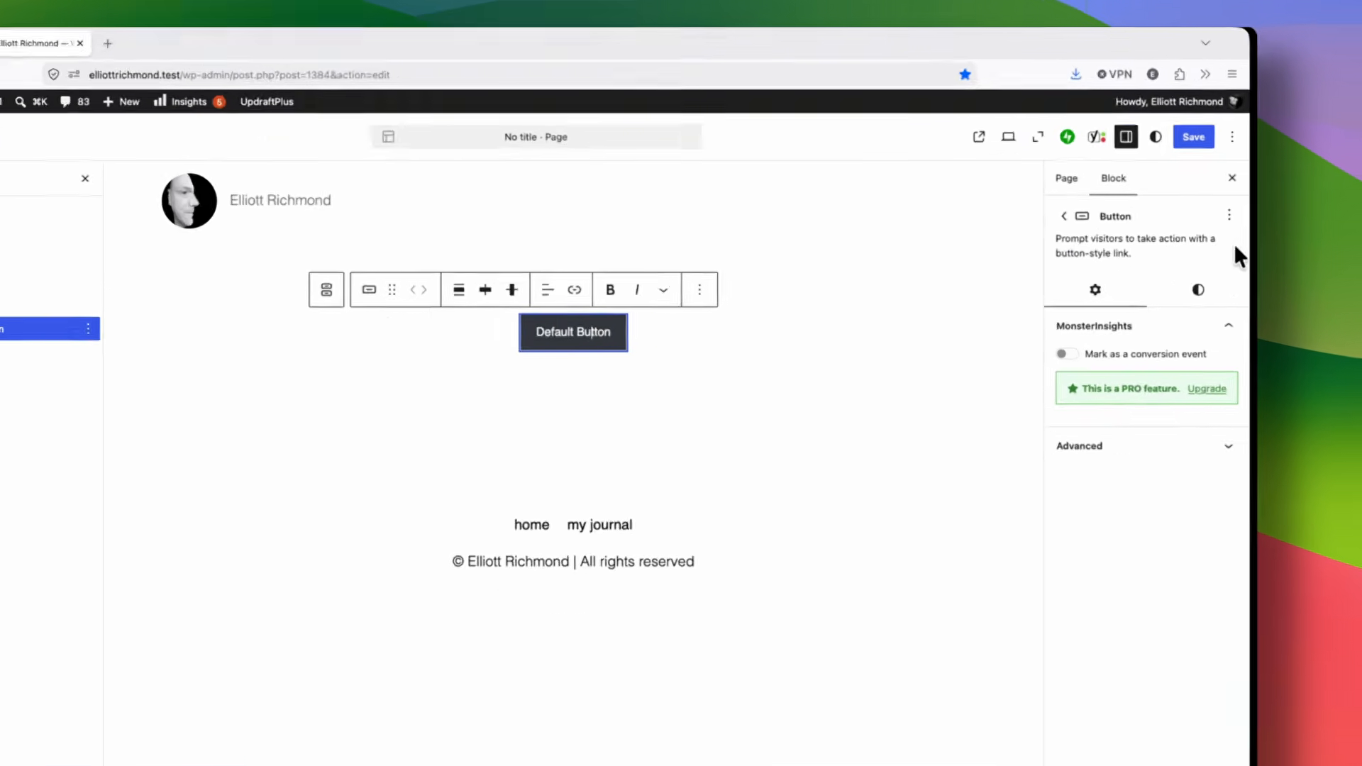
{"action": "left_click", "coordinate": [1298, 196]}
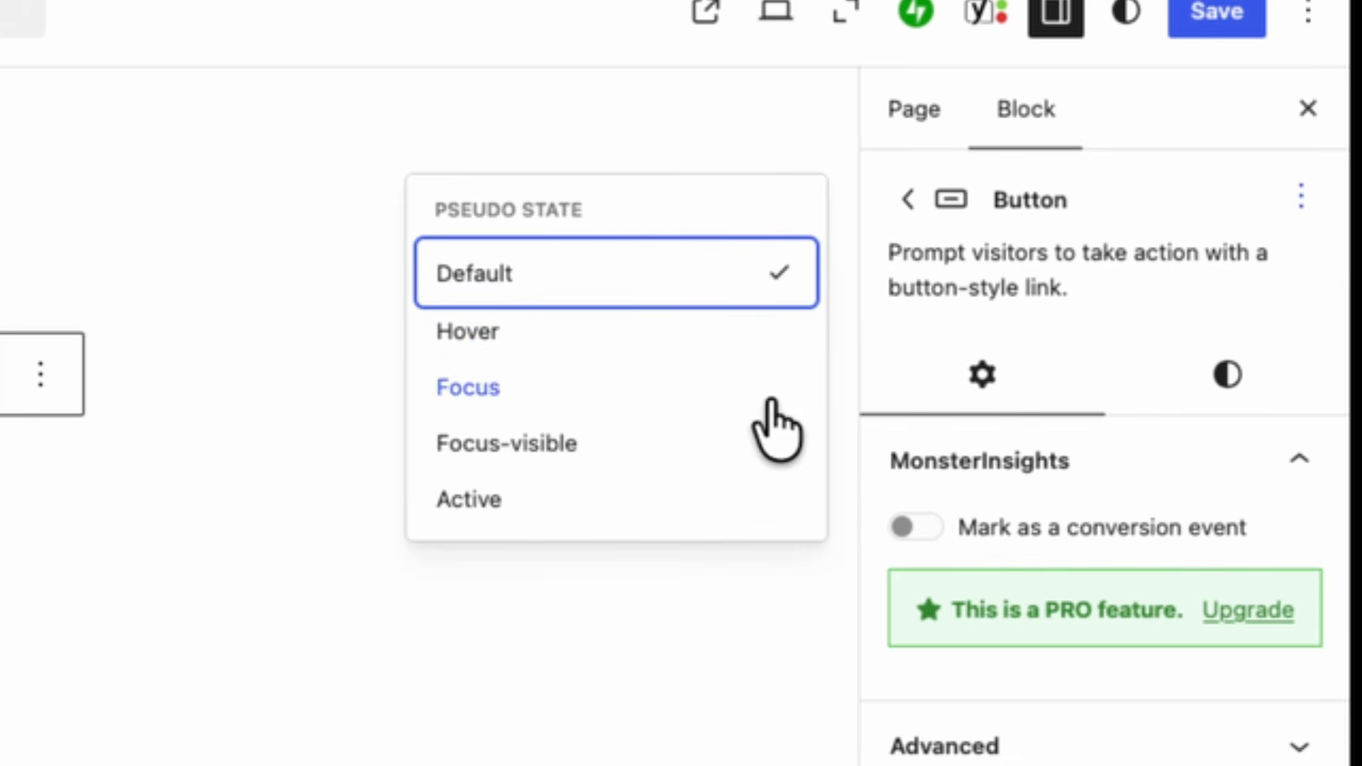
{"action": "left_click", "coordinate": [753, 328]}
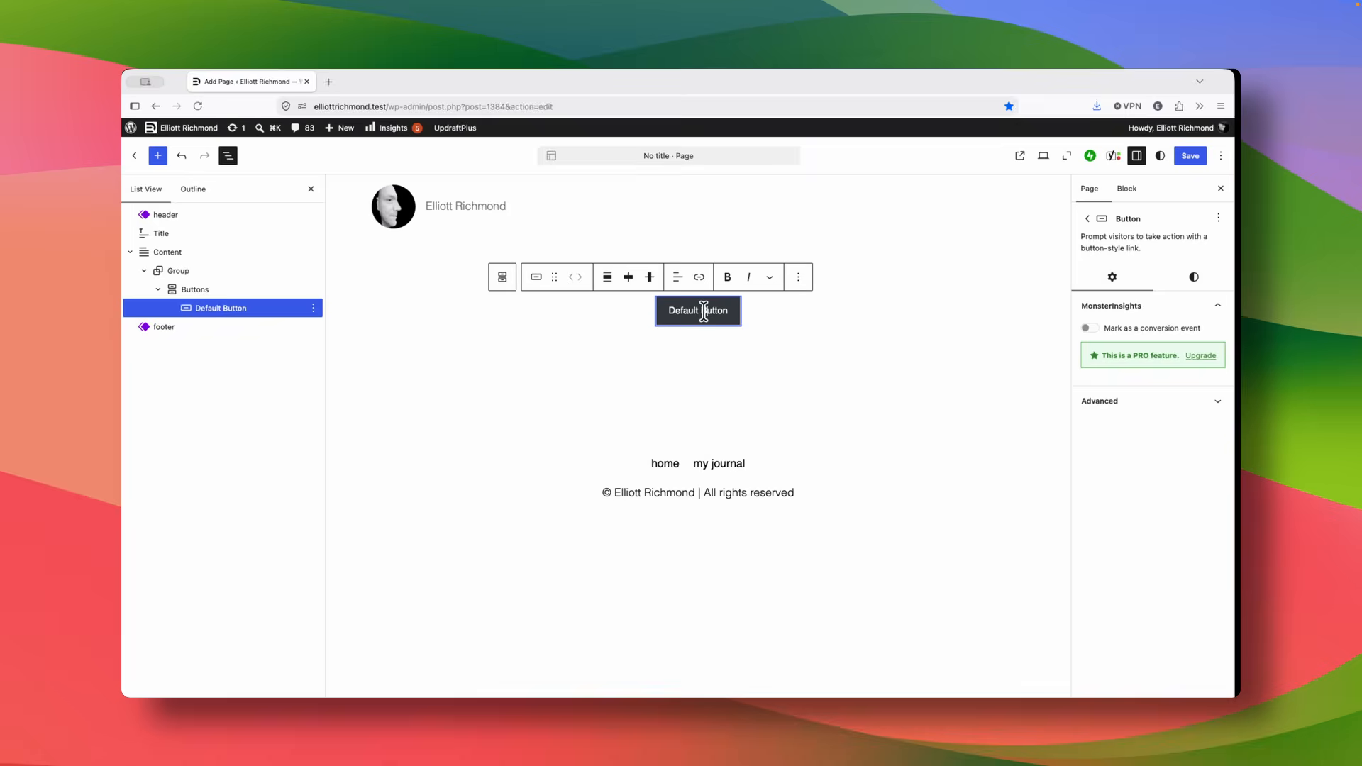
Set the Custom Button's background color in its default state to Text Grey (#6B6B6B).
{"action": "left_click", "coordinate": [718, 310]}
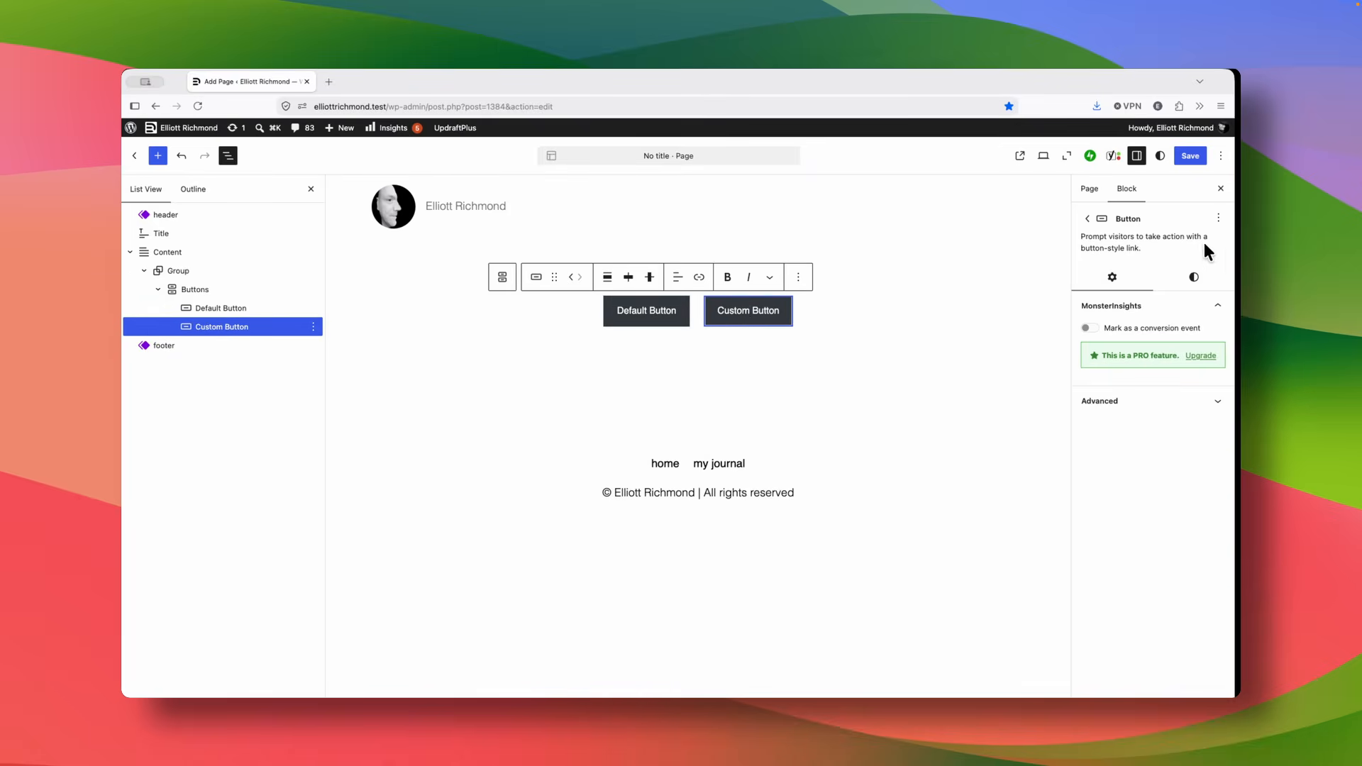
{"action": "left_click", "coordinate": [1218, 218]}
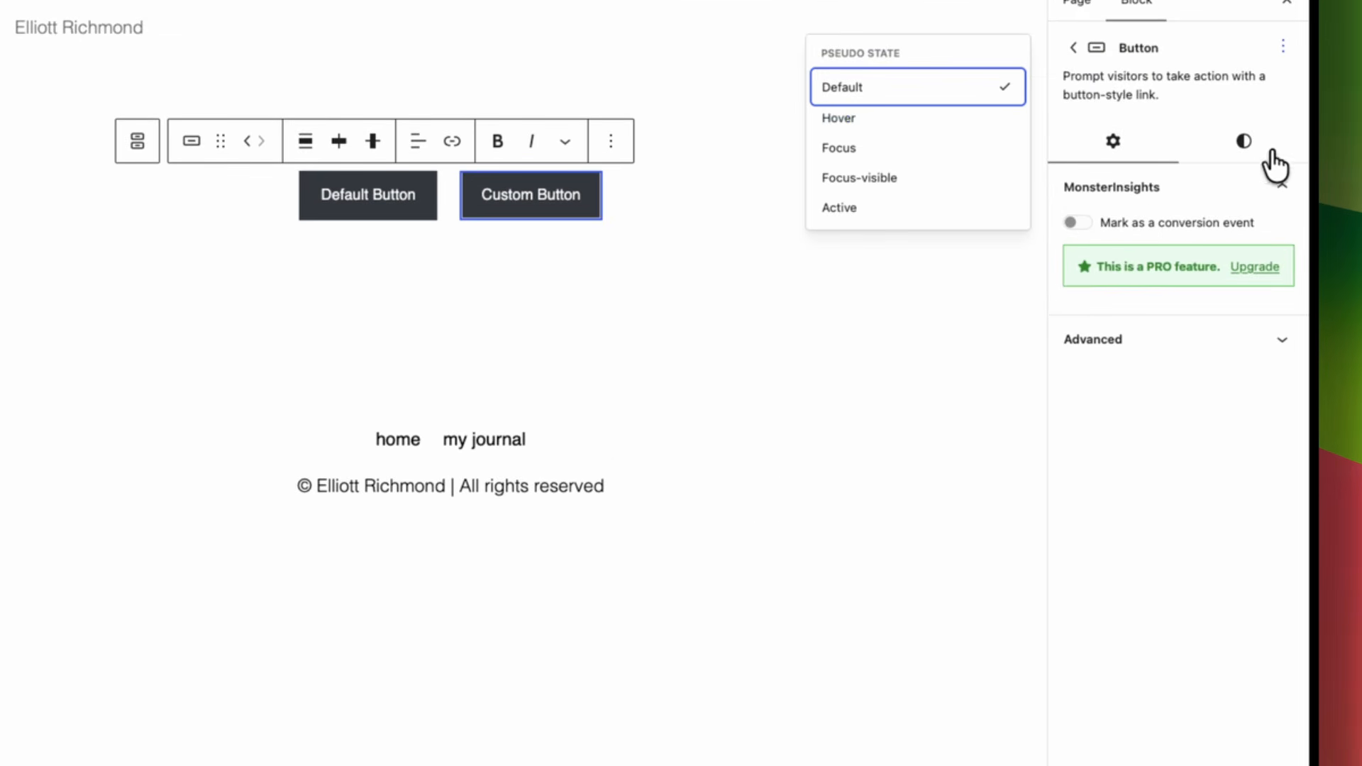
{"action": "left_click", "coordinate": [1272, 154]}
{"action": "left_click", "coordinate": [1149, 496]}
{"action": "left_click", "coordinate": [891, 668]}
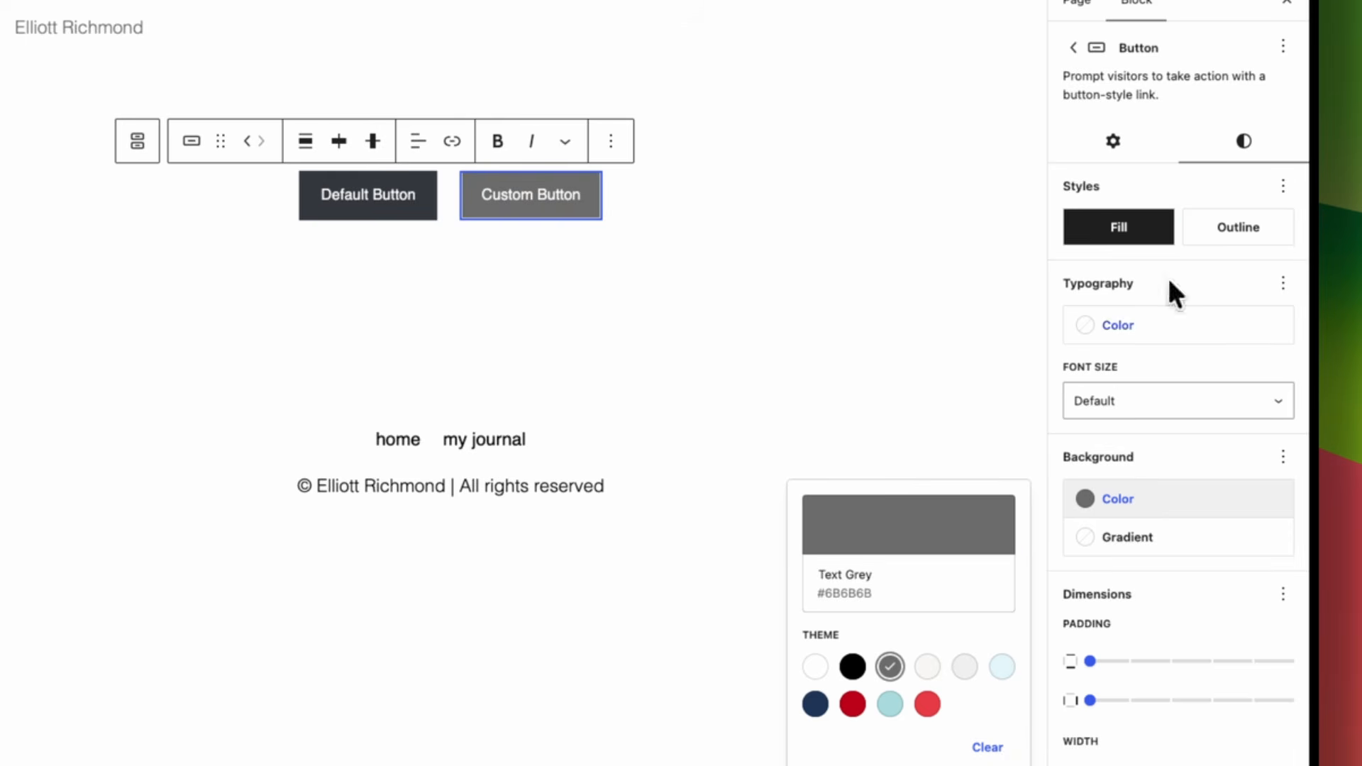
Set the background color of the Custom Button's Hover state to Base (#E4F4FA).
{"action": "left_click", "coordinate": [1282, 46]}
{"action": "left_click", "coordinate": [937, 116]}
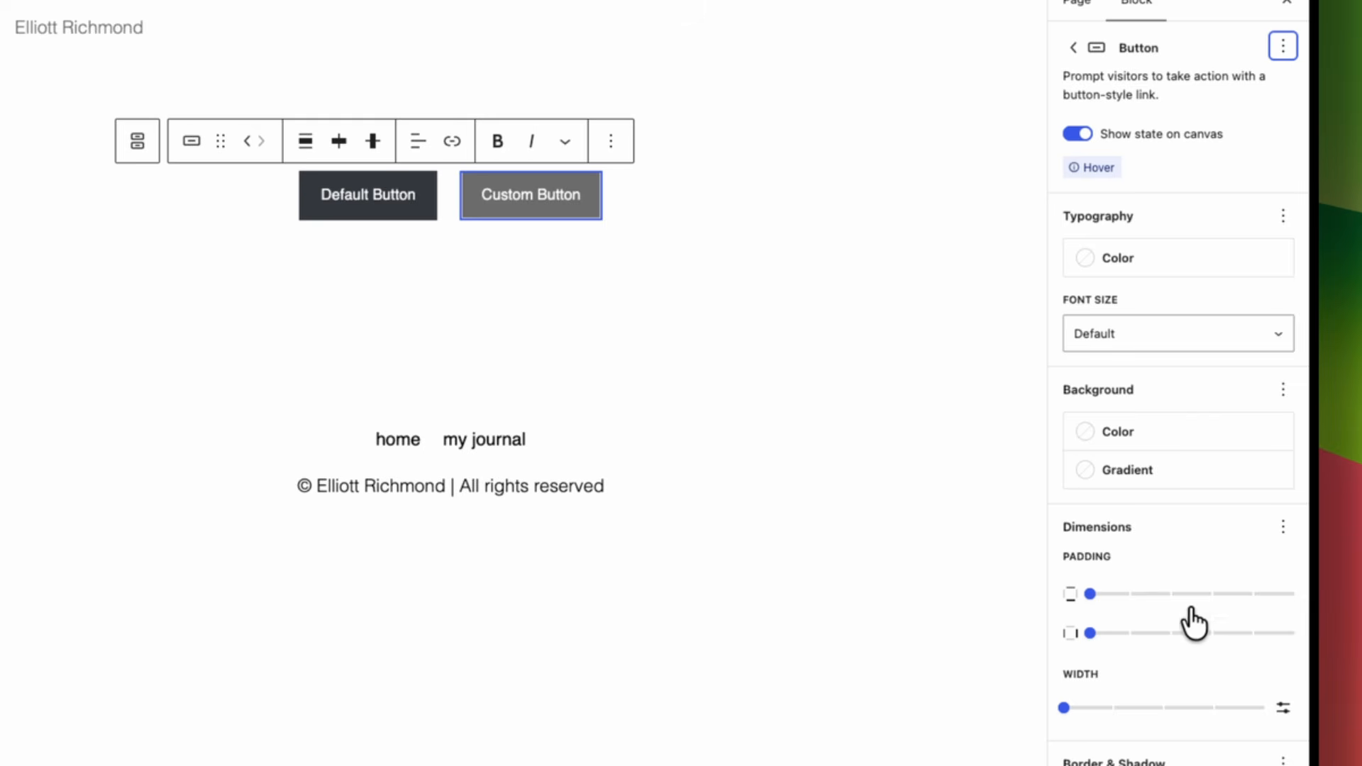
{"action": "left_click", "coordinate": [1174, 434]}
{"action": "left_click", "coordinate": [1001, 600]}
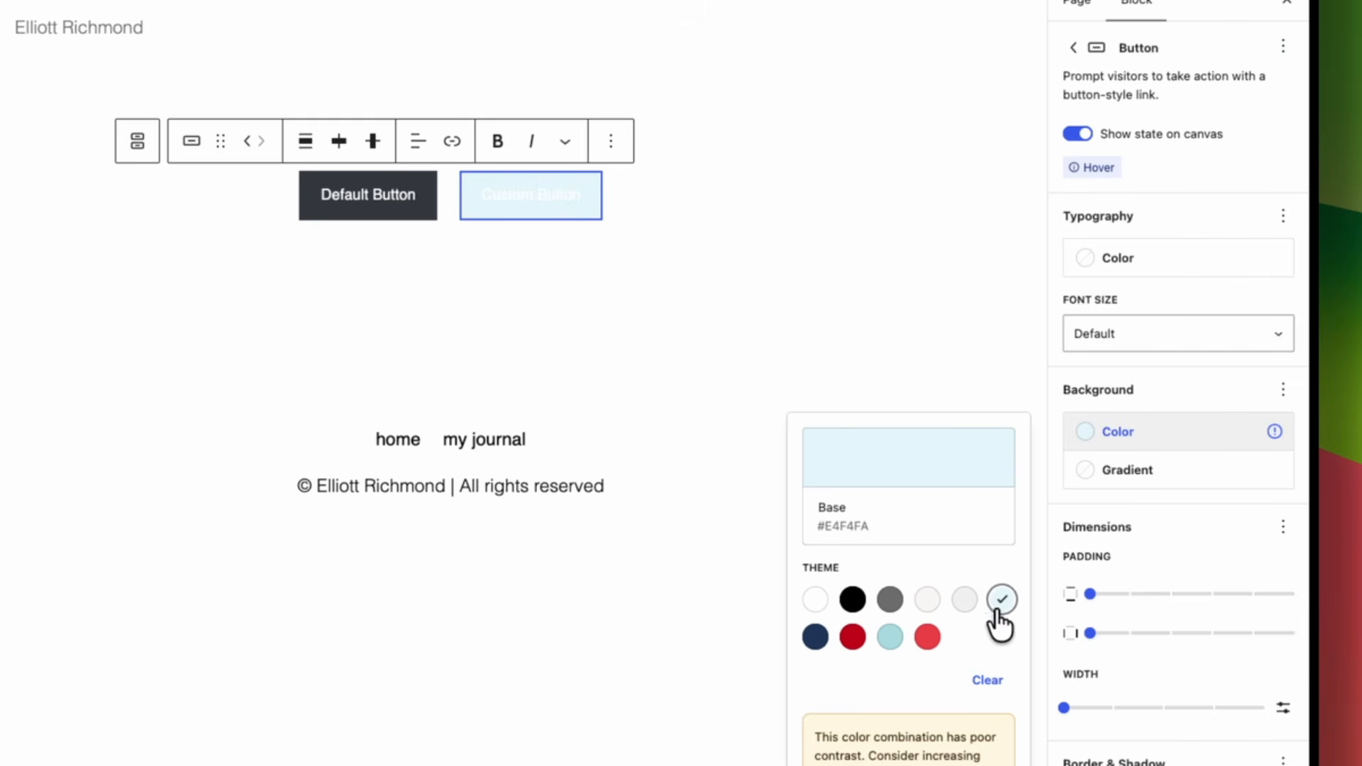
Give the Custom Button's Active state a theme background color and try the Default Button on the front end.
{"action": "left_click", "coordinate": [1283, 44]}
{"action": "left_click", "coordinate": [922, 206]}
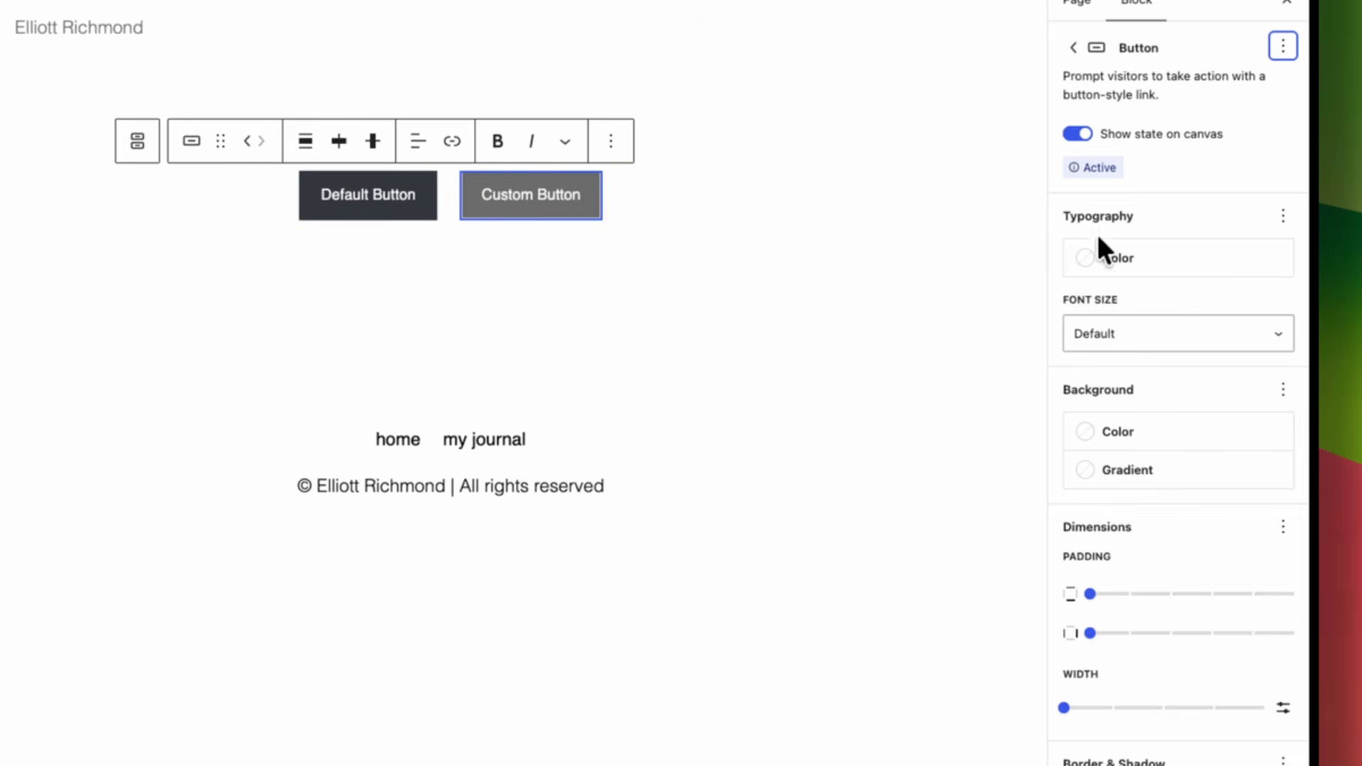
{"action": "left_click", "coordinate": [1128, 431]}
{"action": "left_click", "coordinate": [996, 587]}
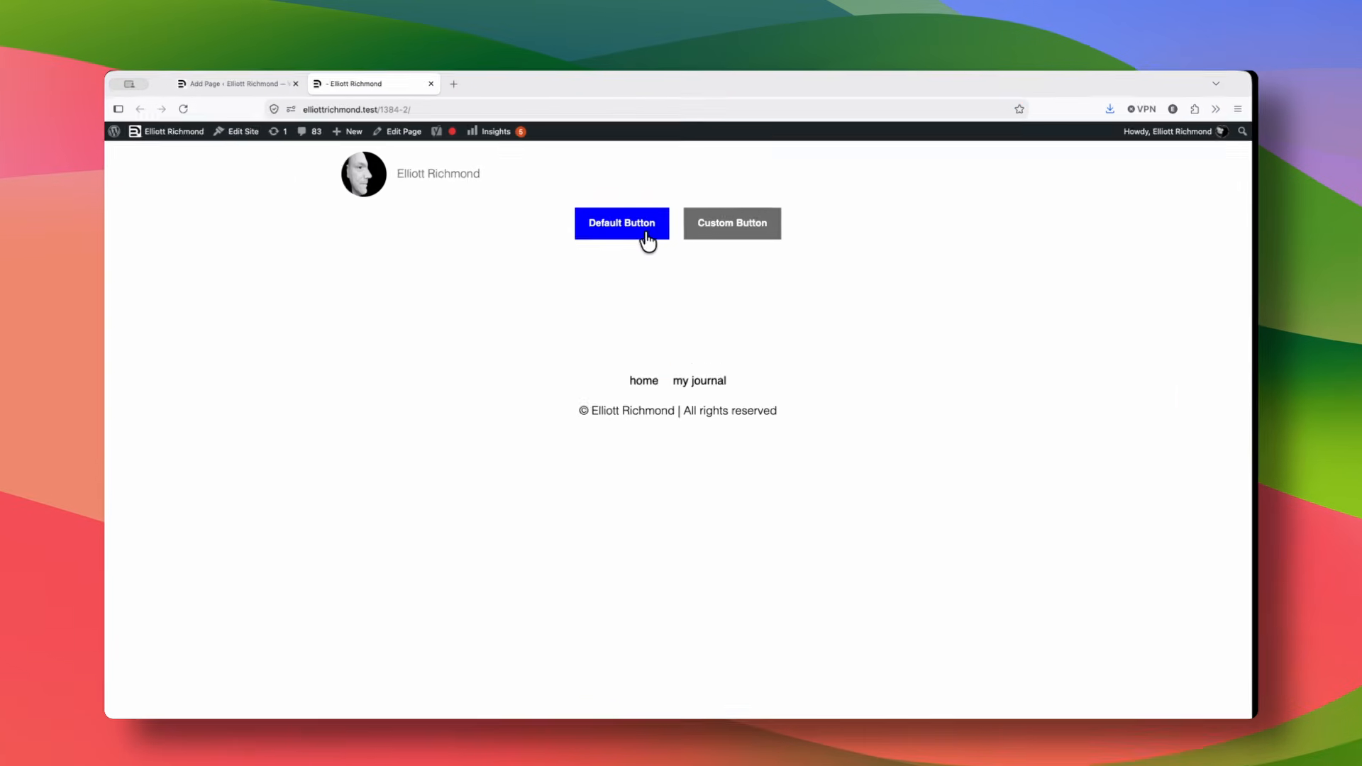
{"action": "left_click", "coordinate": [641, 233]}
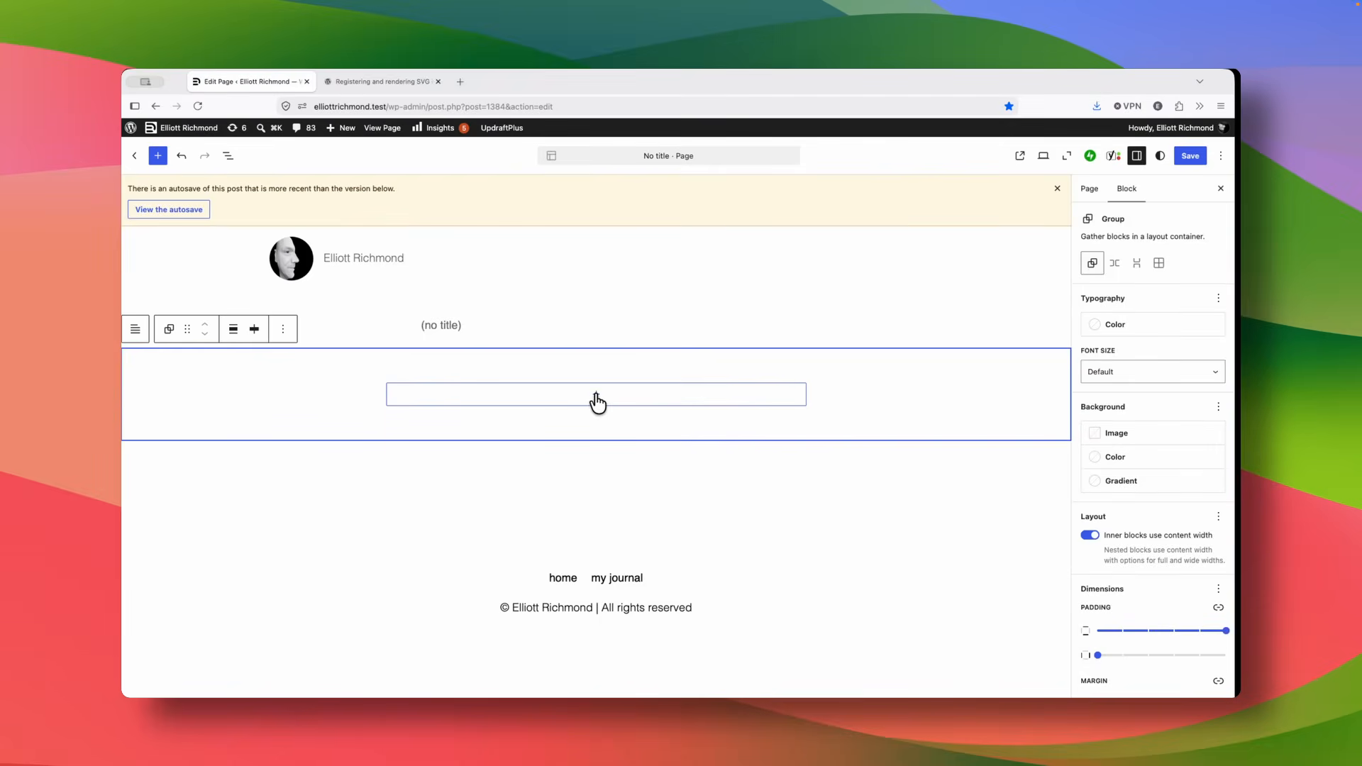
Insert an Icon block in the page's empty group and open the icon library to replace its icon.
{"action": "left_click", "coordinate": [597, 403]}
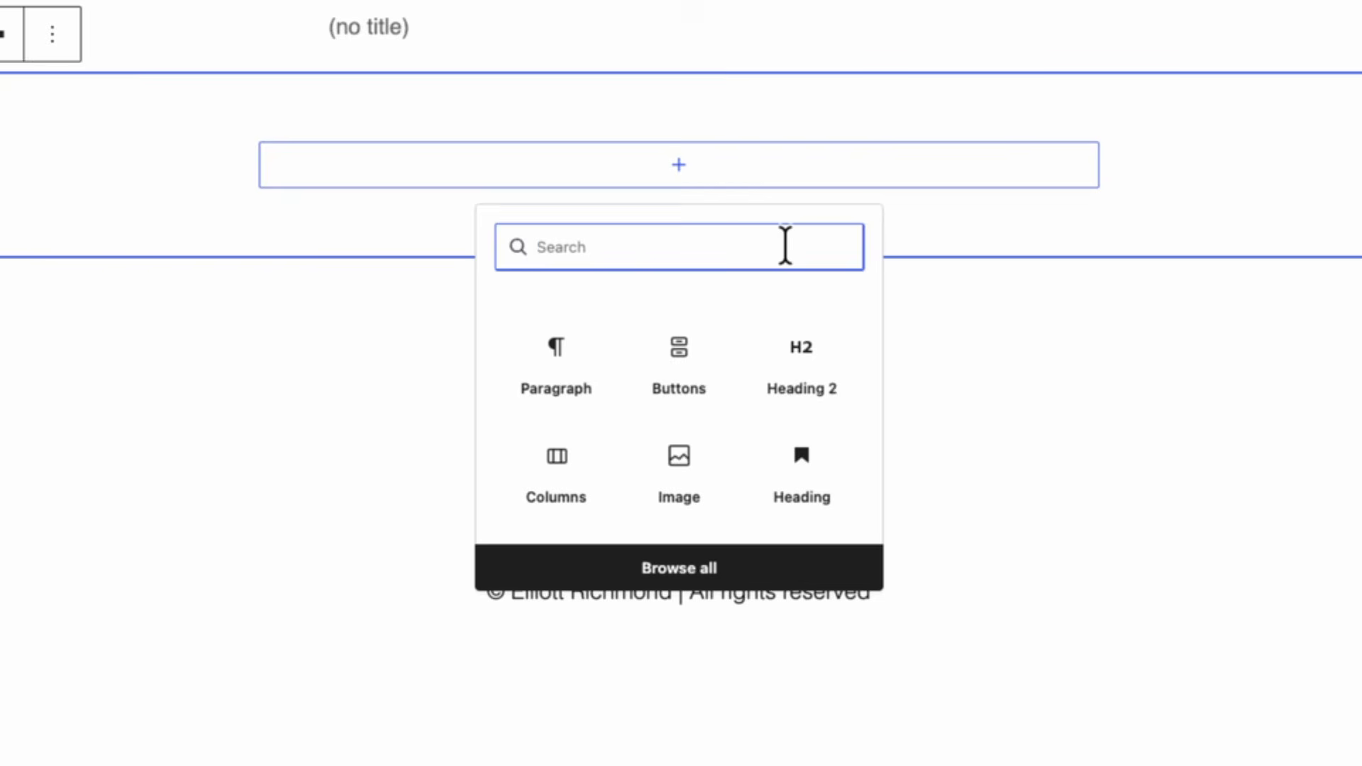
{"action": "type", "text": "icon"}
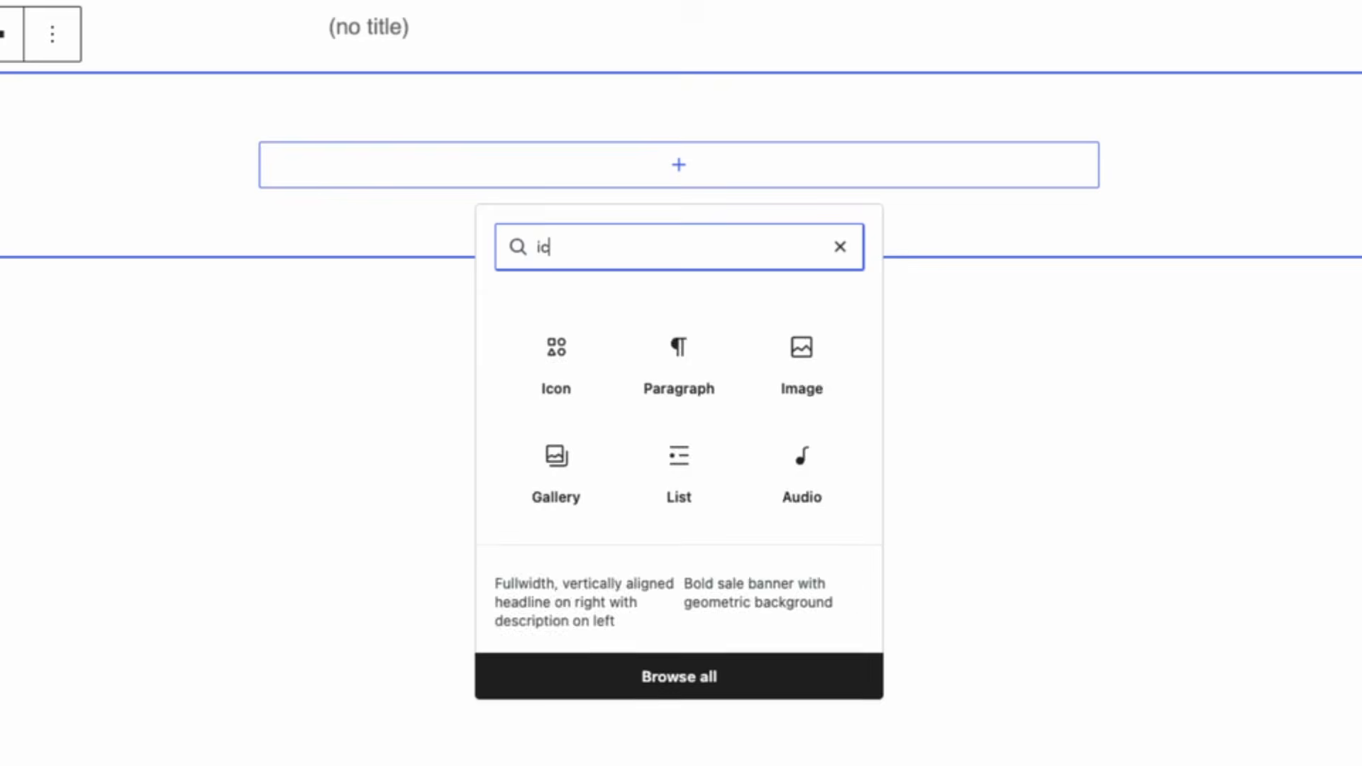
{"action": "left_click", "coordinate": [565, 365]}
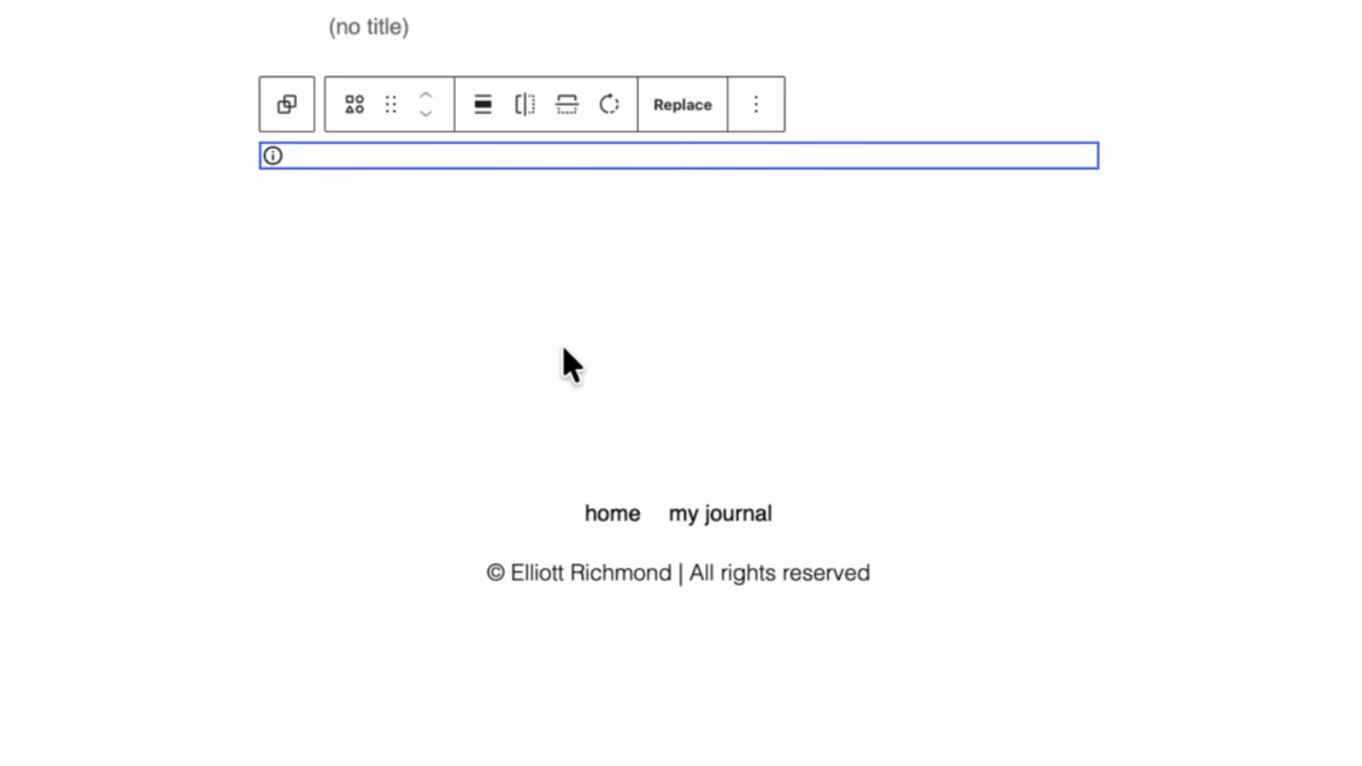
{"action": "left_click", "coordinate": [681, 104]}
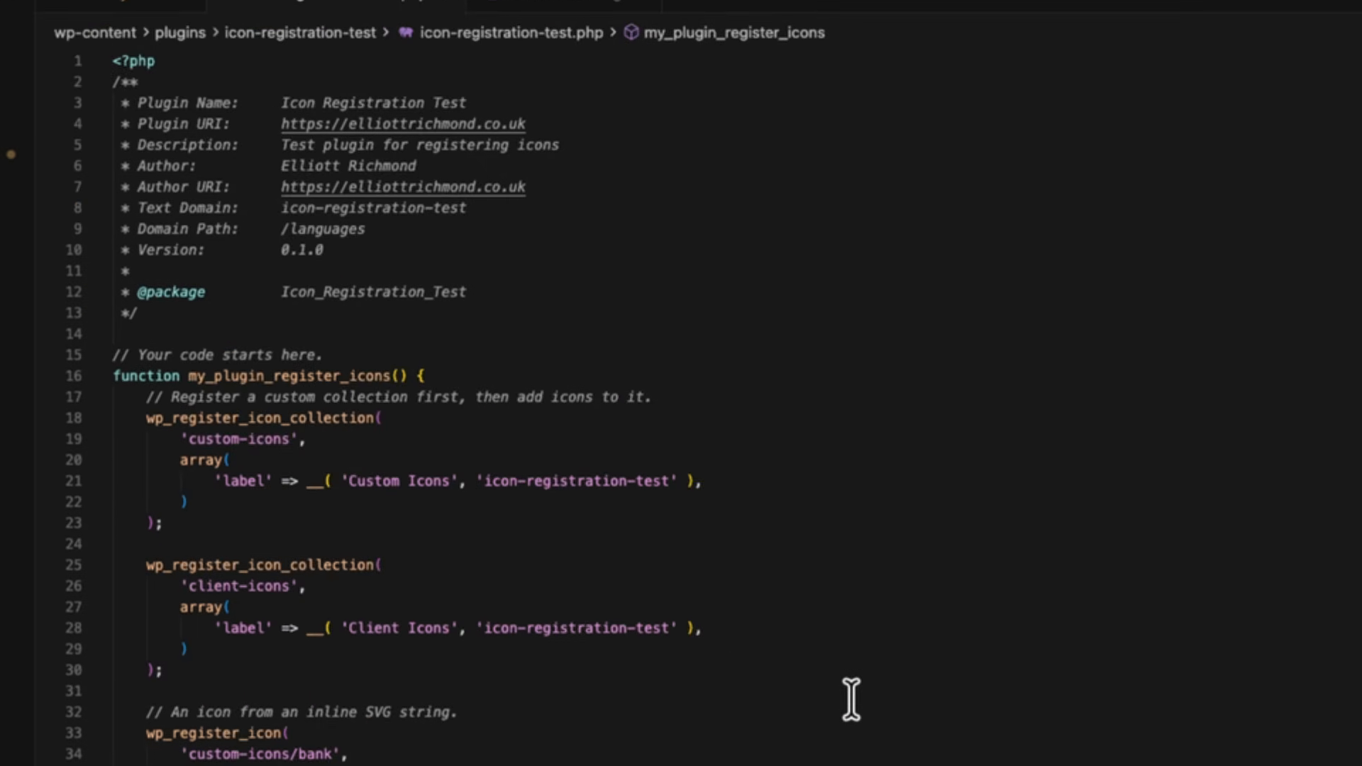
In the code editor, review icon-registration-test.php from the icon collections down to the 'client-icons/sparkles' registration.
{"action": "scroll", "coordinate": [771, 457], "scroll_direction": "down", "scroll_amount": 2}
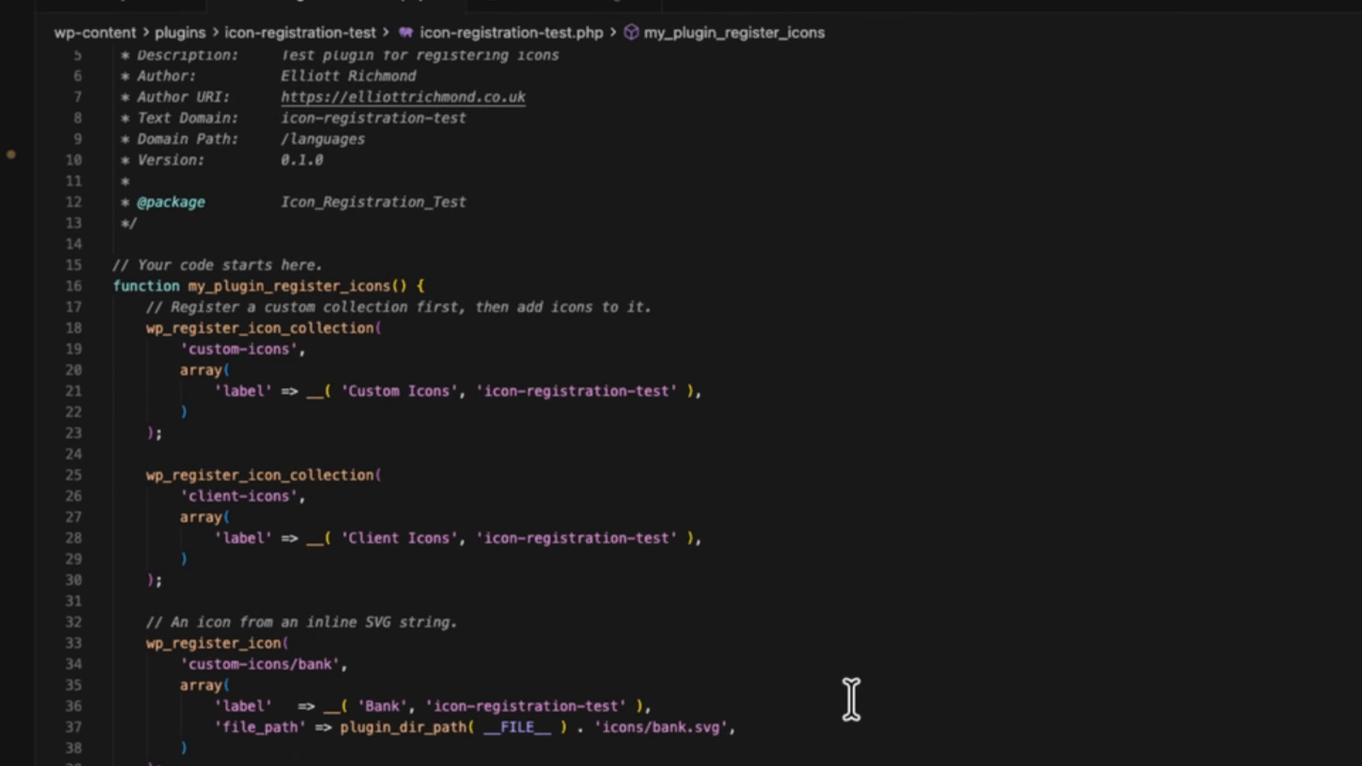
{"action": "scroll", "coordinate": [851, 699], "scroll_direction": "down", "scroll_amount": 20}
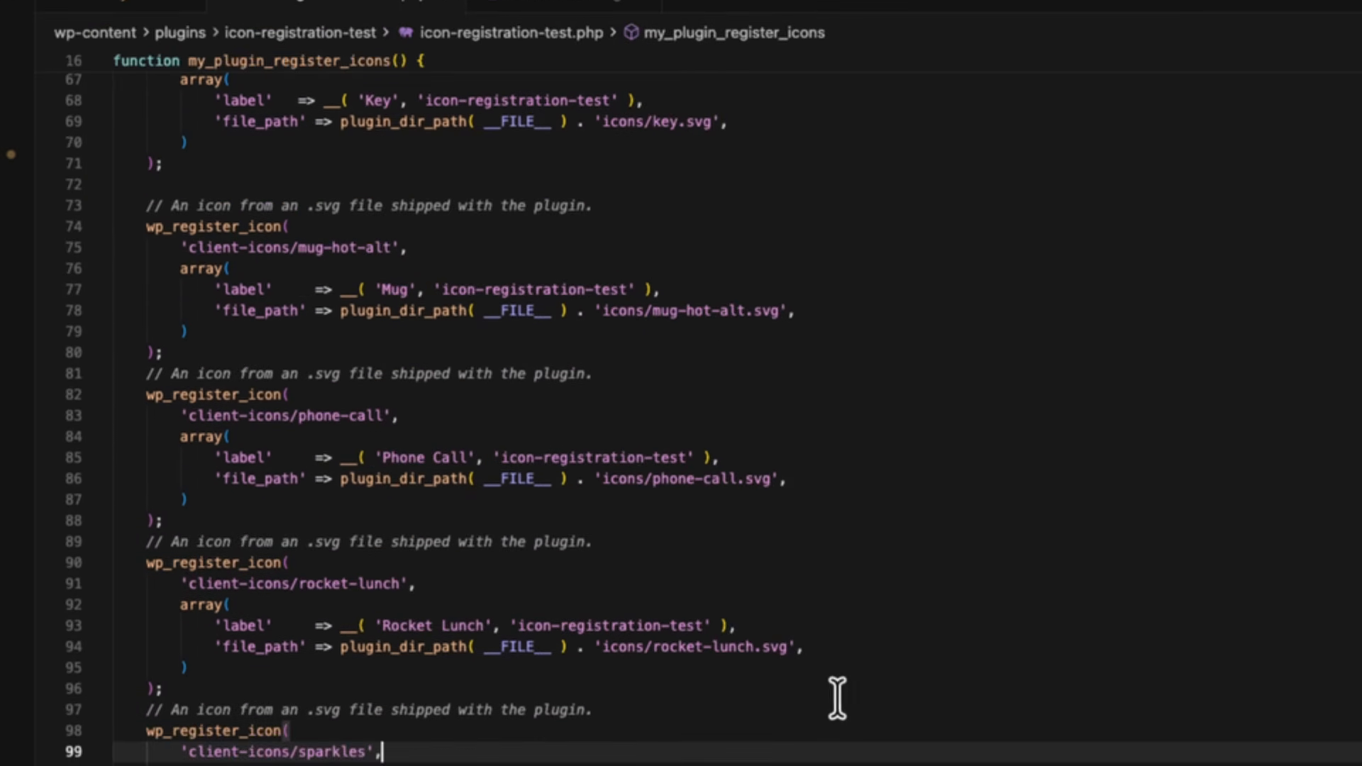
{"action": "double_click", "coordinate": [329, 750]}
{"action": "type", "text": "sp"}
{"action": "type", "text": "ark"}
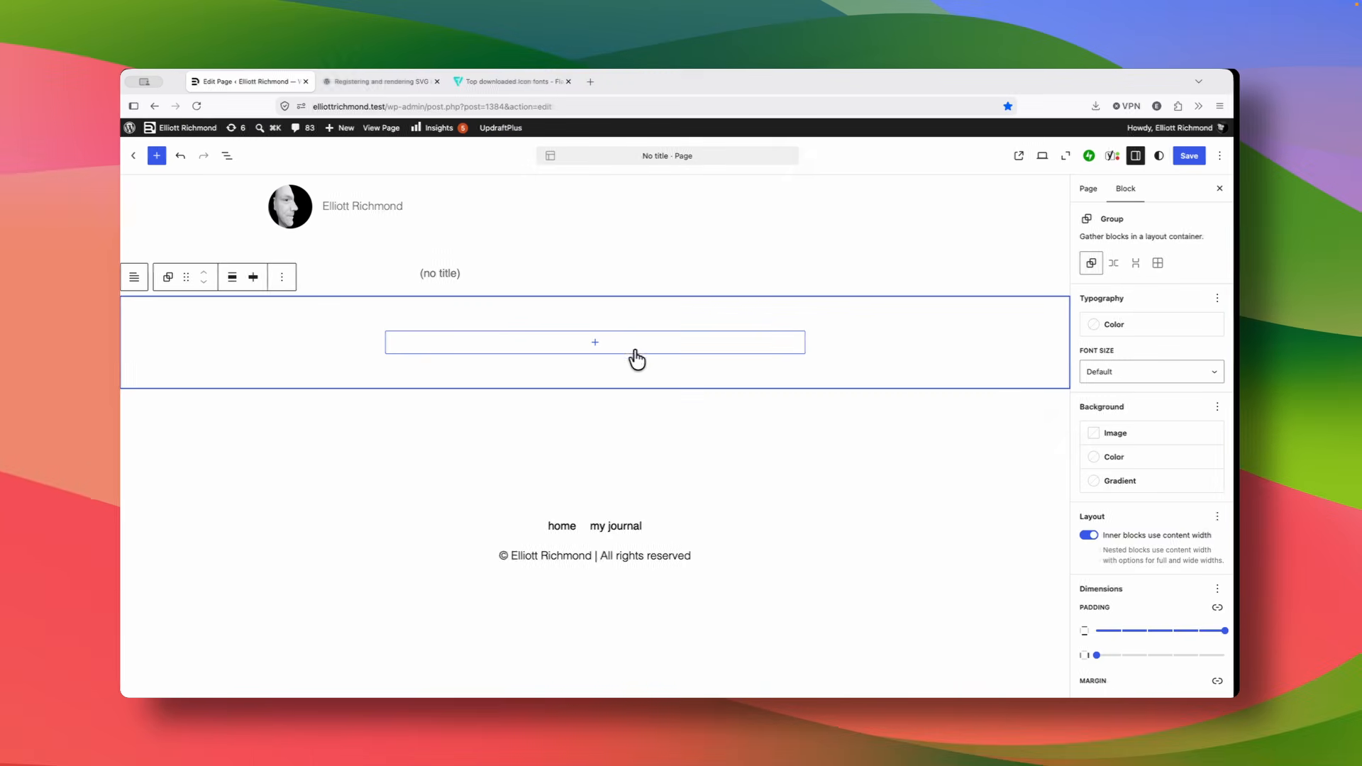
In the WordPress page editor, insert an Icon block in the group and replace its icon with one from the Client Icons collection.
{"action": "left_click", "coordinate": [630, 348]}
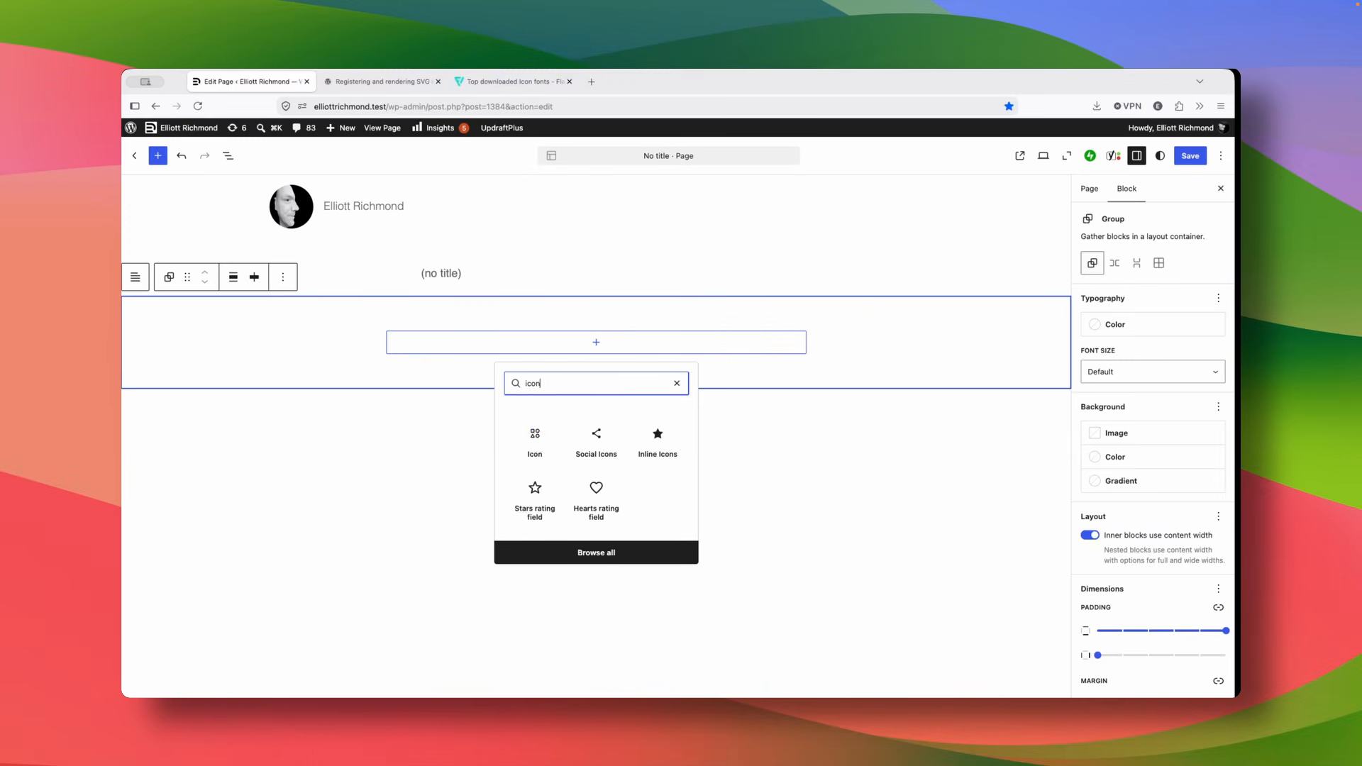
{"action": "left_click", "coordinate": [554, 440]}
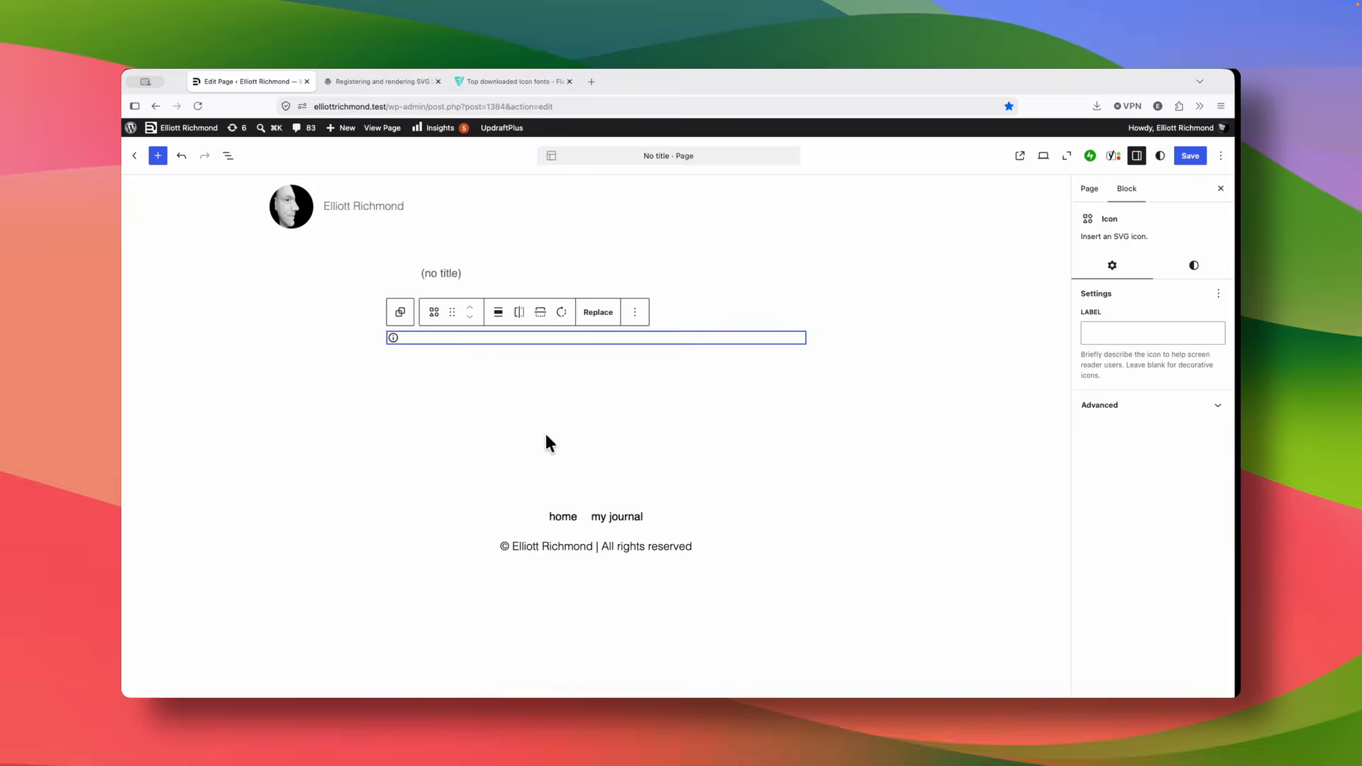
{"action": "left_click", "coordinate": [614, 317]}
{"action": "left_click", "coordinate": [211, 292]}
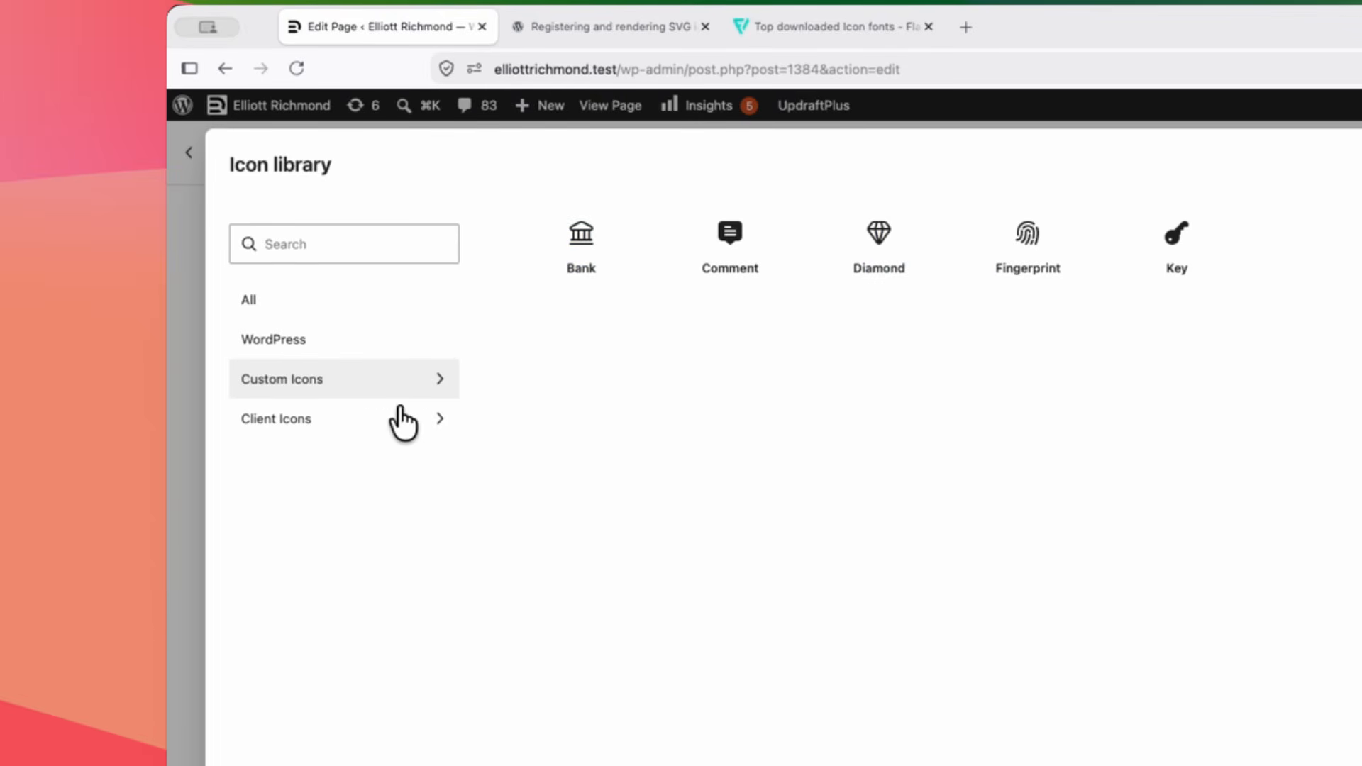
{"action": "left_click", "coordinate": [273, 422]}
{"action": "left_click", "coordinate": [879, 245]}
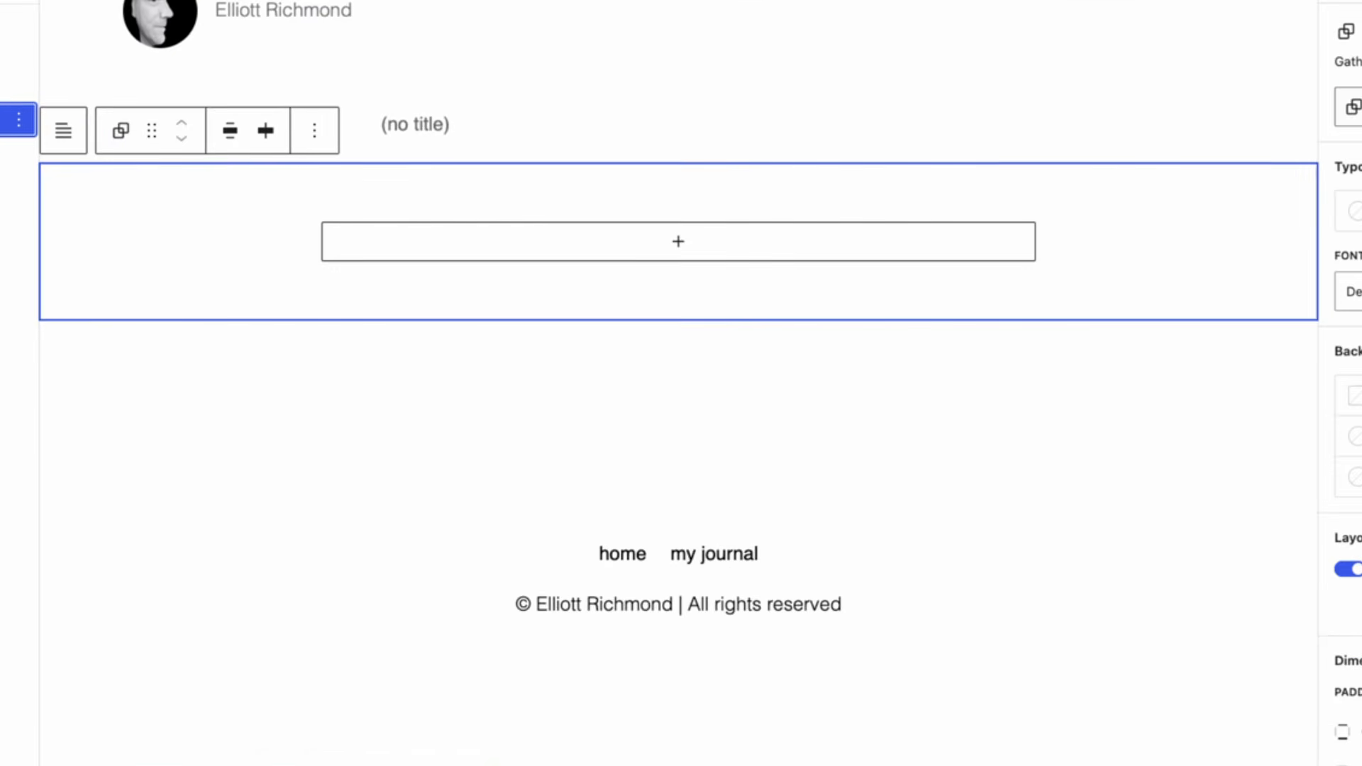
Insert a Tabs block in the group and fill the first tab's panel with the return policy and international shipping FAQs.
{"action": "left_click", "coordinate": [666, 239]}
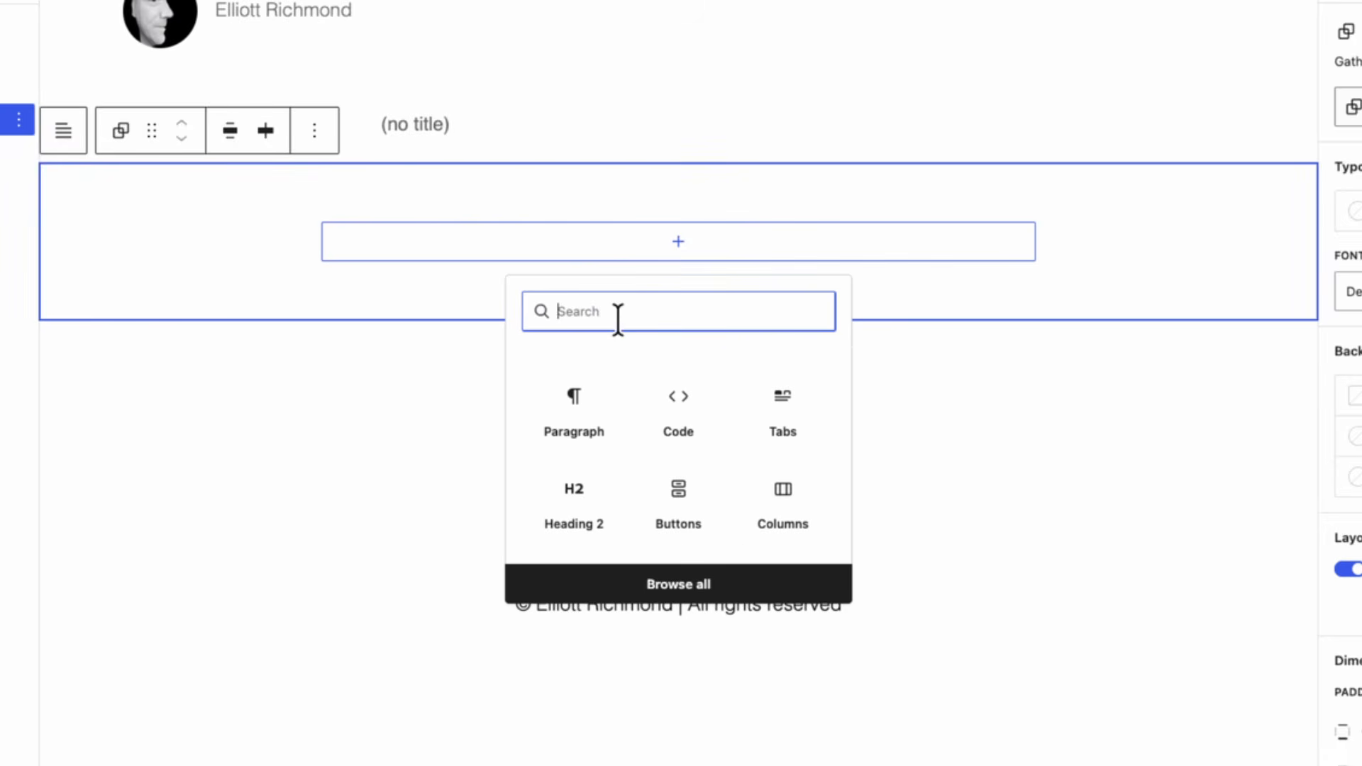
{"action": "type", "text": "tabs"}
{"action": "left_click", "coordinate": [609, 368]}
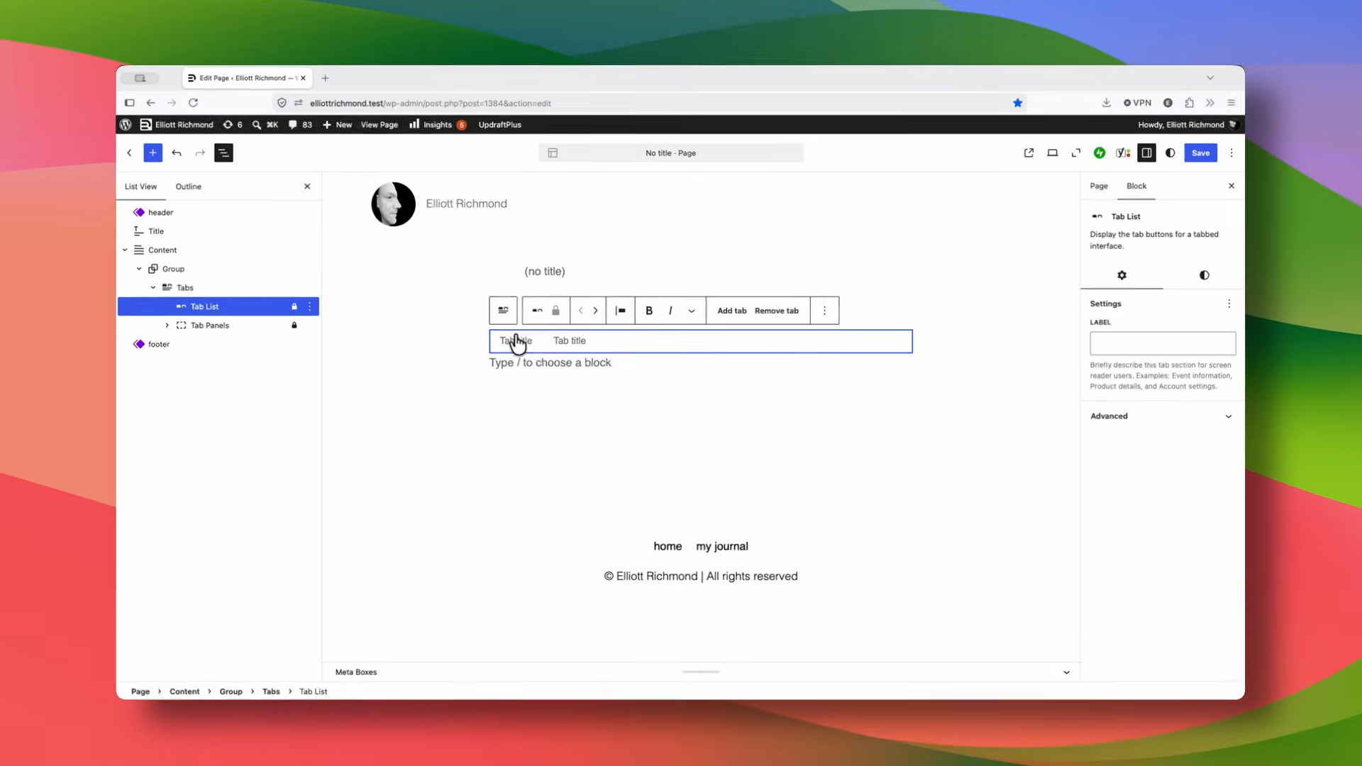
{"action": "left_click", "coordinate": [653, 364]}
{"action": "type", "text": "What is your return policy? We offer a 30-day money-back guarantee on all unused items in their original packaging. Do you offer international shipping? Yes, we ship to over 50 countries worldwide. Shipping fees and delivery times vary by destination."}
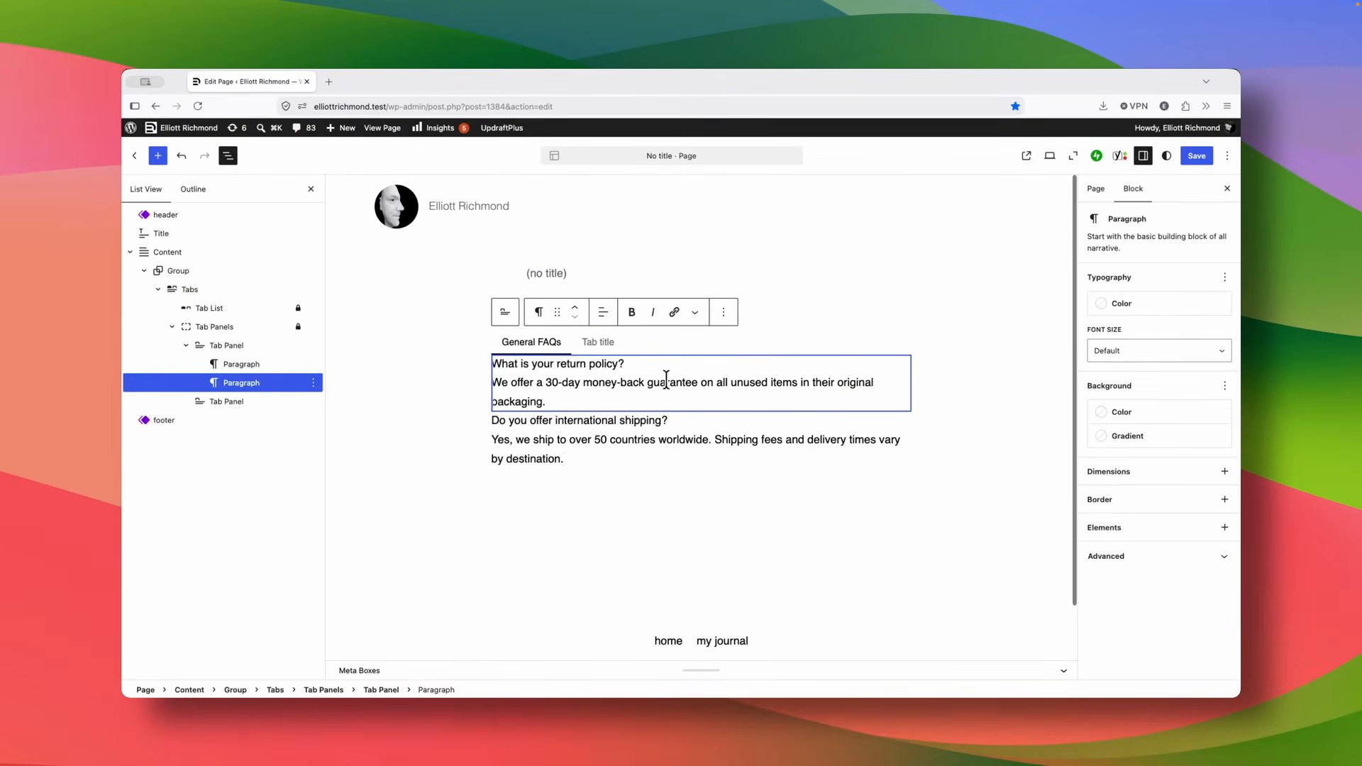
Set the General FAQs tab panel's top padding to Small and italicize the return policy answer.
{"action": "left_click", "coordinate": [226, 346]}
{"action": "left_click_drag", "start_coordinate": [1105, 577], "coordinate": [1155, 578]}
{"action": "triple_click", "coordinate": [617, 390]}
{"action": "key", "text": "super+i"}
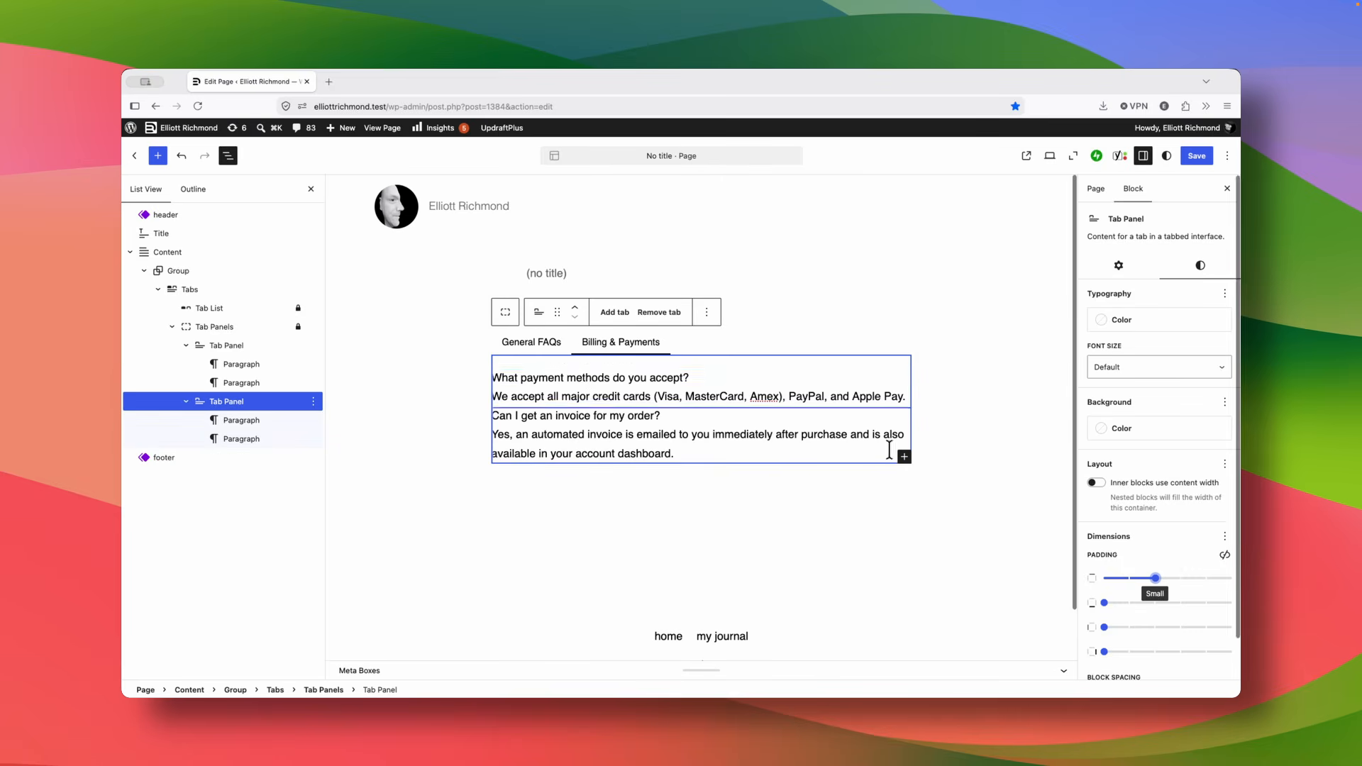
Fill the Technical Support tab's panel with the password reset and user documentation FAQs and format the FAQ text.
{"action": "triple_click", "coordinate": [564, 379]}
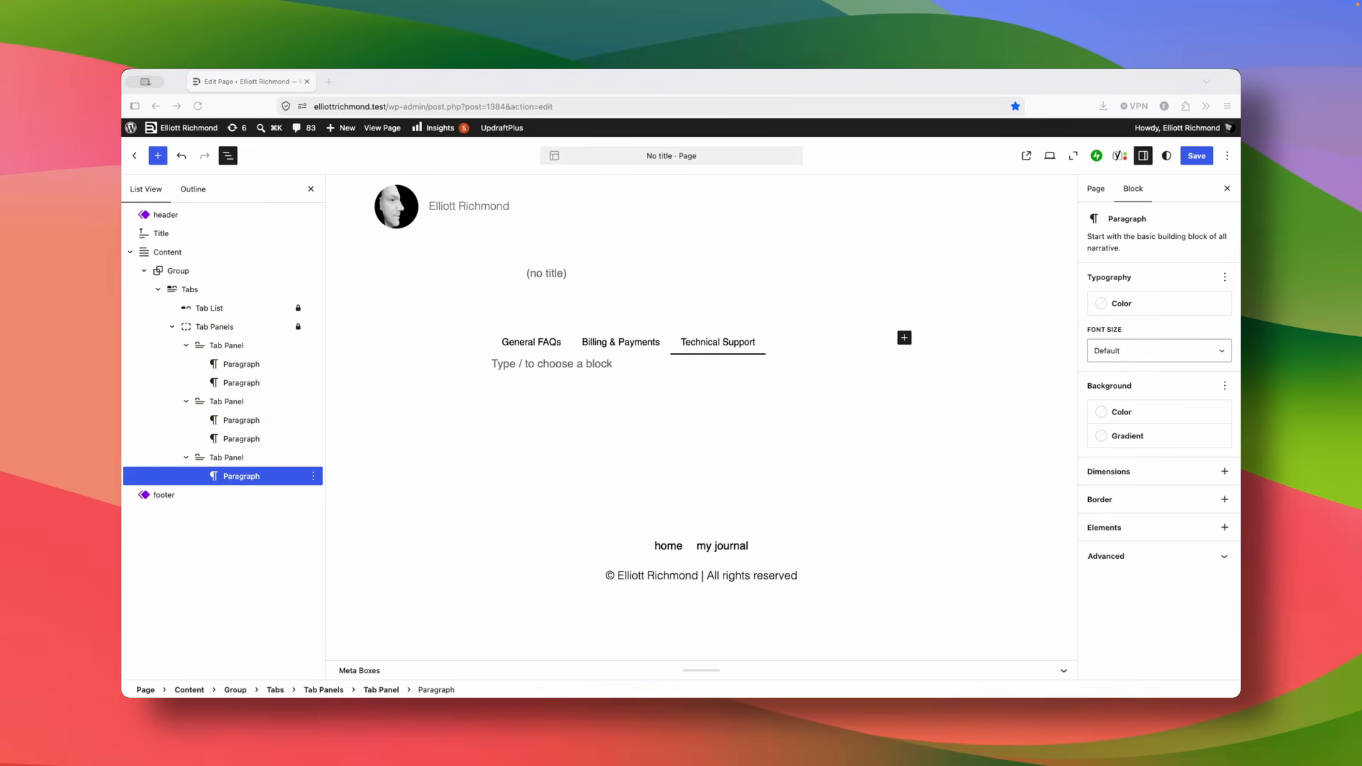
{"action": "key", "text": "super+v"}
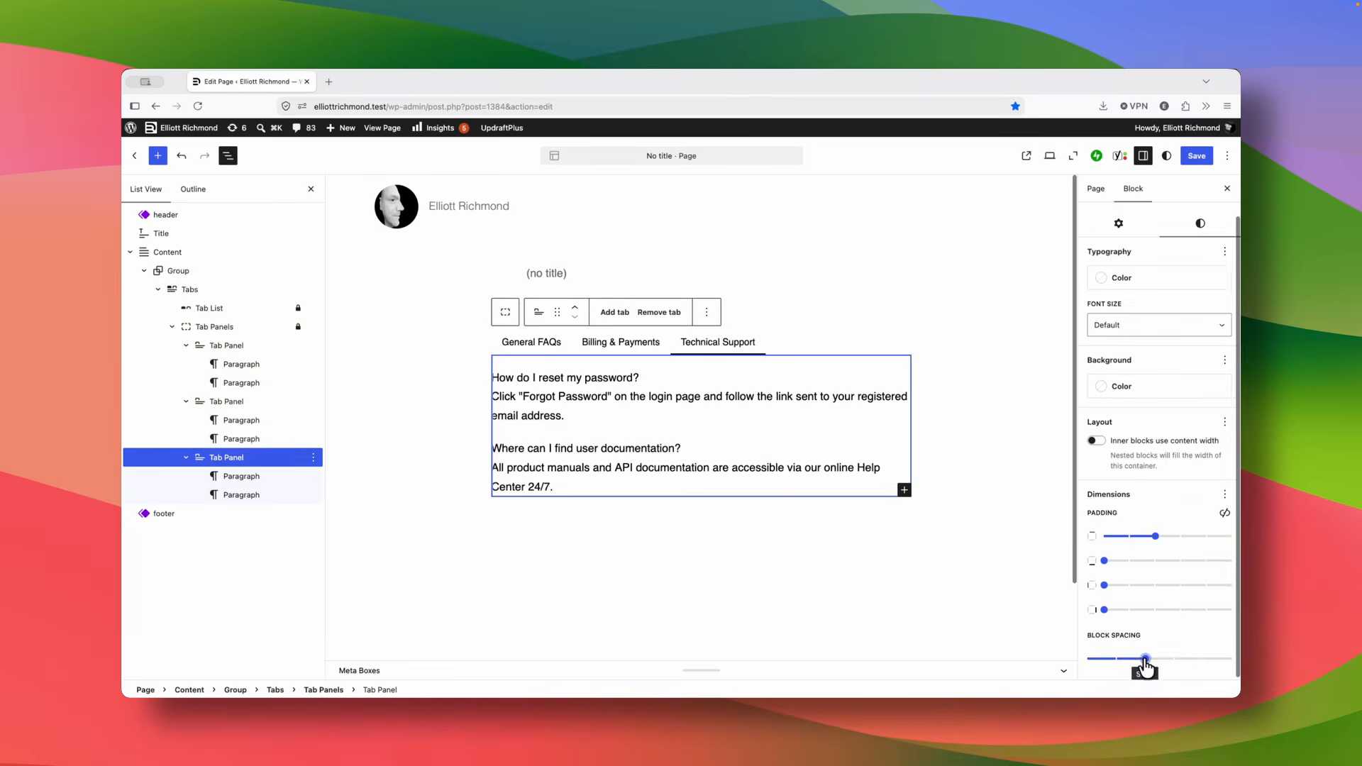
{"action": "left_click", "coordinate": [653, 312]}
Save the page and view it on the front end, continuing from there to the site's home page.
{"action": "left_click", "coordinate": [1197, 158]}
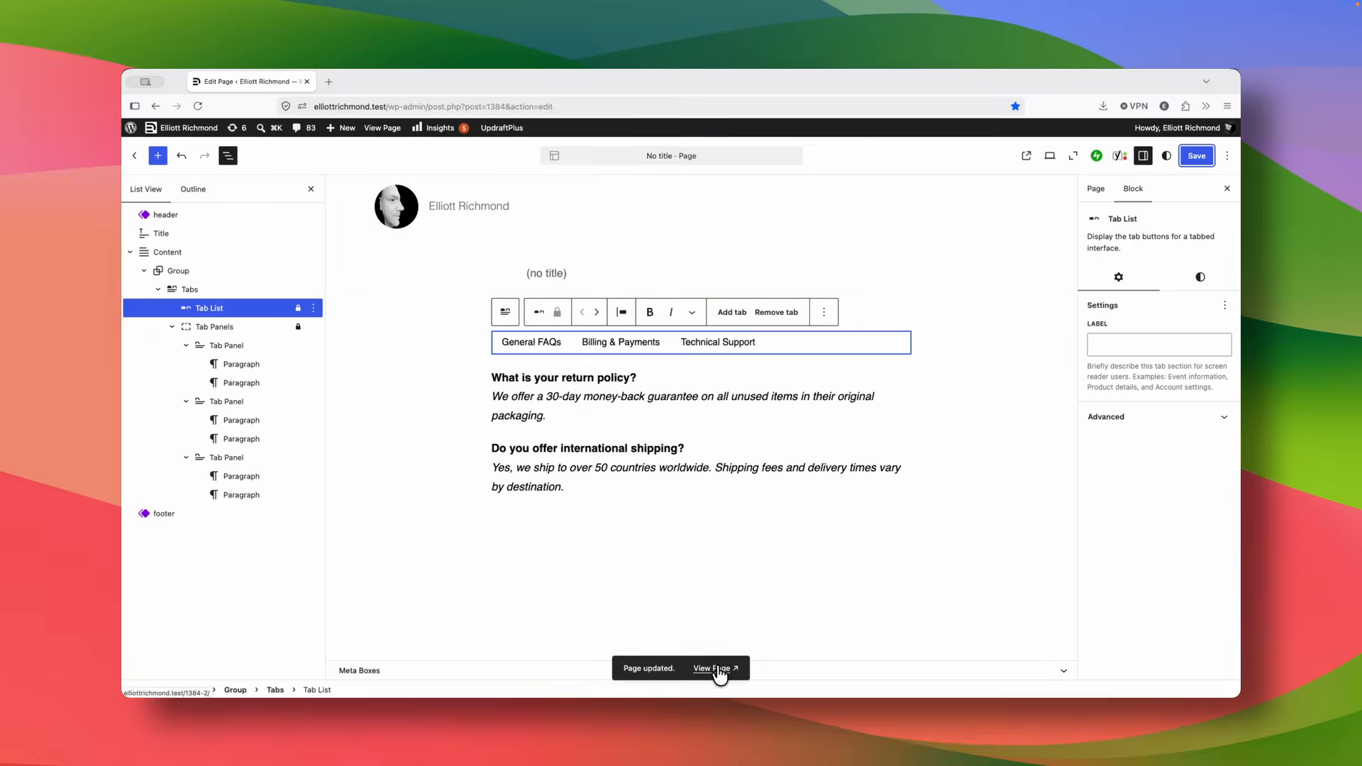
{"action": "left_click", "coordinate": [715, 669]}
{"action": "left_click", "coordinate": [464, 170]}
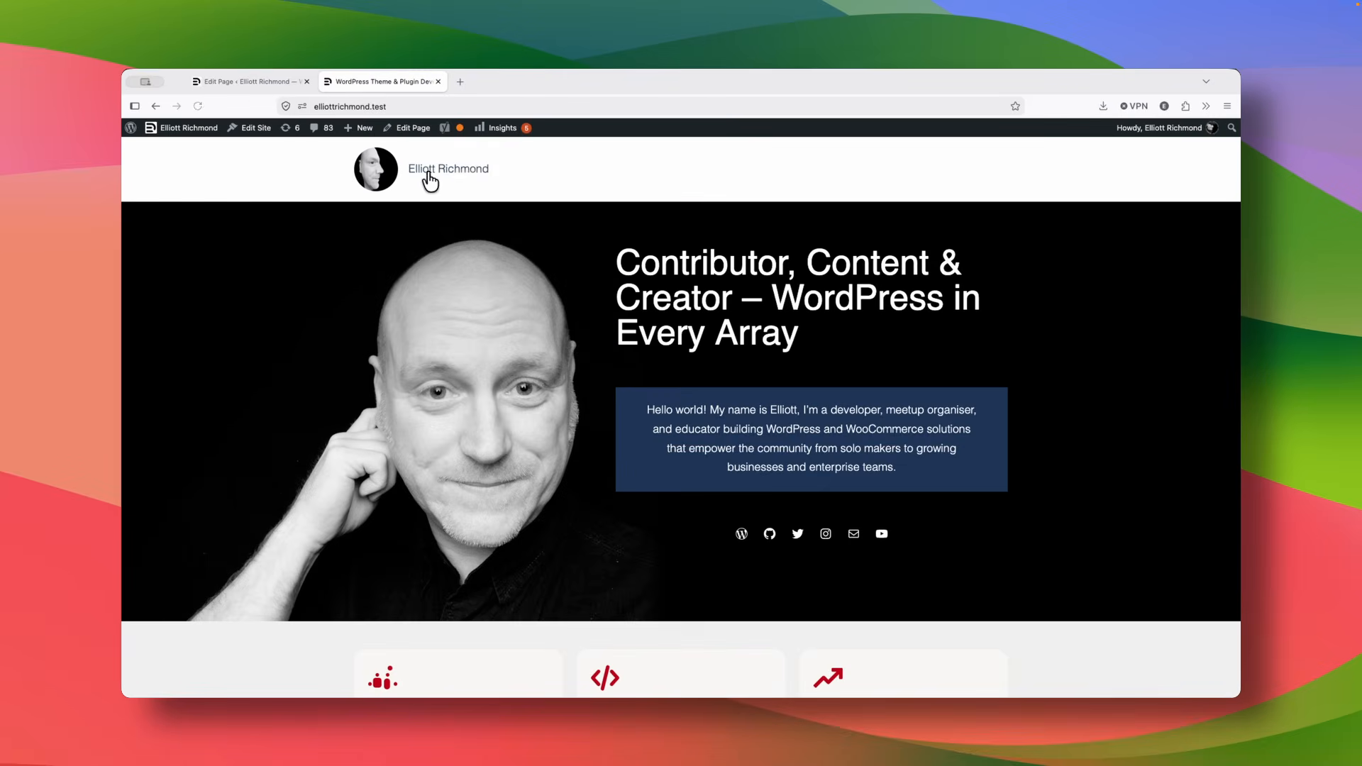
Return to the FAQ page and switch between its General FAQs, Billing & Payments and Technical Support tabs by keyboard.
{"action": "left_click", "coordinate": [156, 107]}
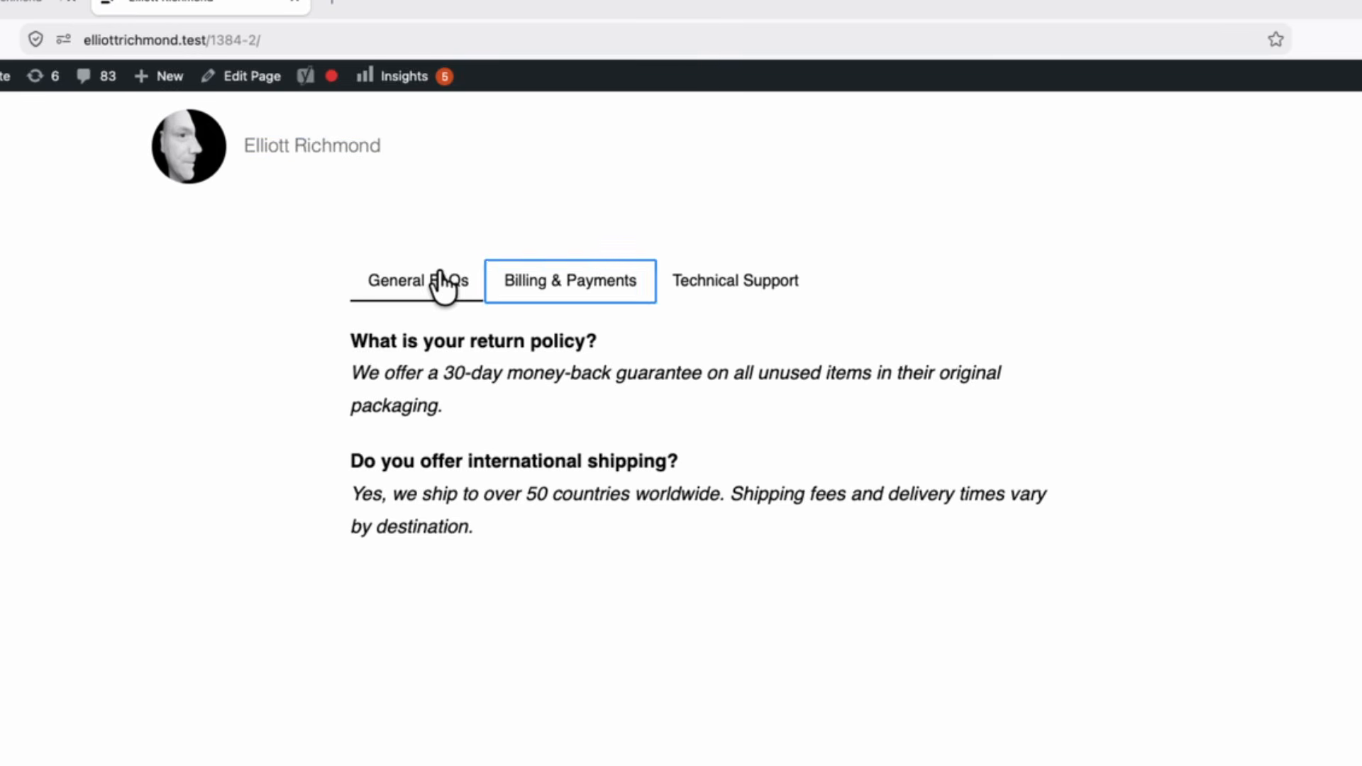
{"action": "key", "text": "Right"}
{"action": "key", "text": "Right"}
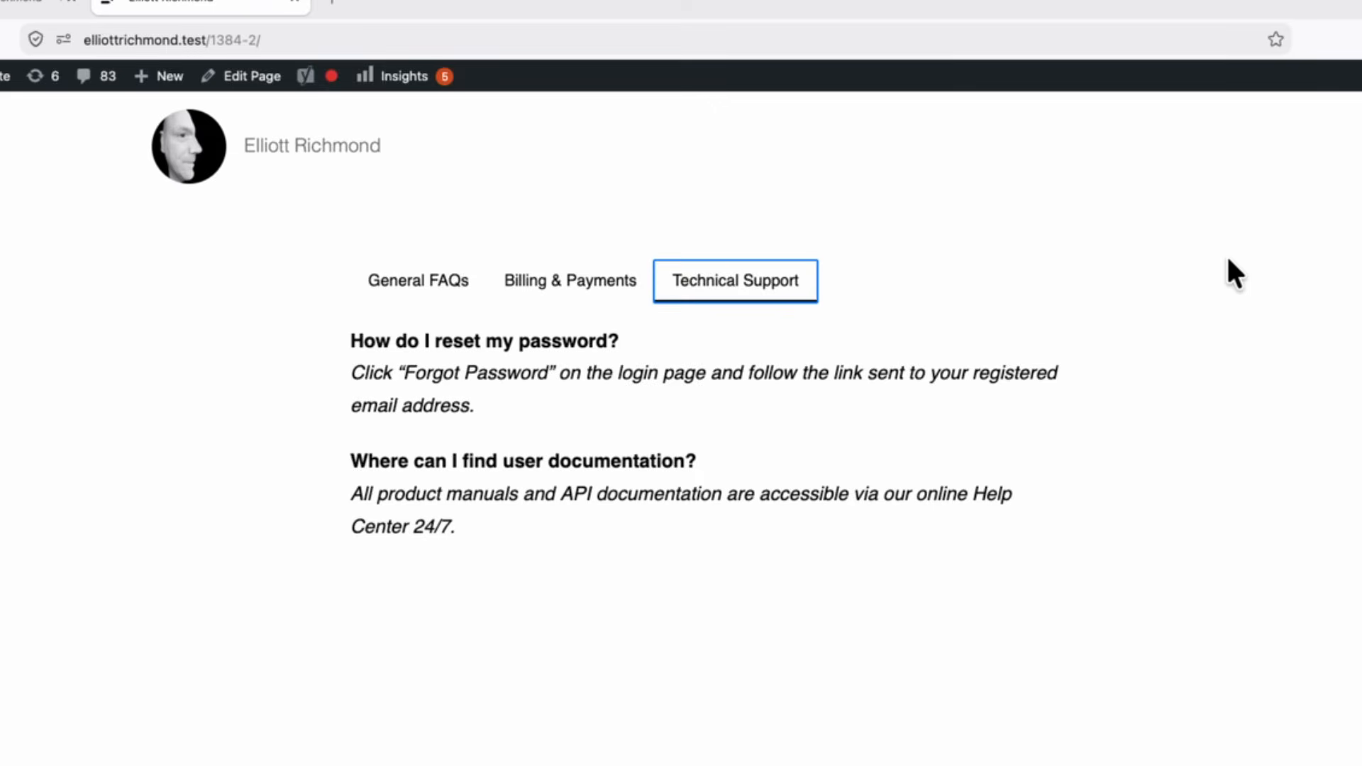
{"action": "key", "text": "Right"}
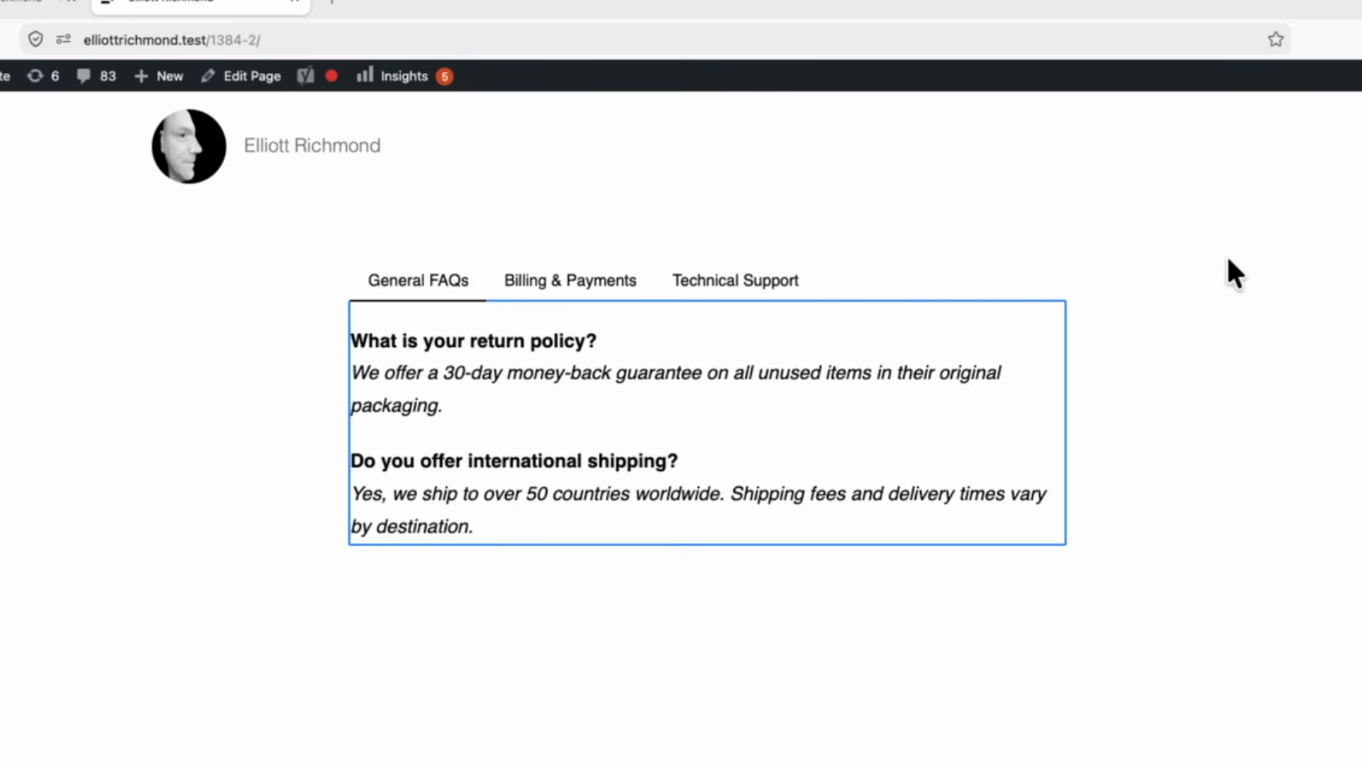
{"action": "key", "text": "shift+Tab"}
{"action": "key", "text": "Right"}
{"action": "key", "text": "Return"}
{"action": "key", "text": "Right"}
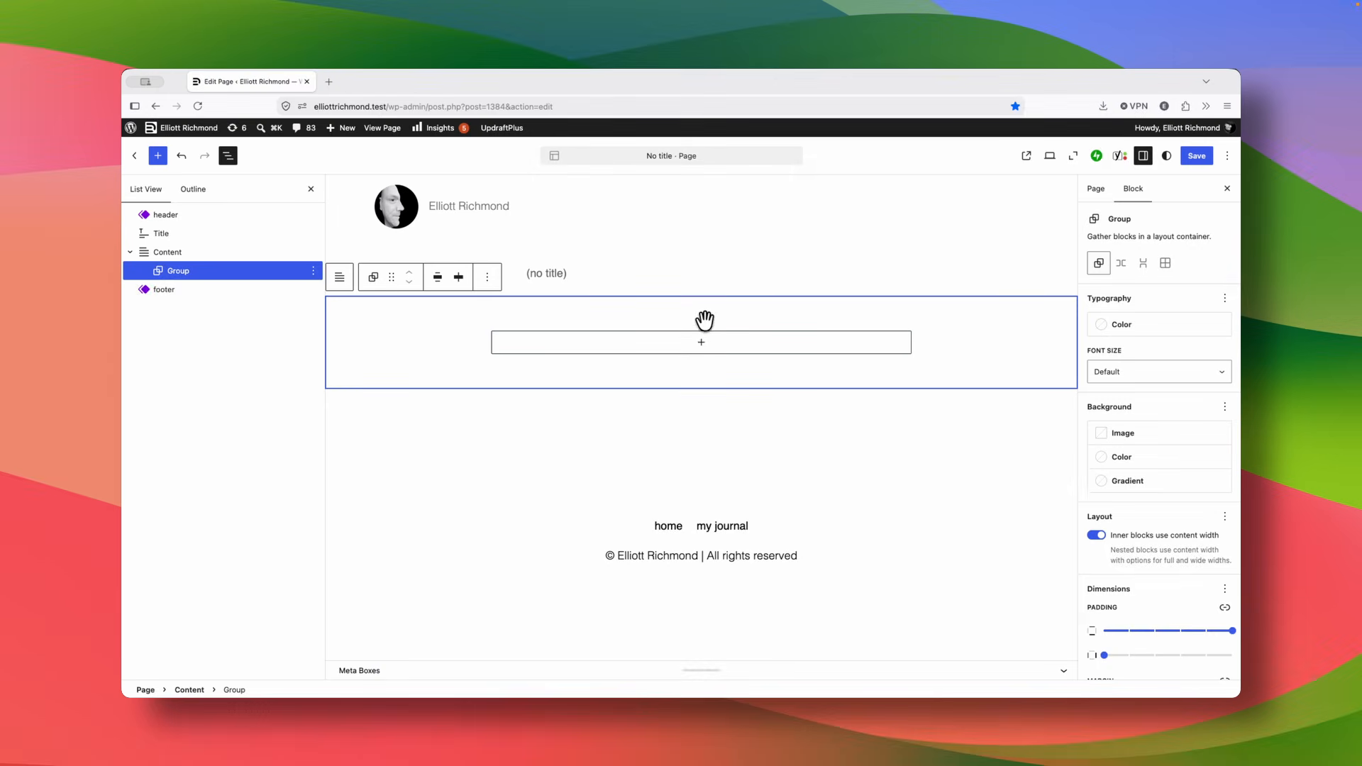
Insert a Playlist block in the empty group and fill it with five audio tracks from the media library.
{"action": "left_click", "coordinate": [702, 339]}
{"action": "type", "text": "p"}
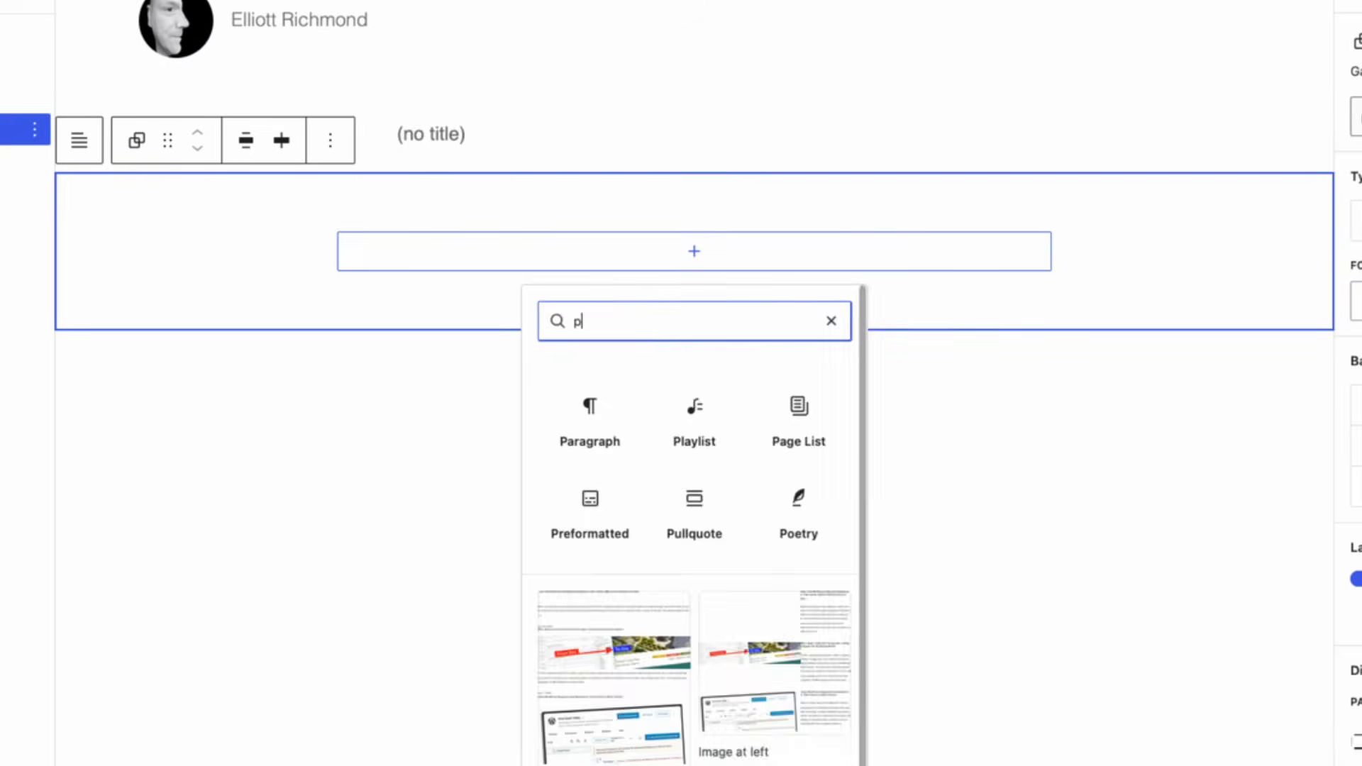
{"action": "key", "text": "BackSpace"}
{"action": "type", "text": "play"}
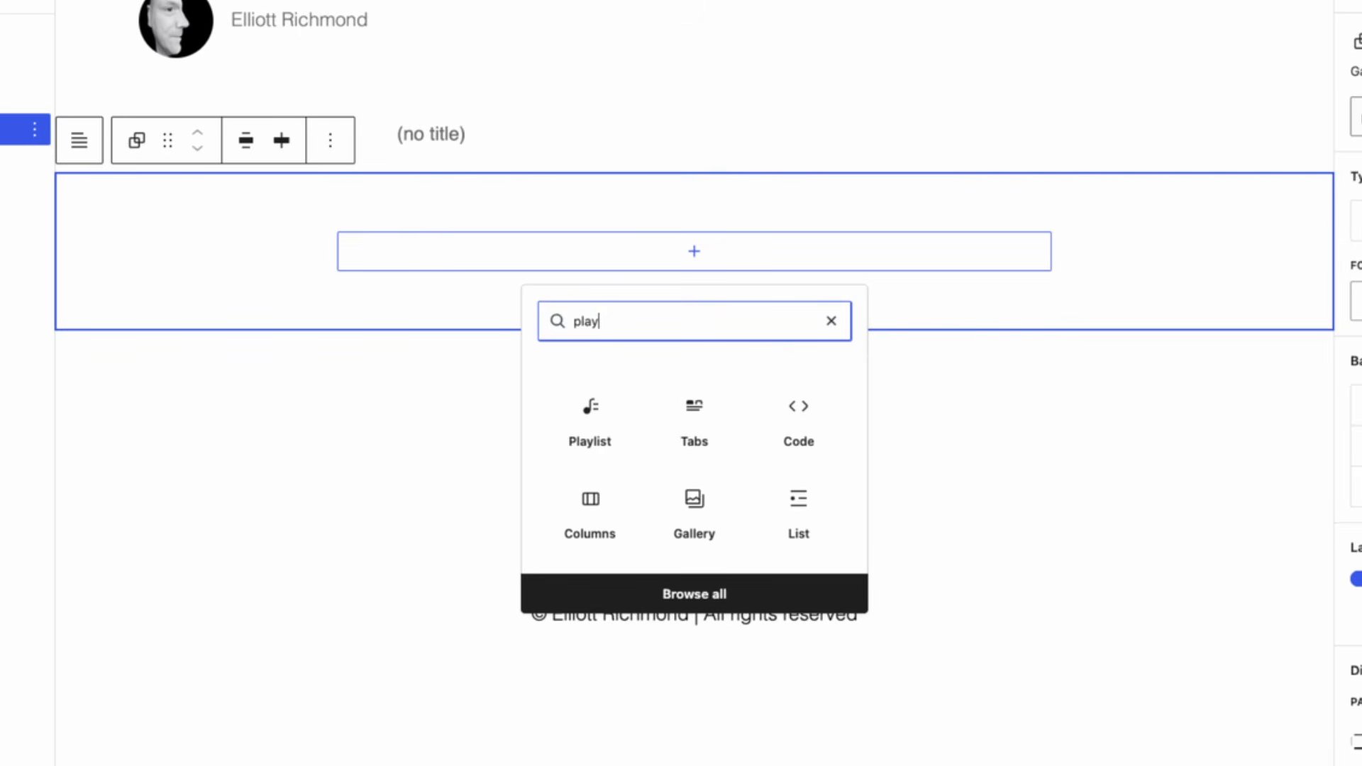
{"action": "left_click", "coordinate": [603, 434]}
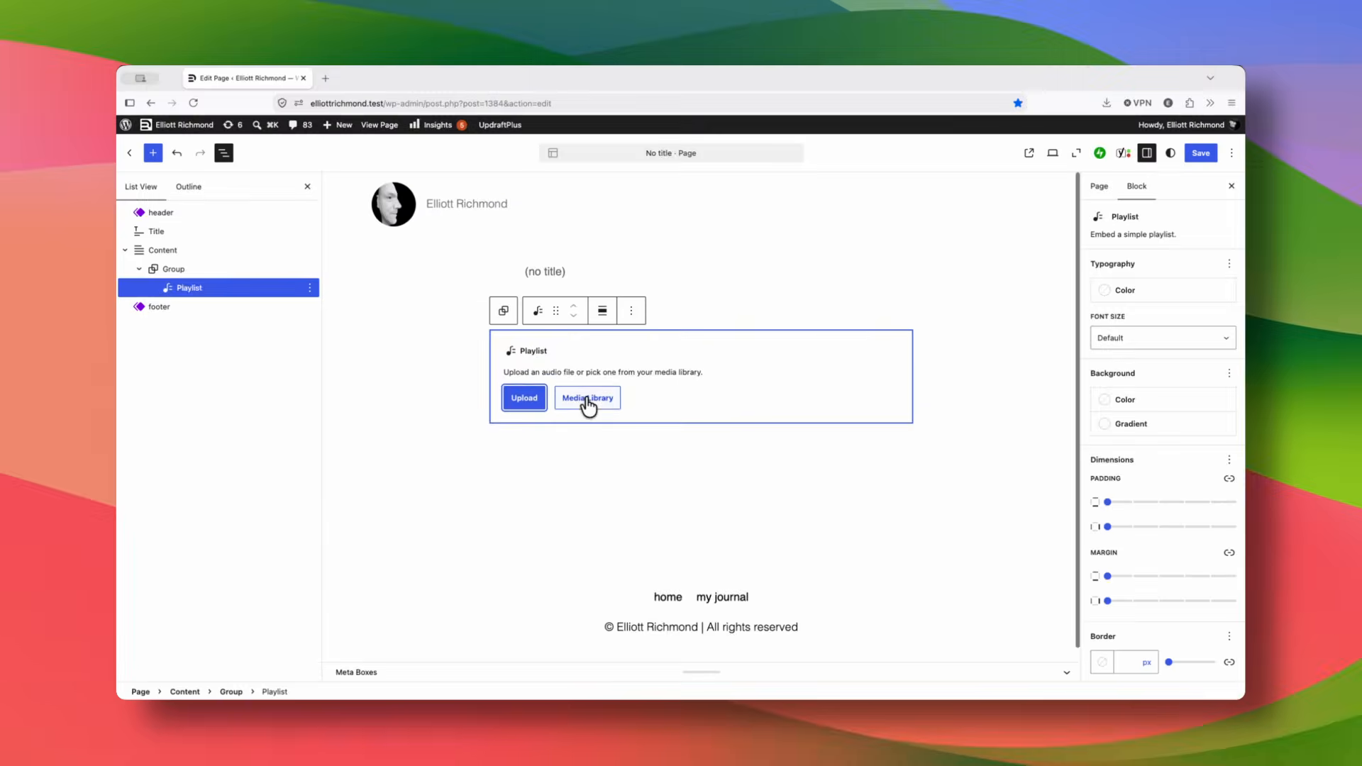
{"action": "left_click", "coordinate": [504, 343]}
{"action": "left_click", "coordinate": [187, 273]}
{"action": "left_click", "coordinate": [547, 274], "text": "shift"}
{"action": "left_click", "coordinate": [1192, 663]}
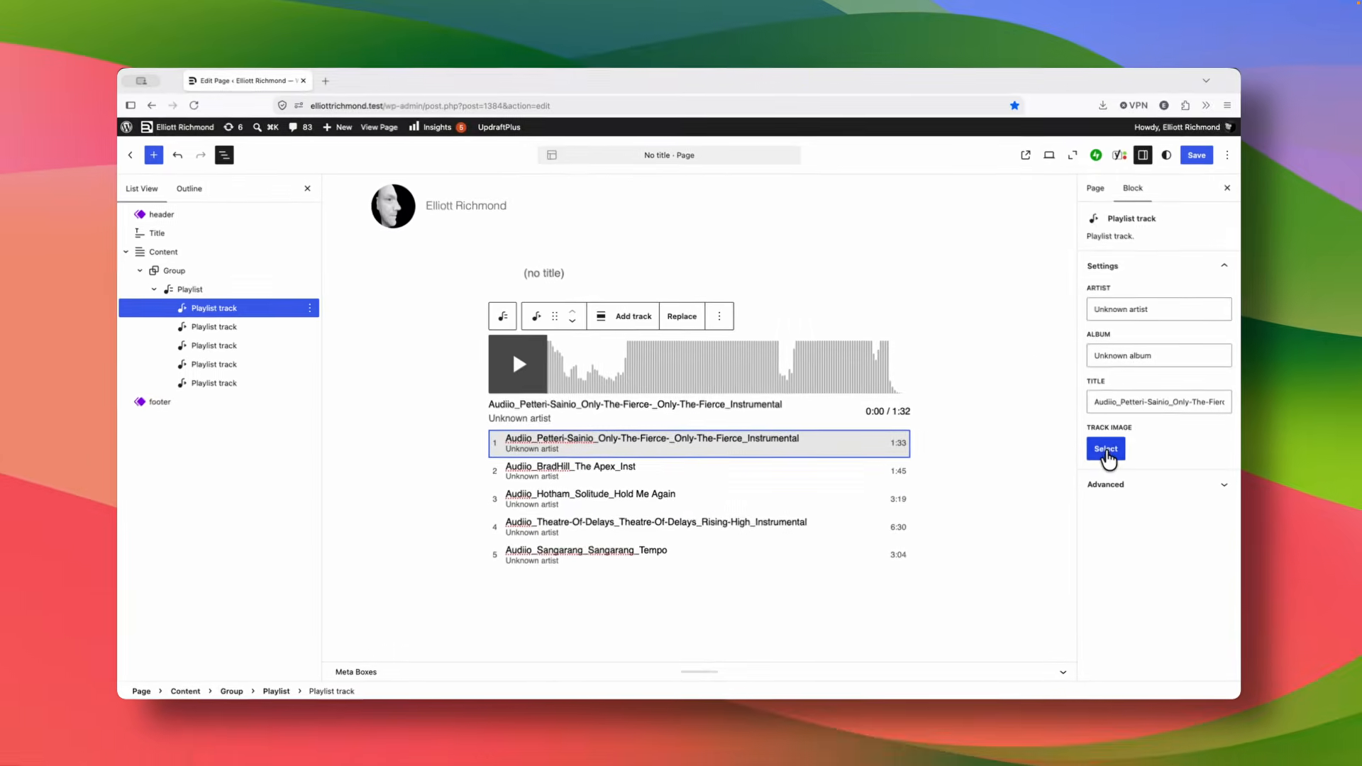
Set the first playlist track's image to "Sangarang 2026 Artist Pic 7 (edited)" from the media library.
{"action": "left_click", "coordinate": [1033, 548]}
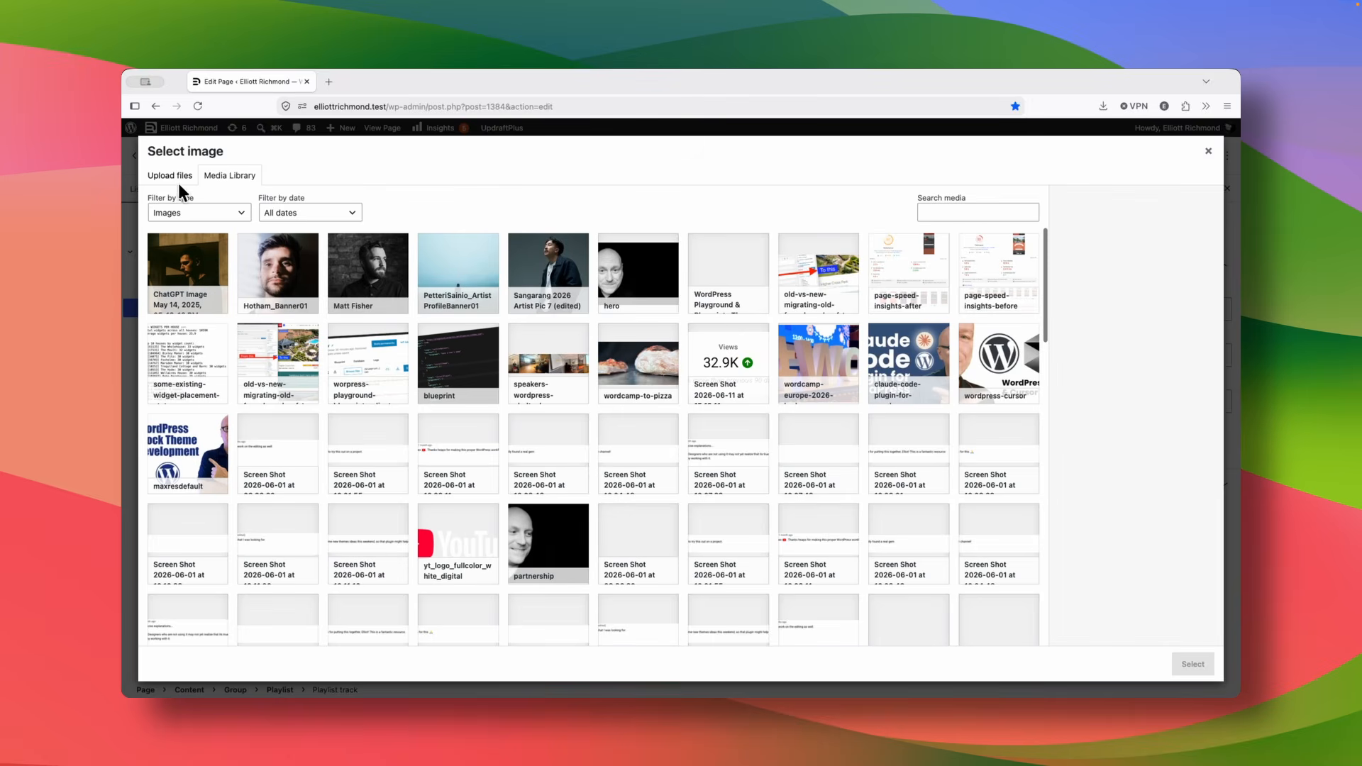
{"action": "left_click", "coordinate": [564, 298]}
{"action": "left_click", "coordinate": [1194, 664]}
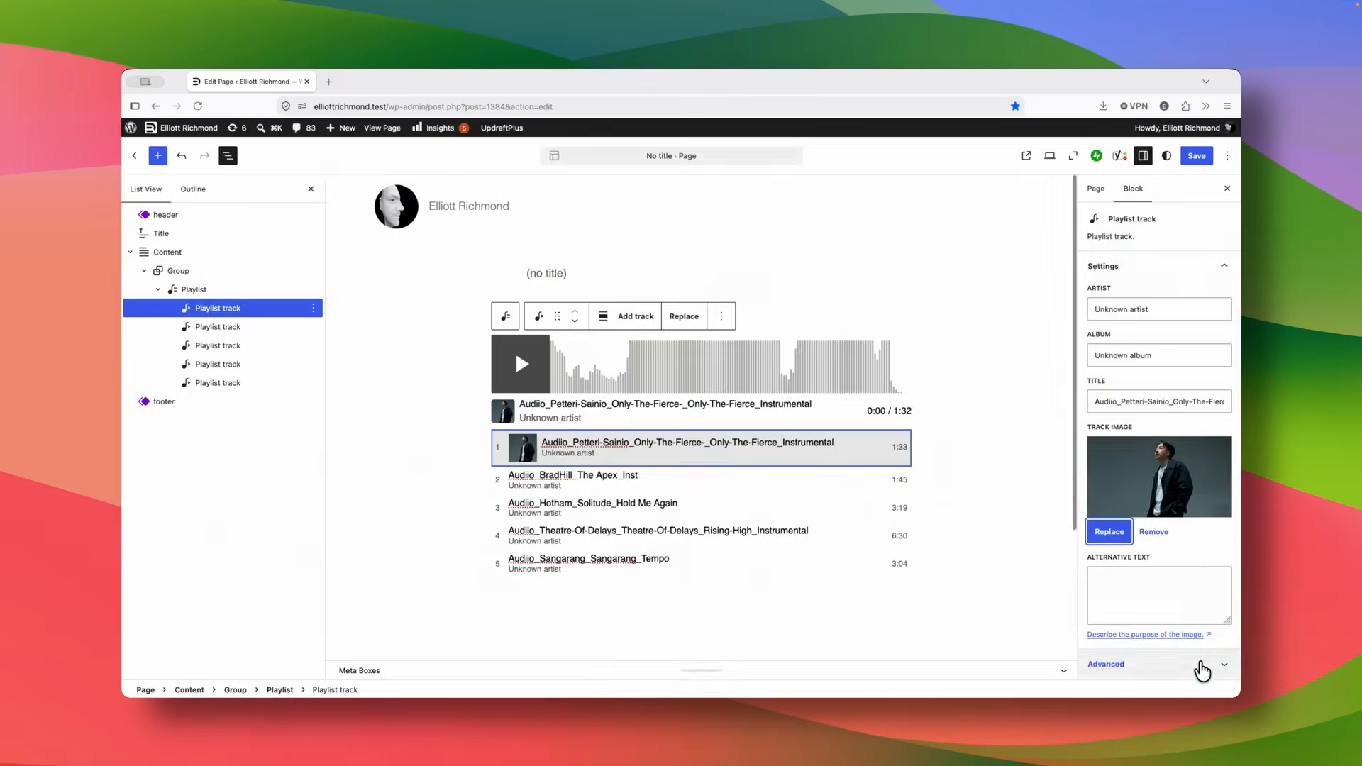
Try the playlist's display options for the tracklist, artist names, track numbers, track durations and tracklist images.
{"action": "left_click", "coordinate": [706, 363]}
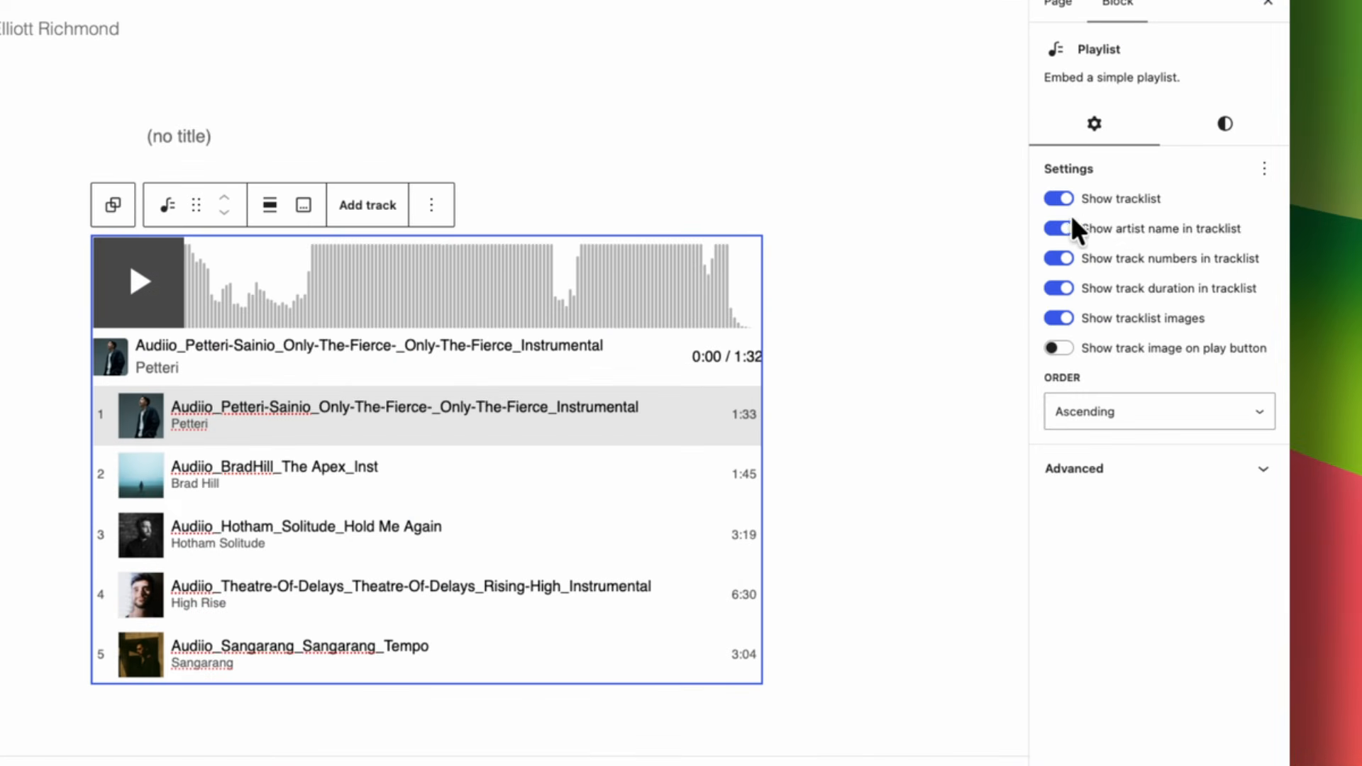
{"action": "left_click", "coordinate": [1058, 198]}
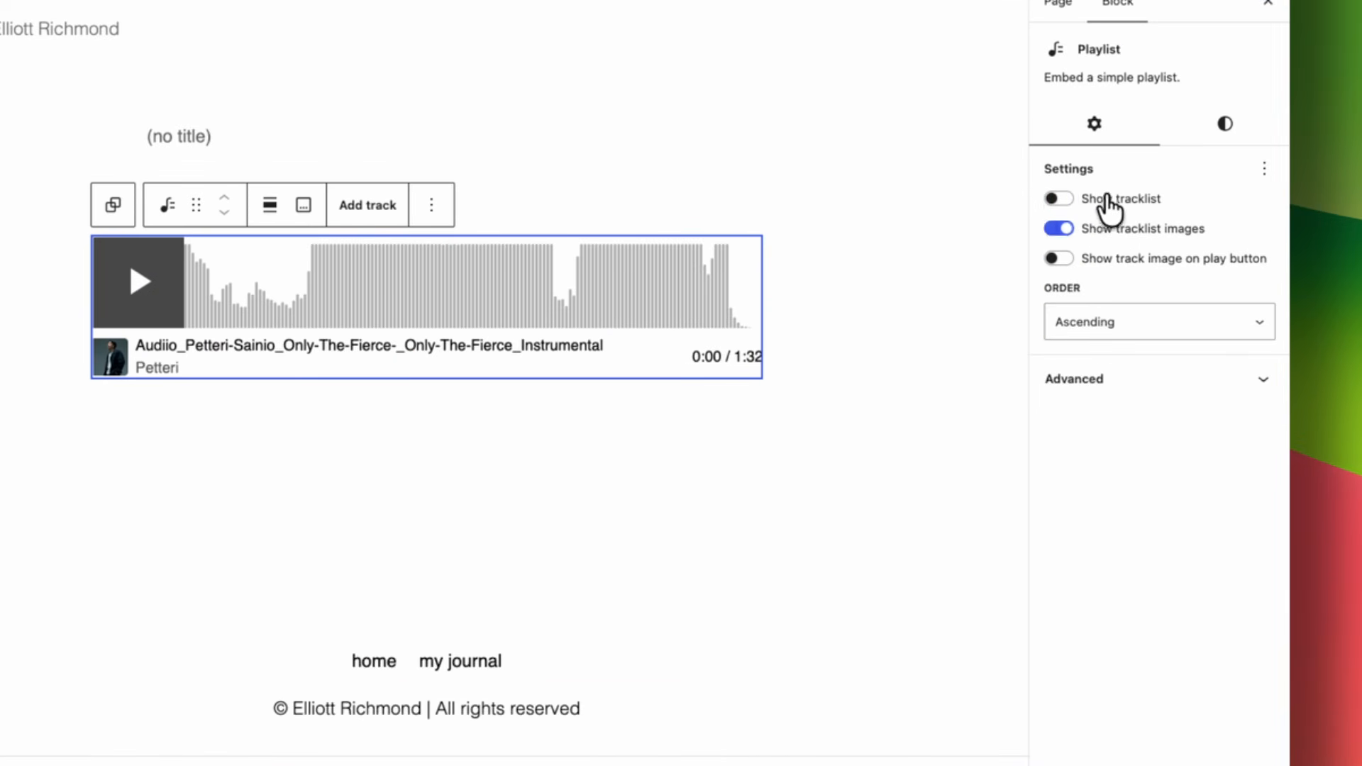
{"action": "left_click", "coordinate": [1108, 200]}
{"action": "left_click", "coordinate": [1111, 234]}
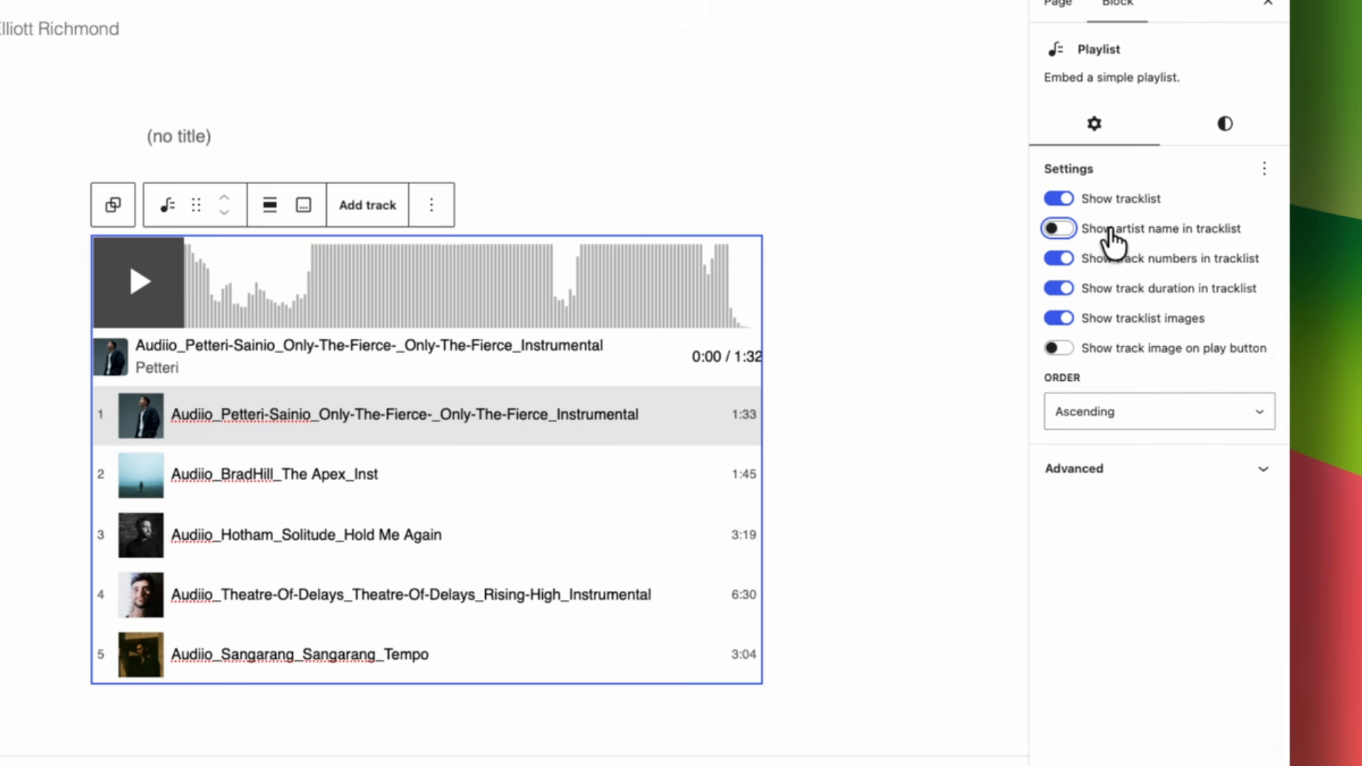
{"action": "left_click", "coordinate": [1106, 264]}
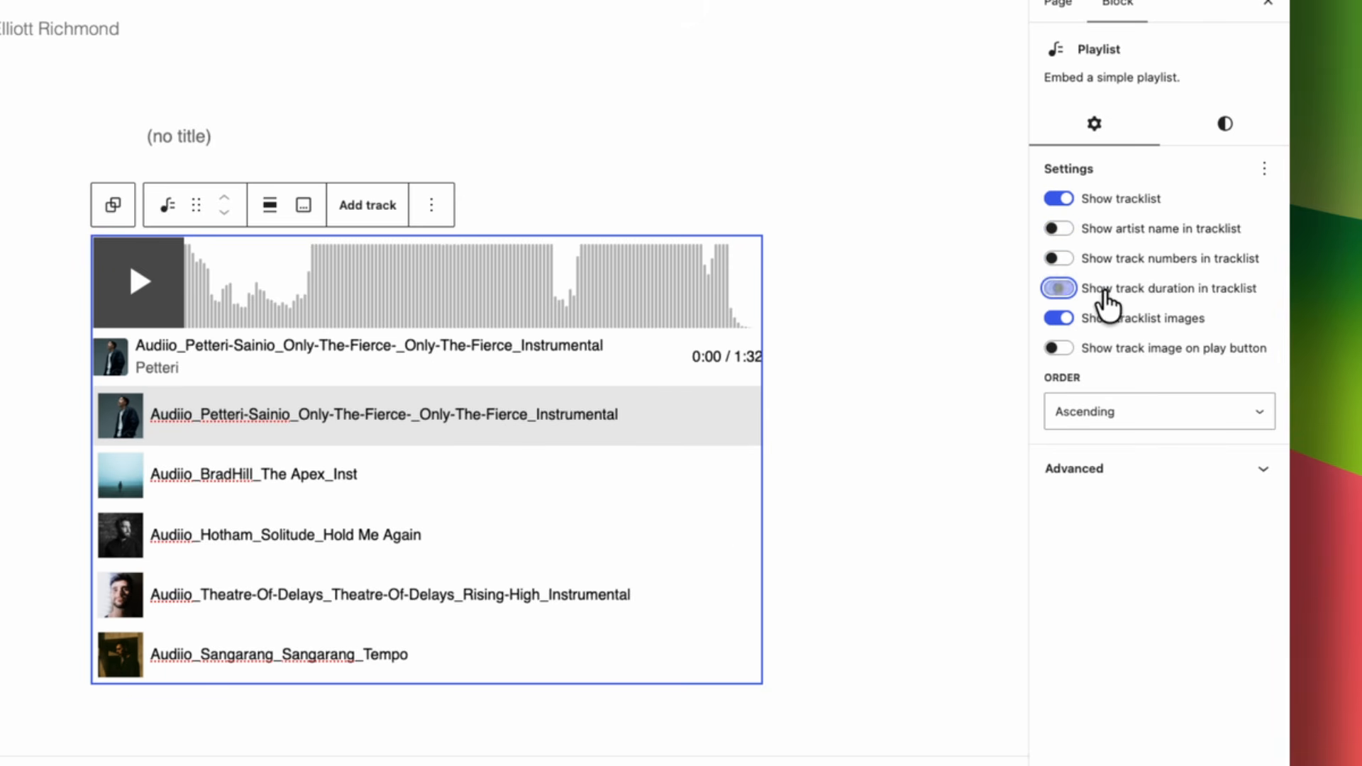
{"action": "left_click", "coordinate": [1112, 327]}
{"action": "left_click", "coordinate": [1111, 326]}
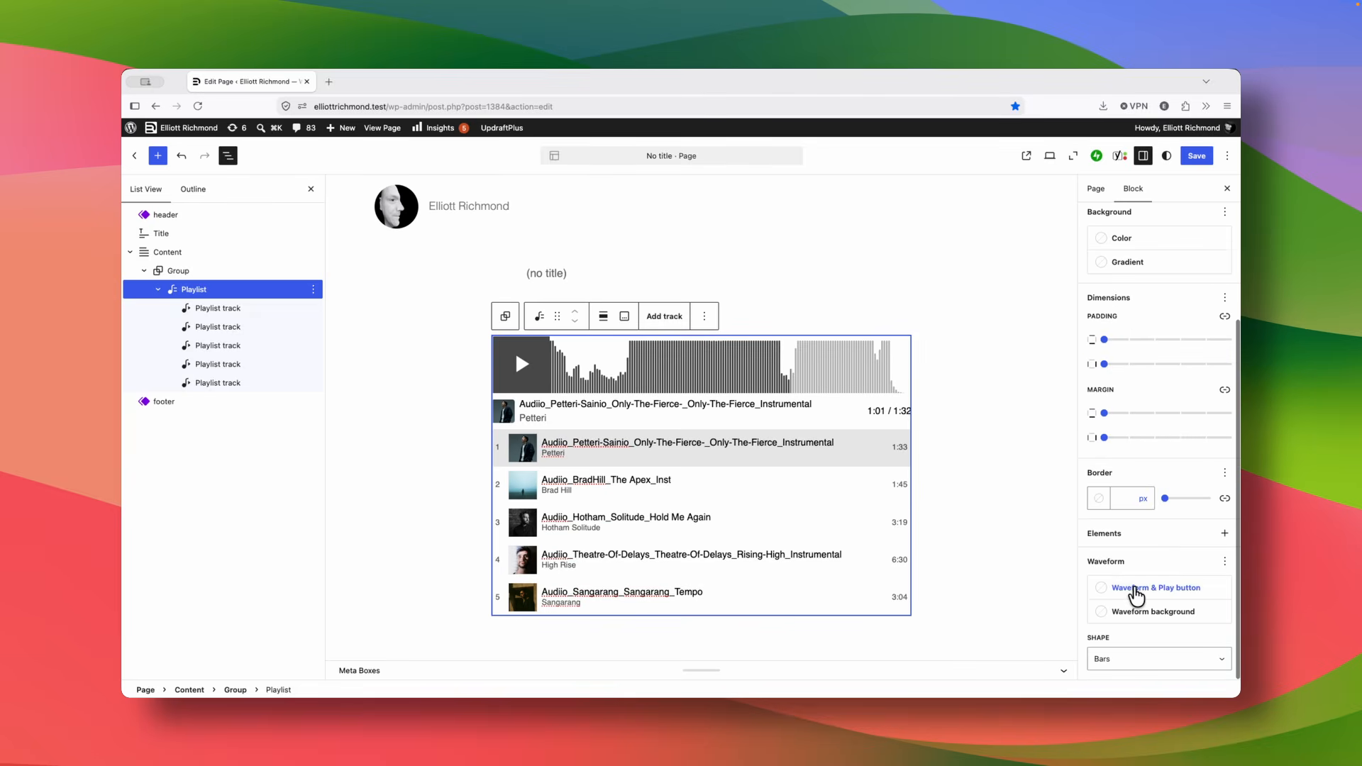
Set the playlist's waveform and play button color to the theme's Dark Red (#E63946).
{"action": "left_click", "coordinate": [1134, 590]}
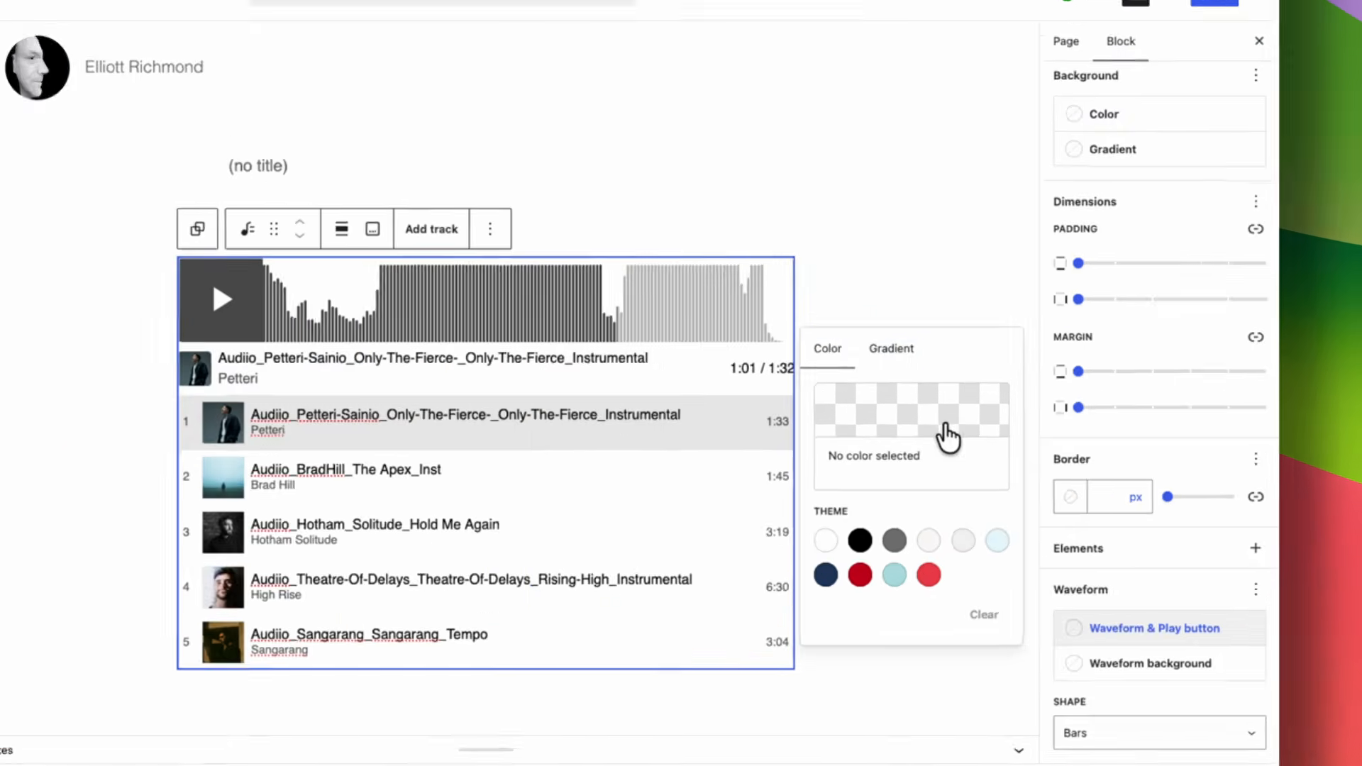
{"action": "left_click", "coordinate": [1015, 454]}
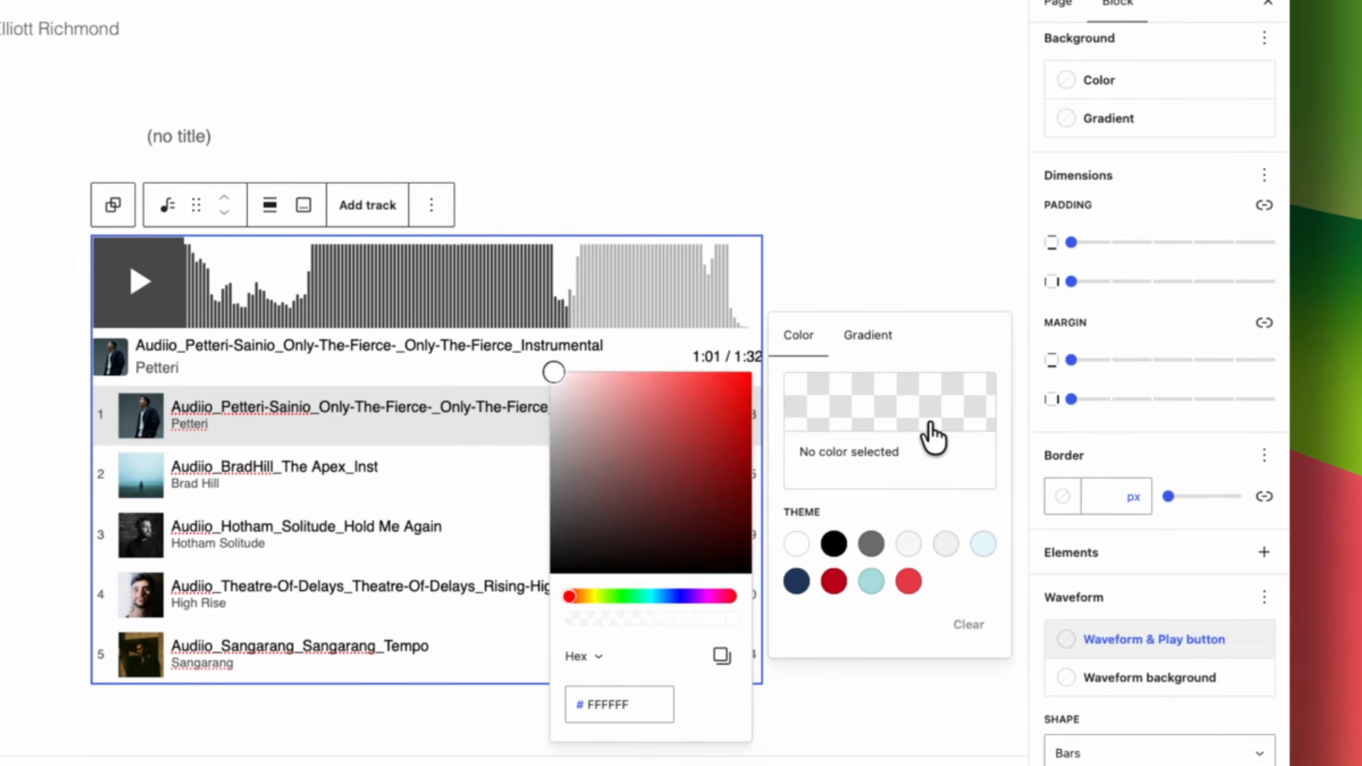
{"action": "left_click", "coordinate": [619, 596]}
{"action": "left_click_drag", "start_coordinate": [665, 466], "coordinate": [754, 480]}
{"action": "left_click", "coordinate": [908, 581]}
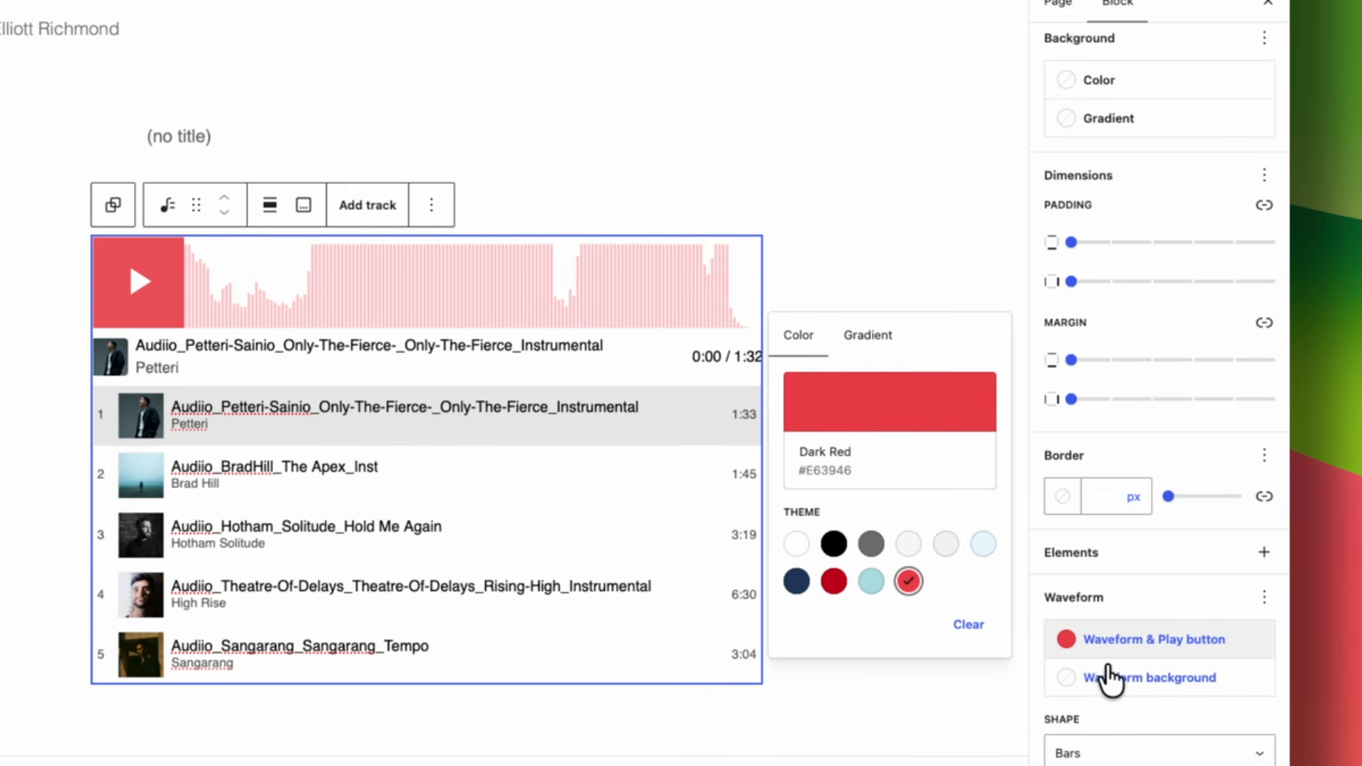
Give the playlist's waveform background the custom light green #EAFFE0.
{"action": "left_click", "coordinate": [1117, 681]}
{"action": "left_click", "coordinate": [905, 461]}
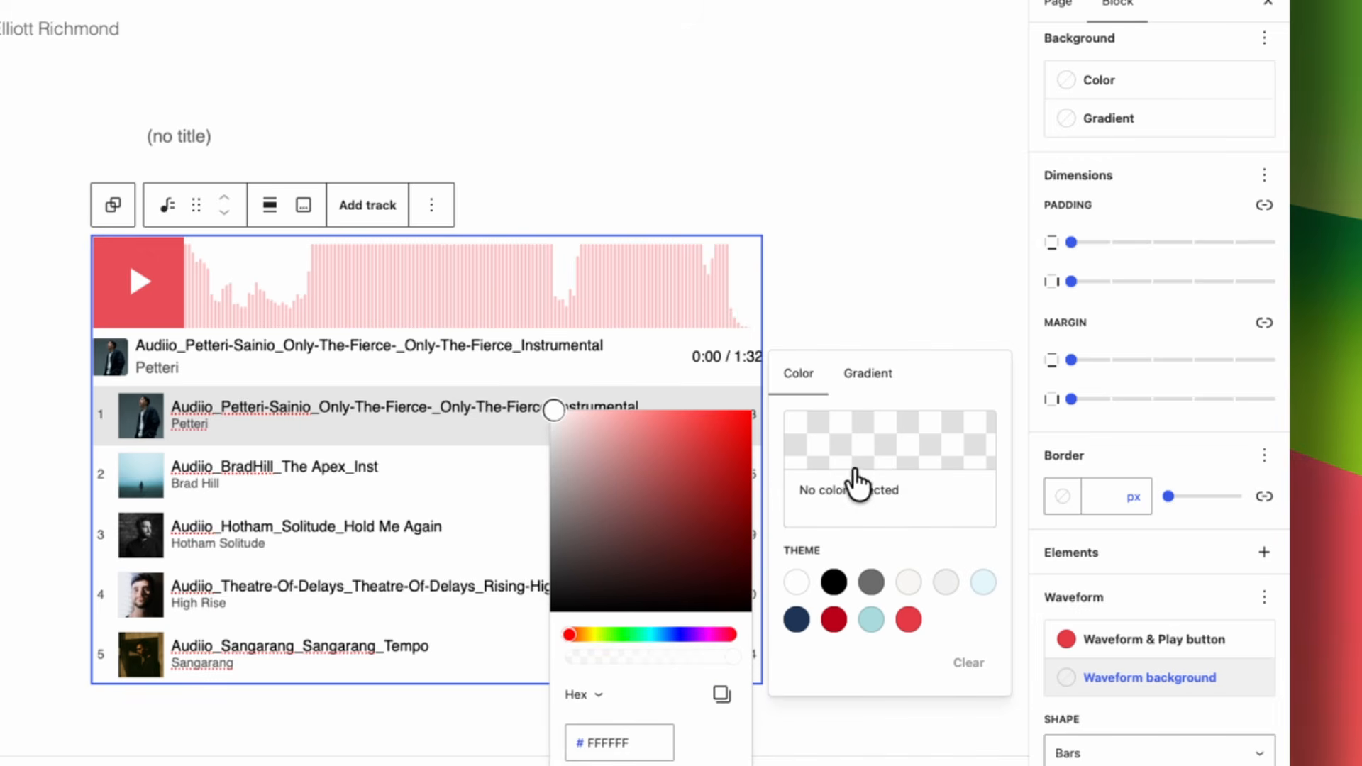
{"action": "left_click", "coordinate": [614, 632]}
{"action": "left_click_drag", "start_coordinate": [722, 509], "coordinate": [747, 435]}
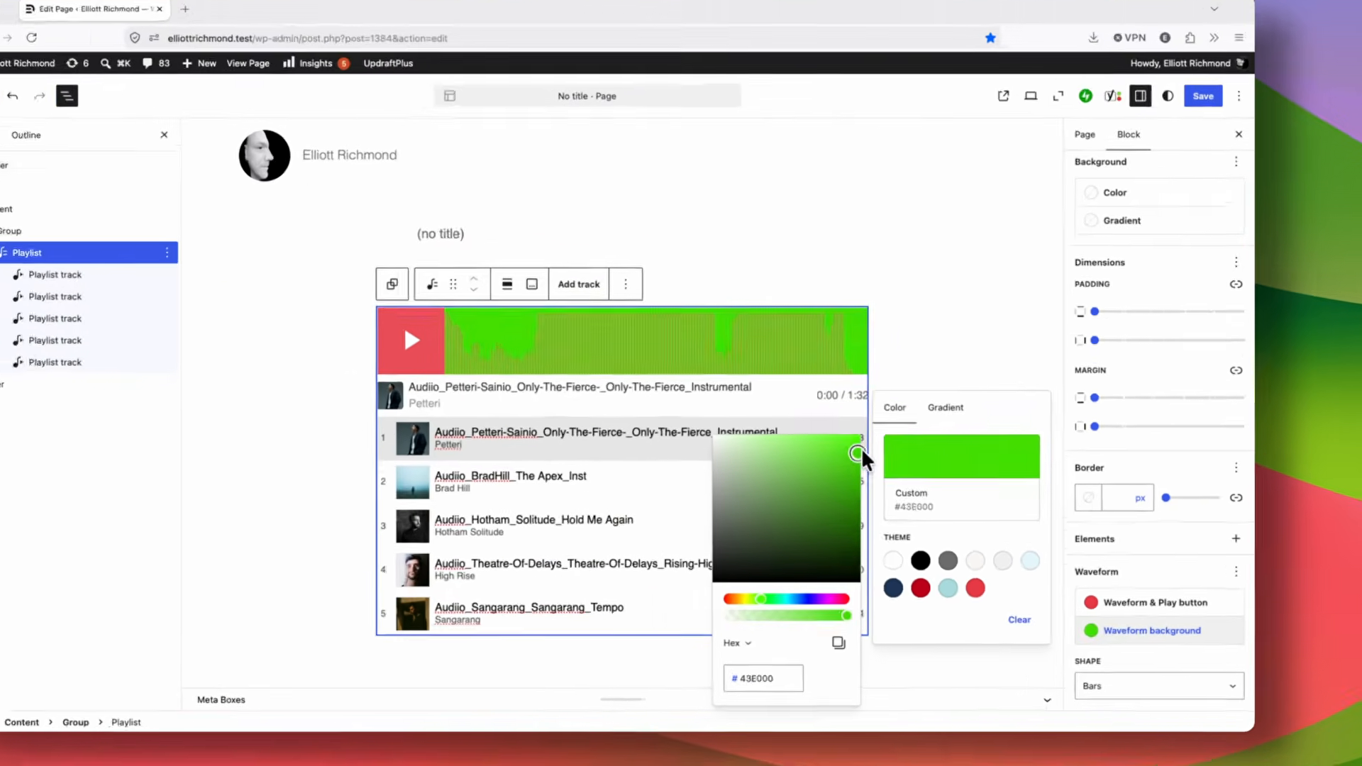
{"action": "left_click_drag", "start_coordinate": [860, 451], "coordinate": [731, 441]}
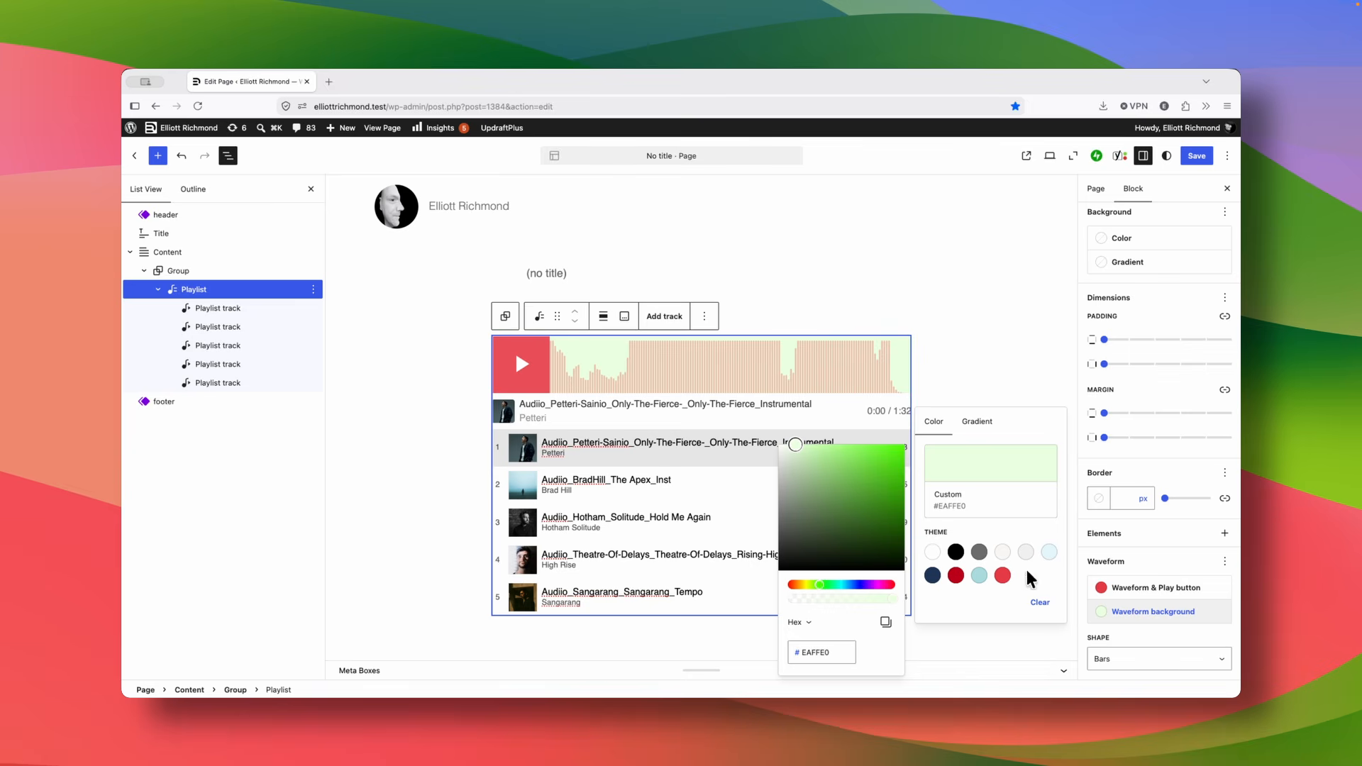
{"action": "left_click", "coordinate": [1010, 577]}
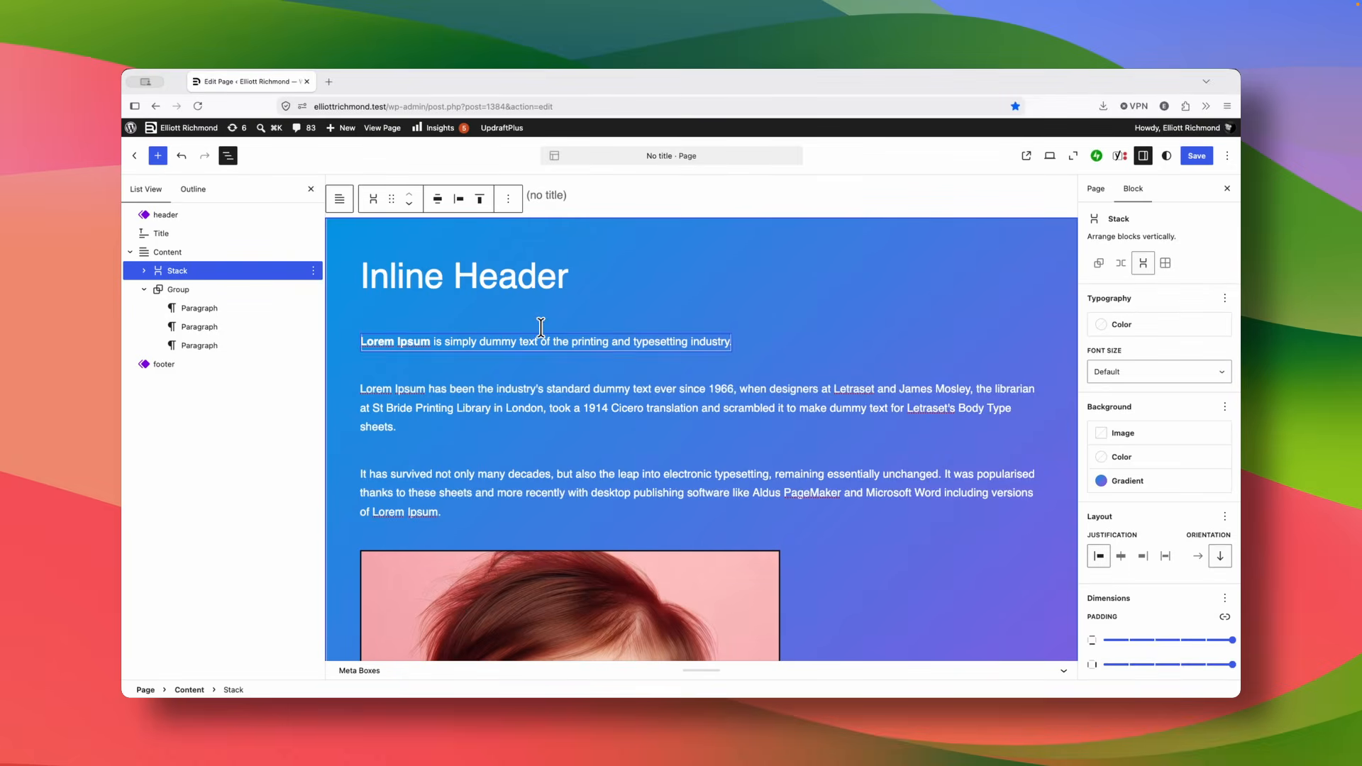
Transform the Inline Header stack into a Grid with a minimum column width of 24 rem.
{"action": "left_click", "coordinate": [373, 202]}
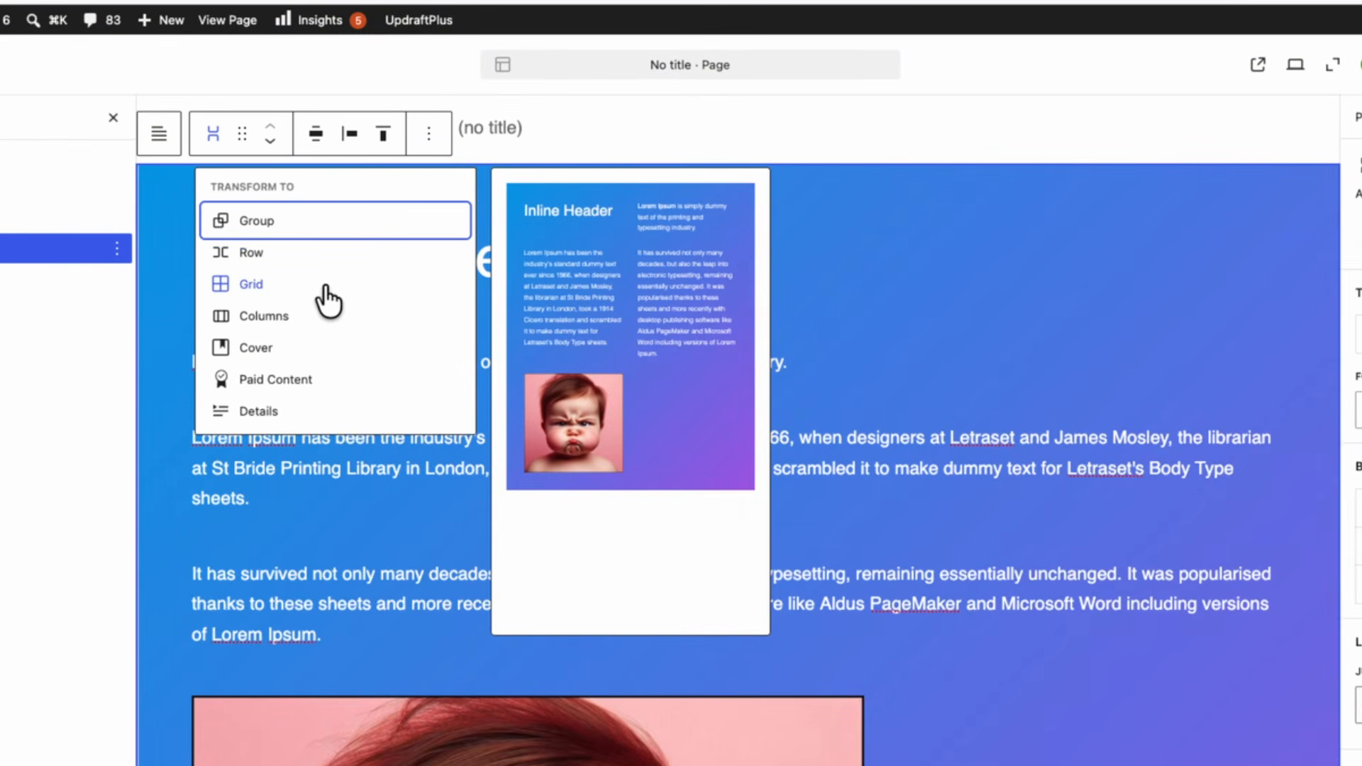
{"action": "left_click", "coordinate": [294, 291]}
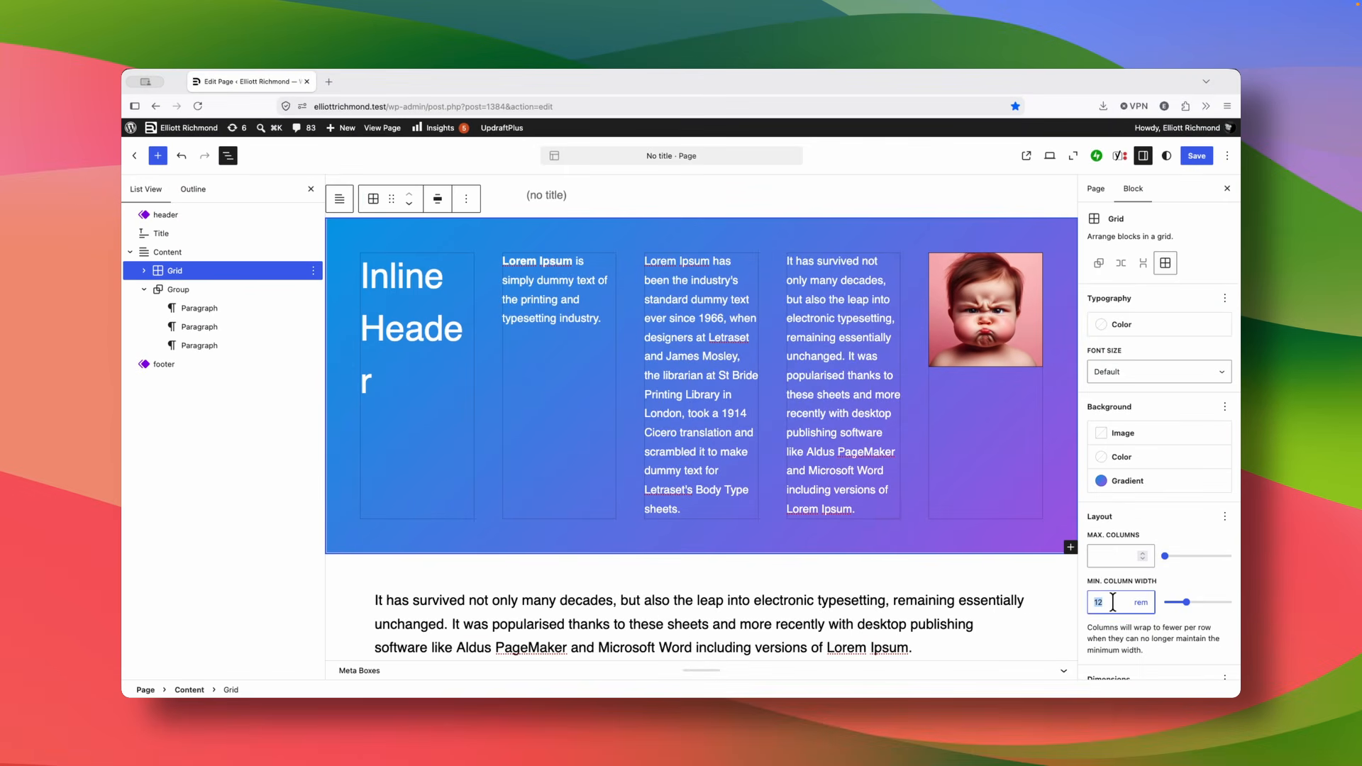
{"action": "type", "text": "24"}
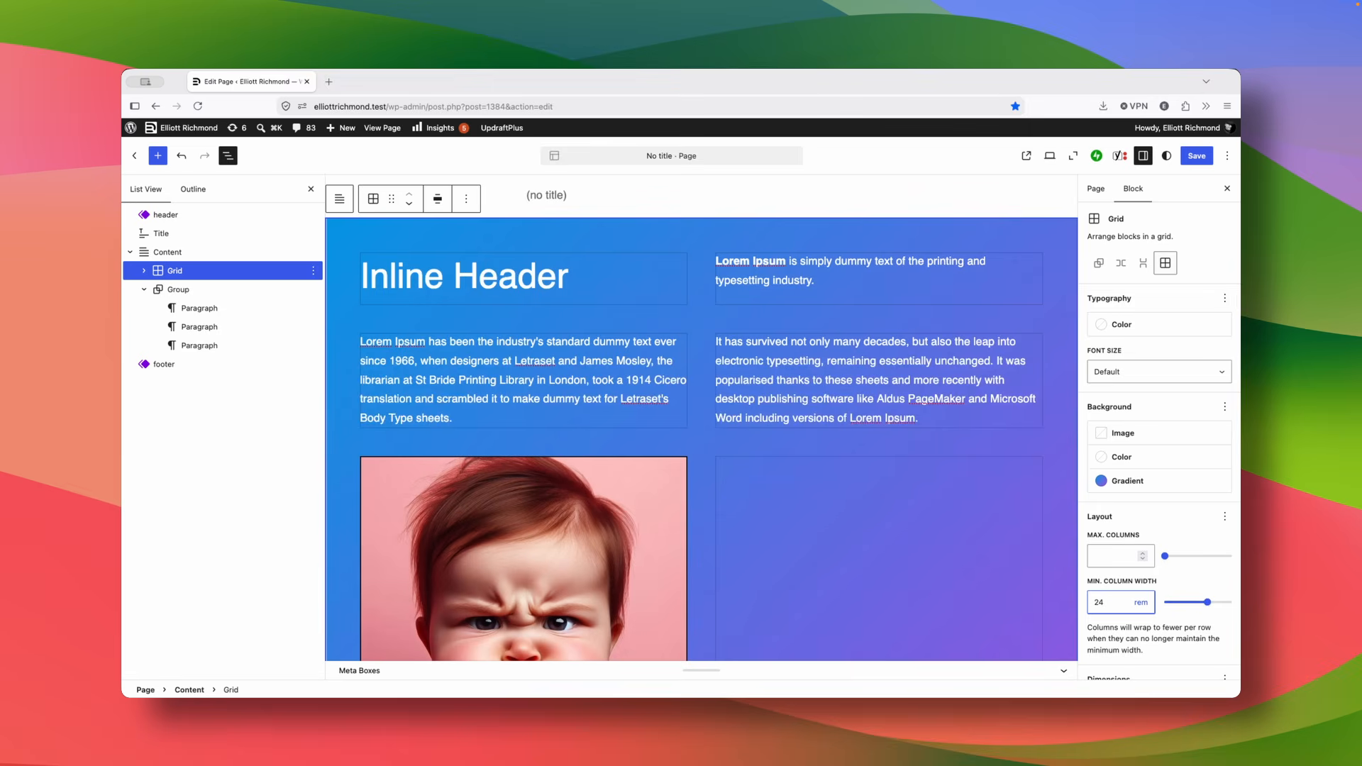
Transform the middle paragraph of the group below the grid into a Quote block.
{"action": "scroll", "coordinate": [745, 389], "scroll_direction": "down", "scroll_amount": 8}
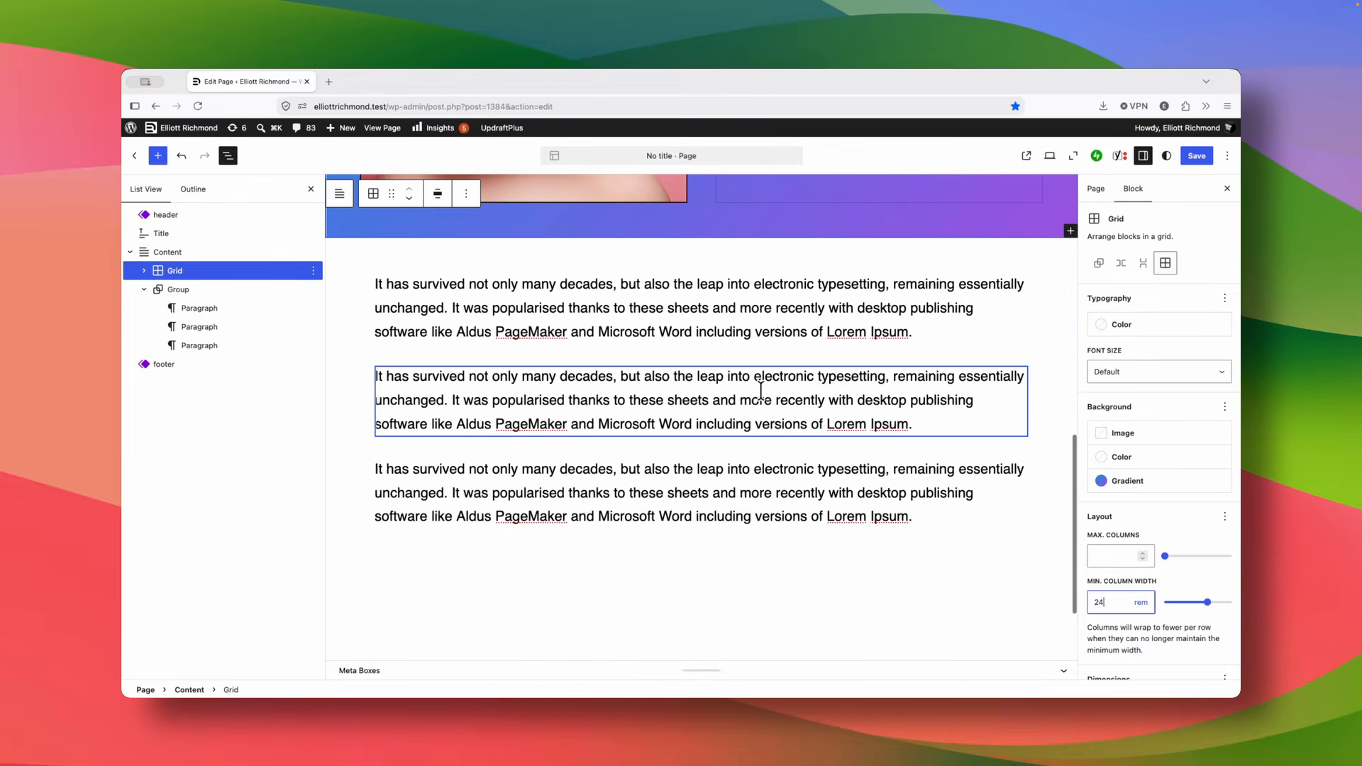
{"action": "left_click", "coordinate": [720, 384]}
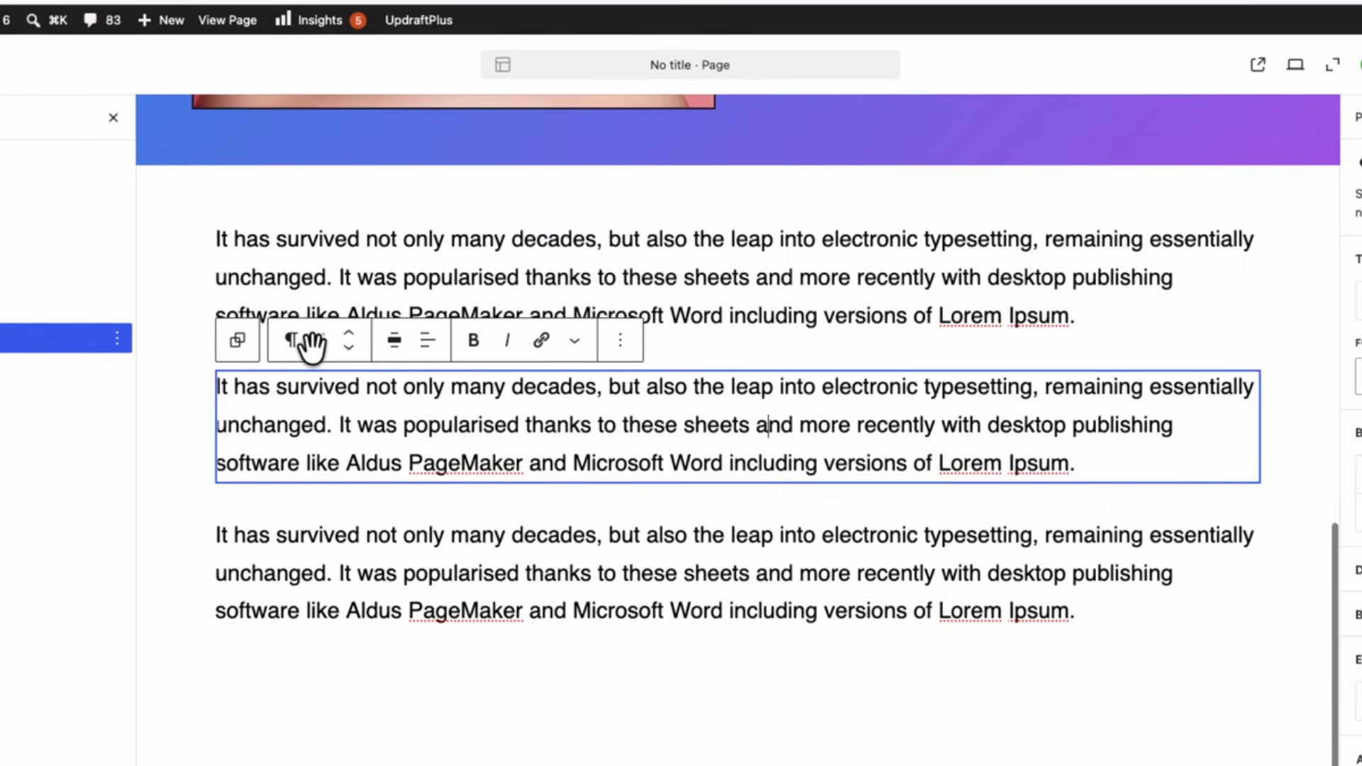
{"action": "left_click", "coordinate": [292, 340]}
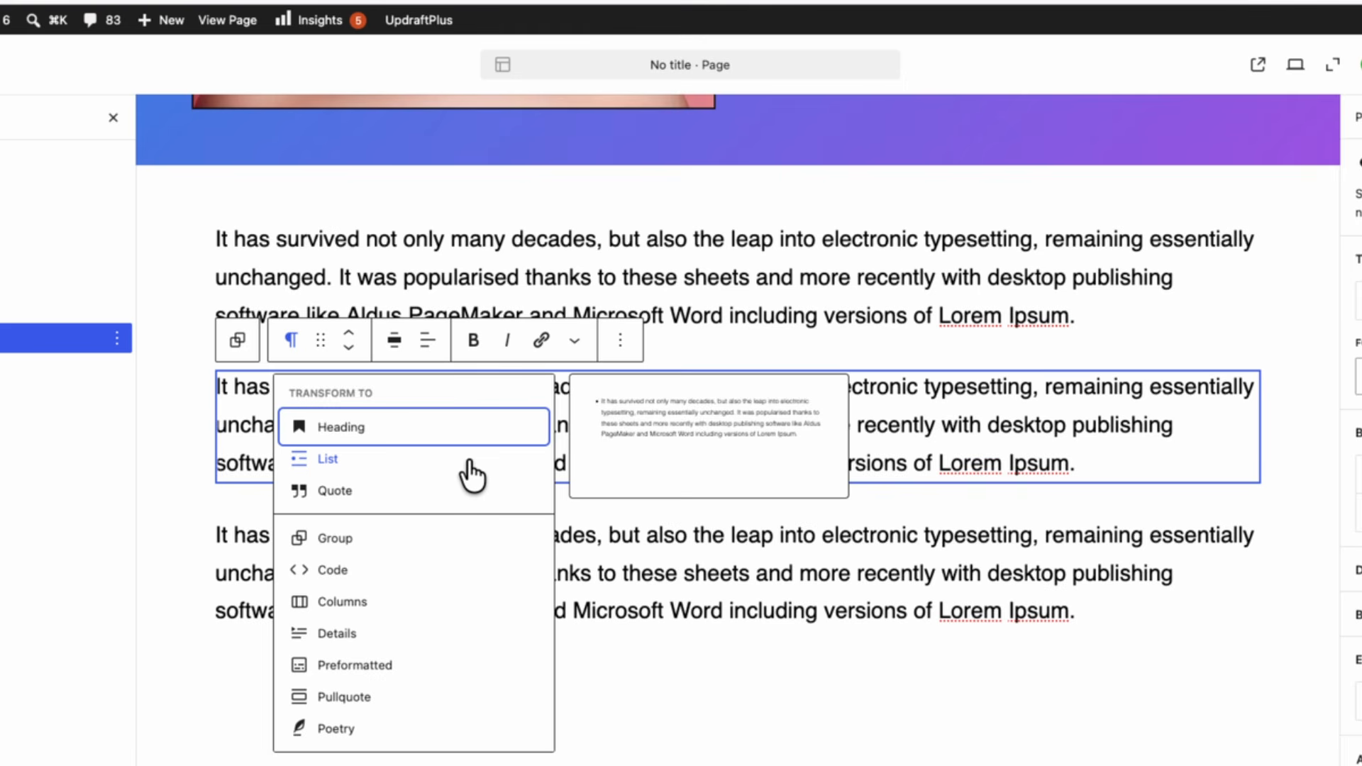
{"action": "left_click", "coordinate": [465, 495]}
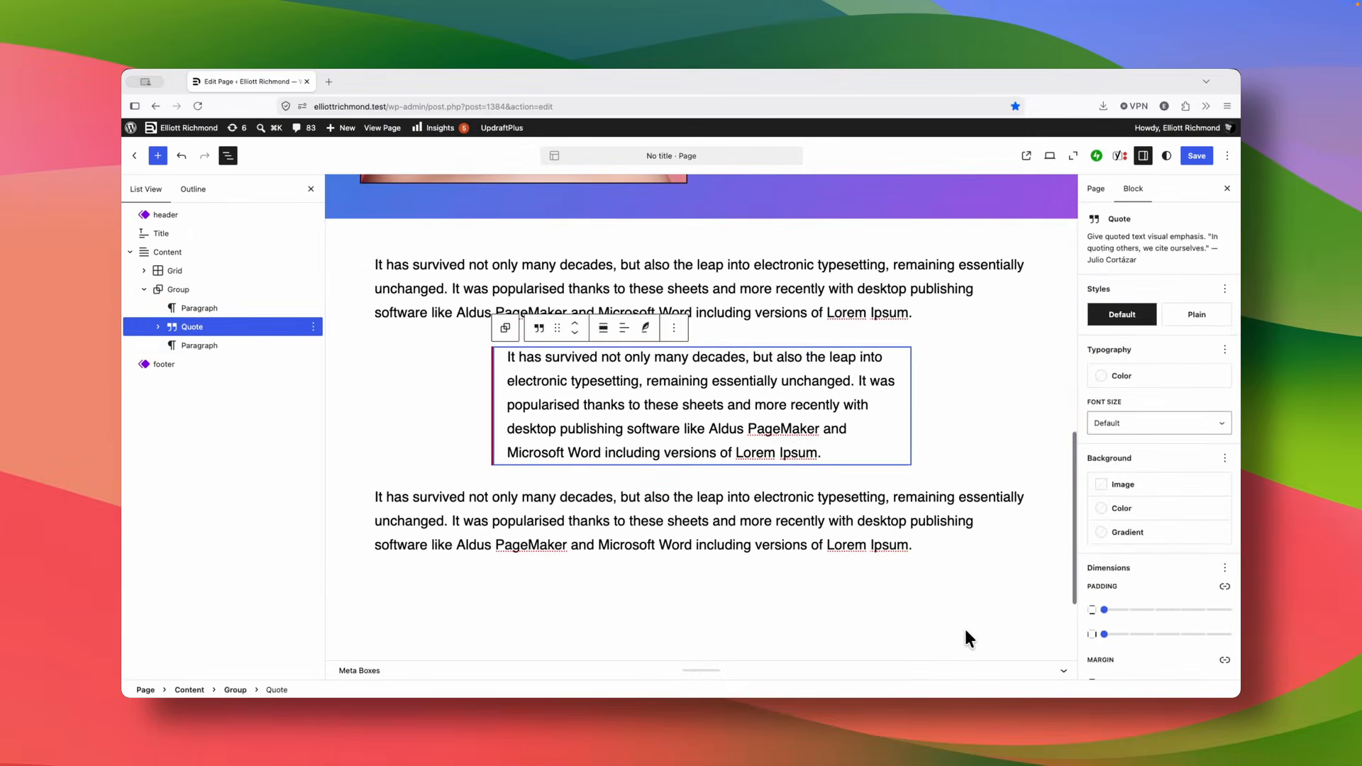
{"action": "left_click", "coordinate": [965, 630]}
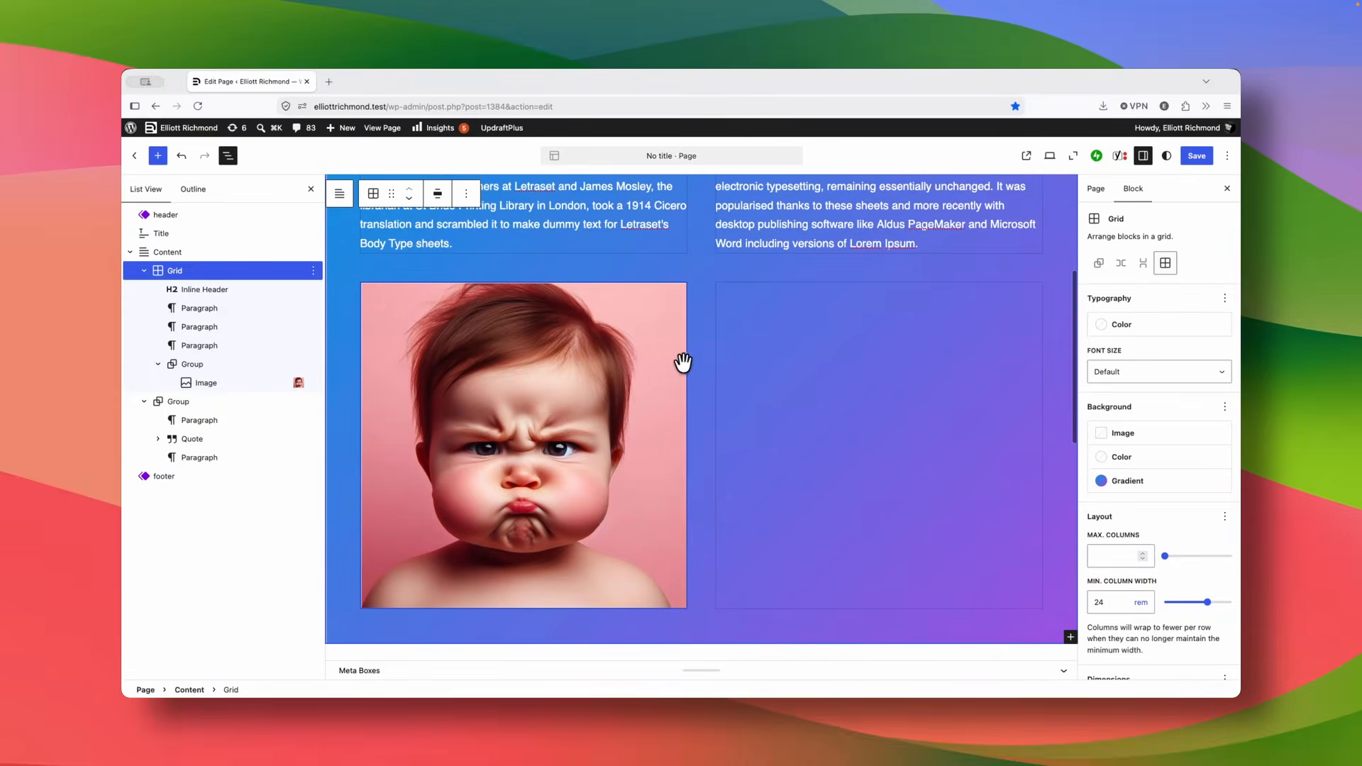
Open the grumpy baby image for cropping and examine the aspect ratio choices and the media details fields.
{"action": "left_click", "coordinate": [611, 386]}
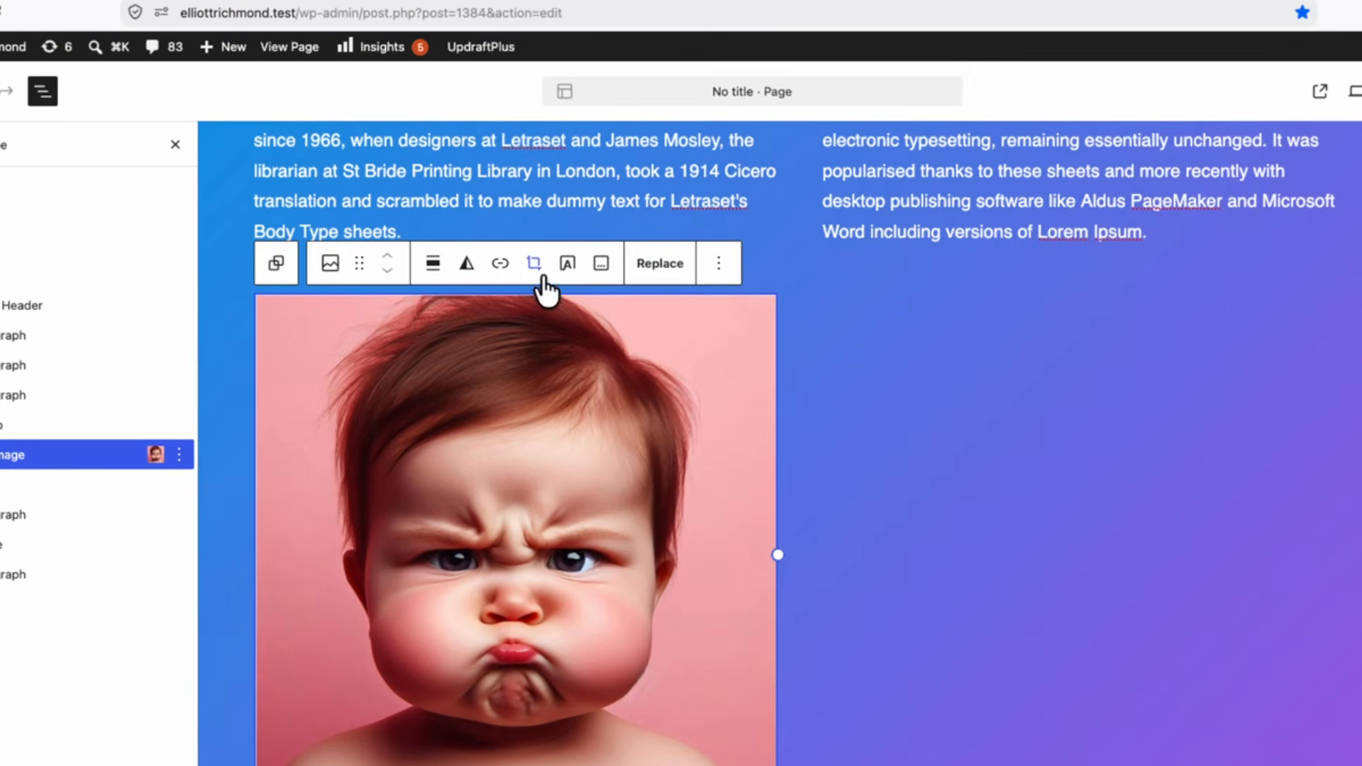
{"action": "left_click", "coordinate": [536, 268]}
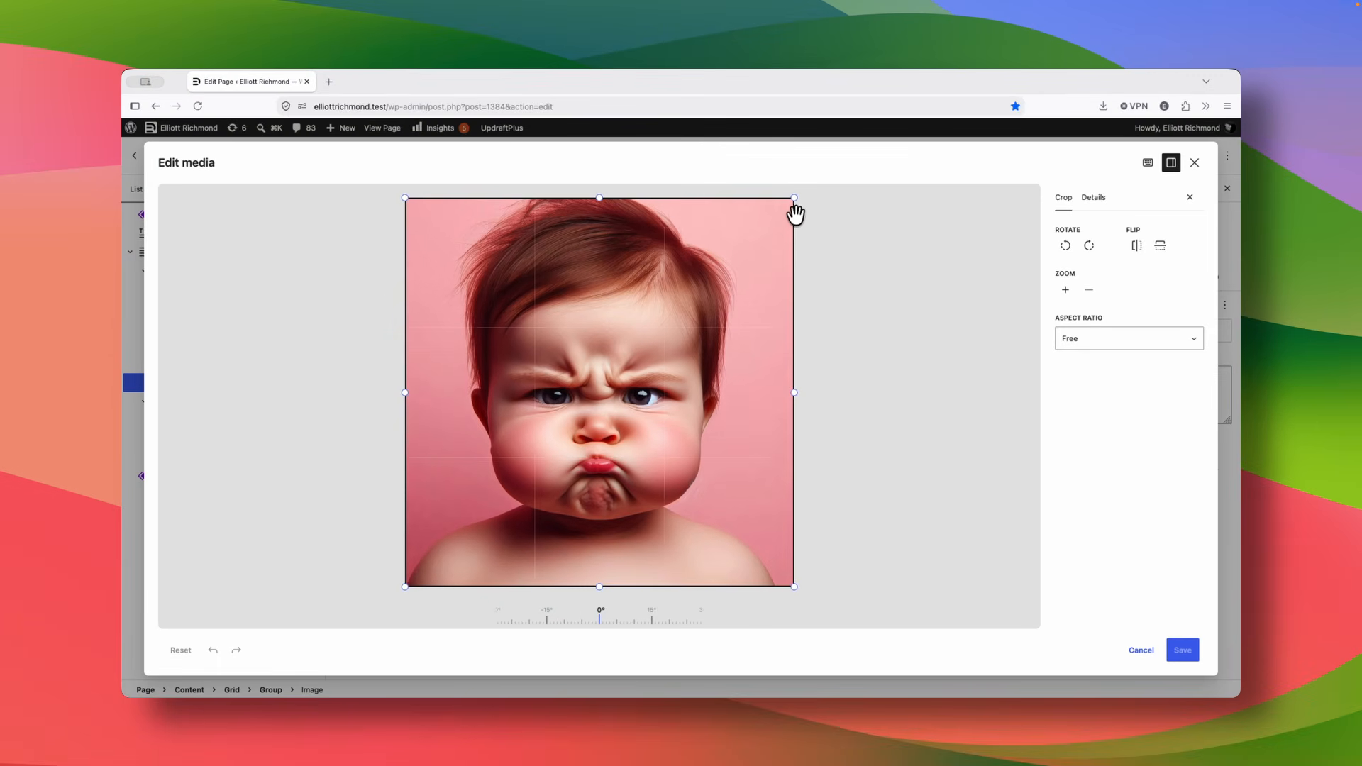
{"action": "scroll", "coordinate": [795, 213], "scroll_direction": "up", "scroll_amount": 1}
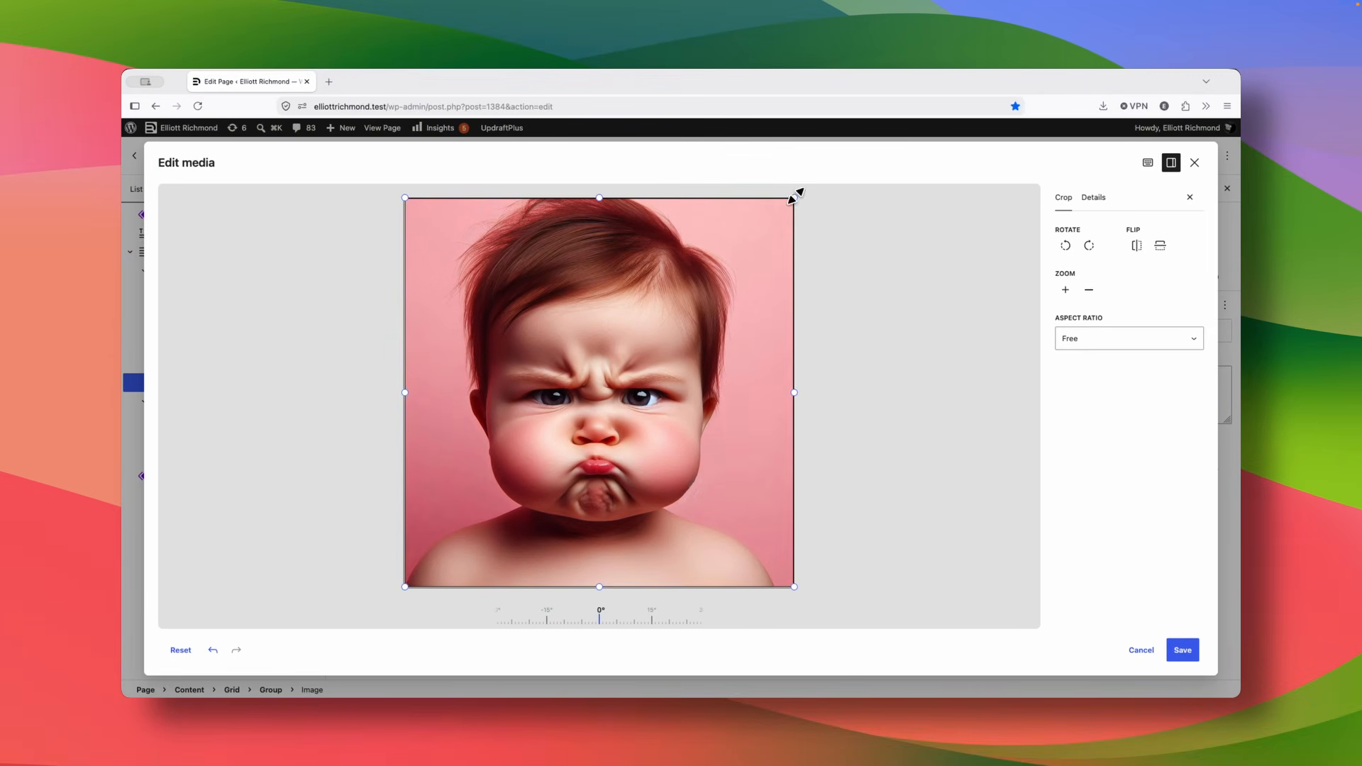
{"action": "left_click", "coordinate": [1160, 340]}
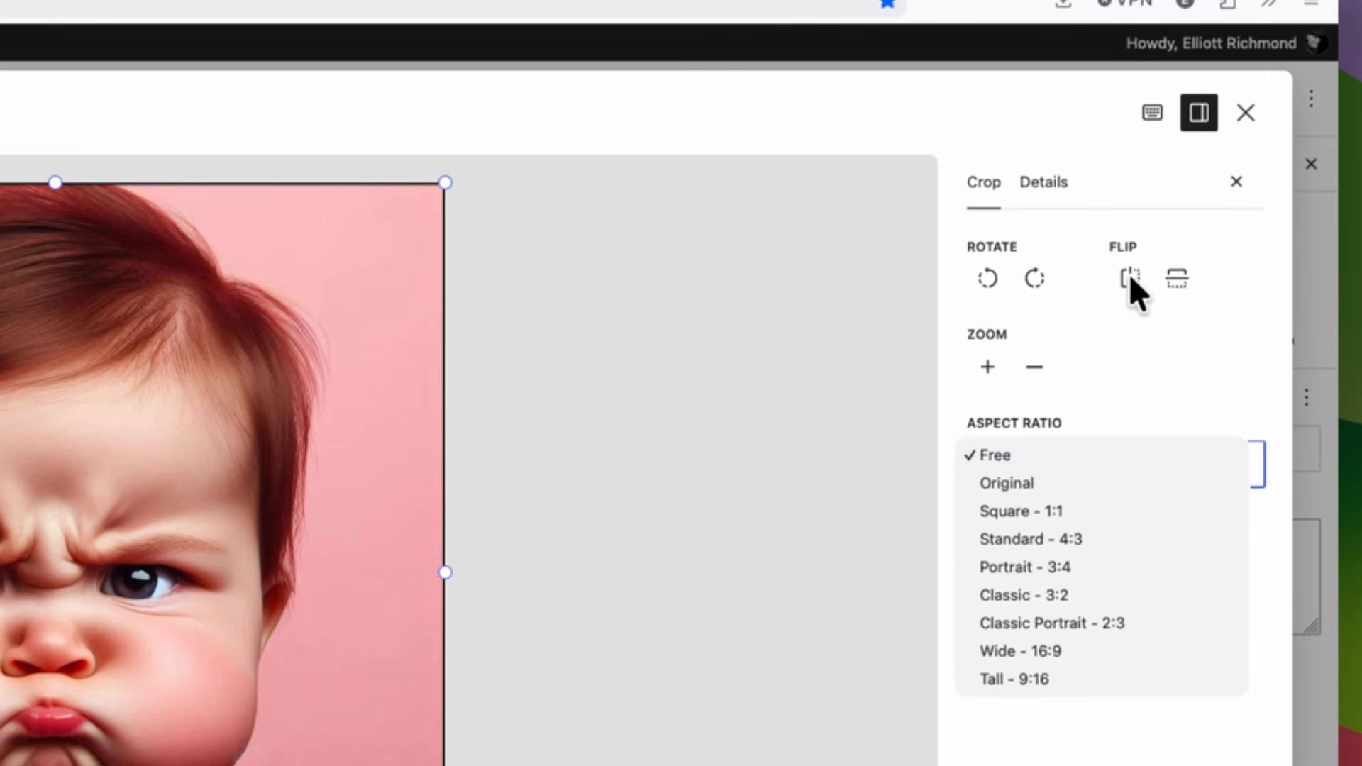
{"action": "left_click", "coordinate": [1111, 327]}
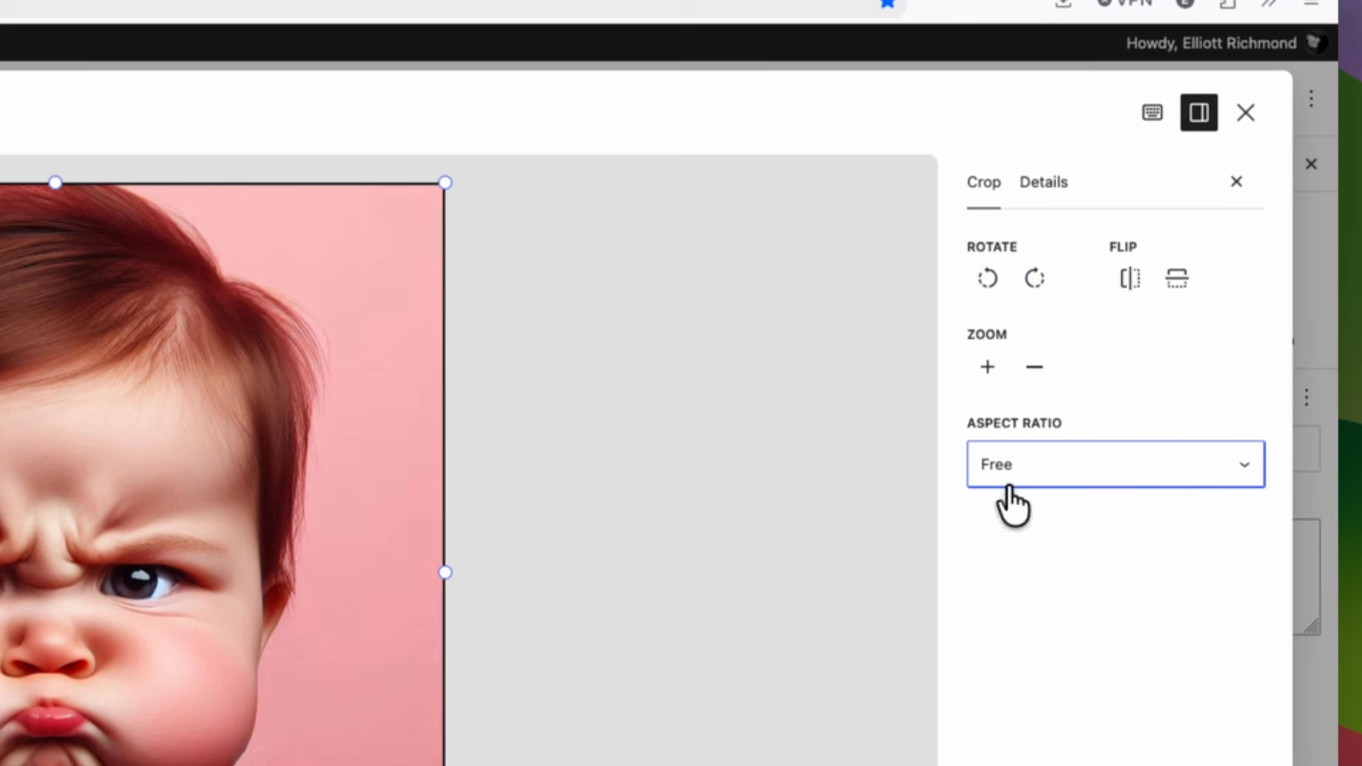
{"action": "left_click", "coordinate": [1050, 192]}
{"action": "scroll", "coordinate": [1121, 645], "scroll_direction": "down", "scroll_amount": 3}
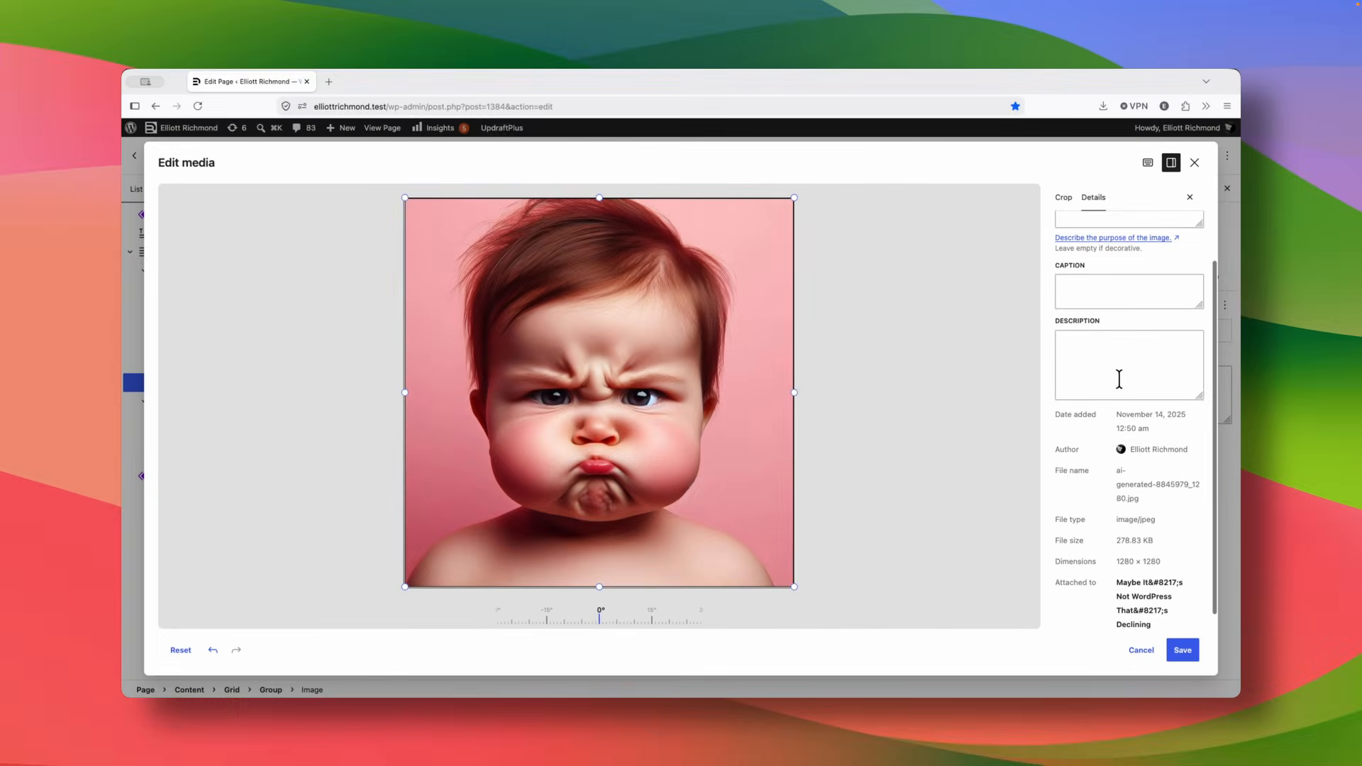
{"action": "scroll", "coordinate": [1119, 379], "scroll_direction": "up", "scroll_amount": 3}
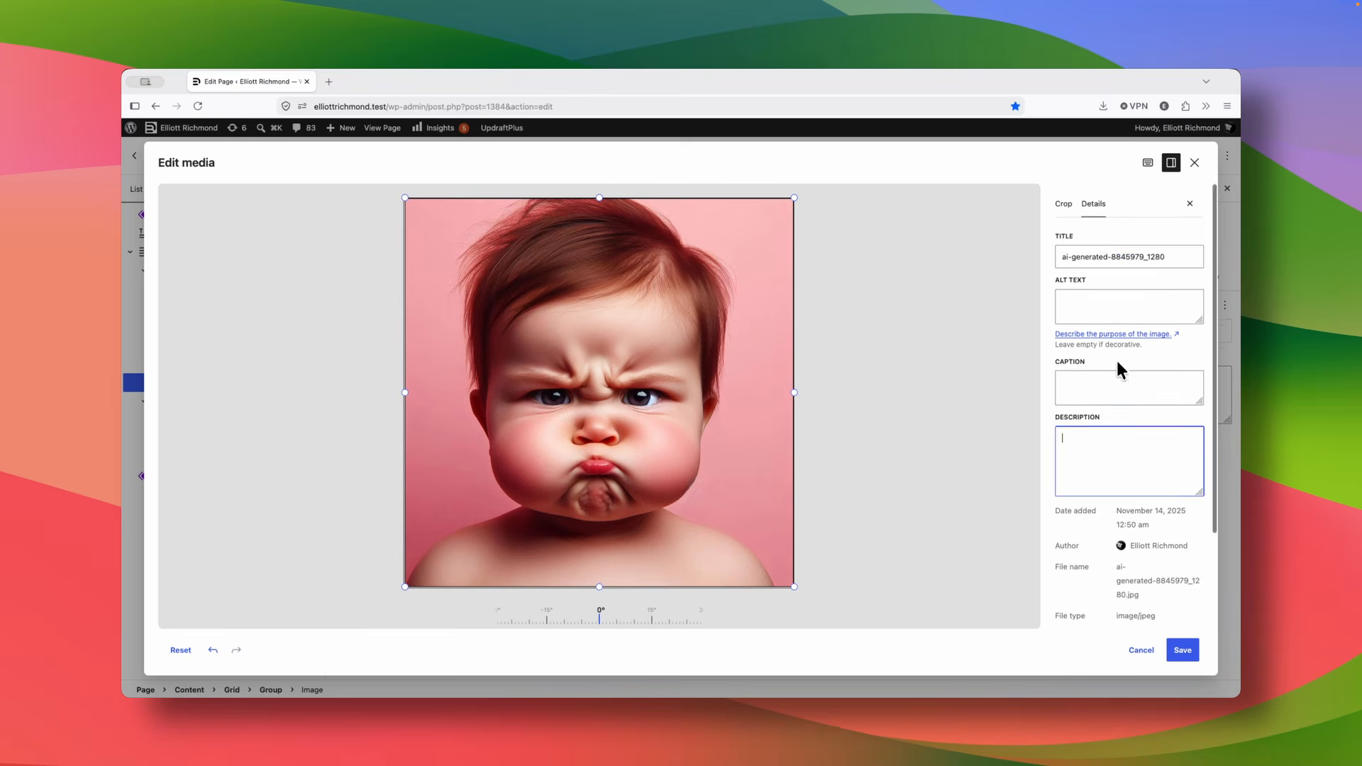
Crop the baby image inward from its lower-right corner and rotate it to -10°.
{"action": "left_click", "coordinate": [1063, 198]}
{"action": "scroll", "coordinate": [820, 499], "scroll_direction": "up", "scroll_amount": 1}
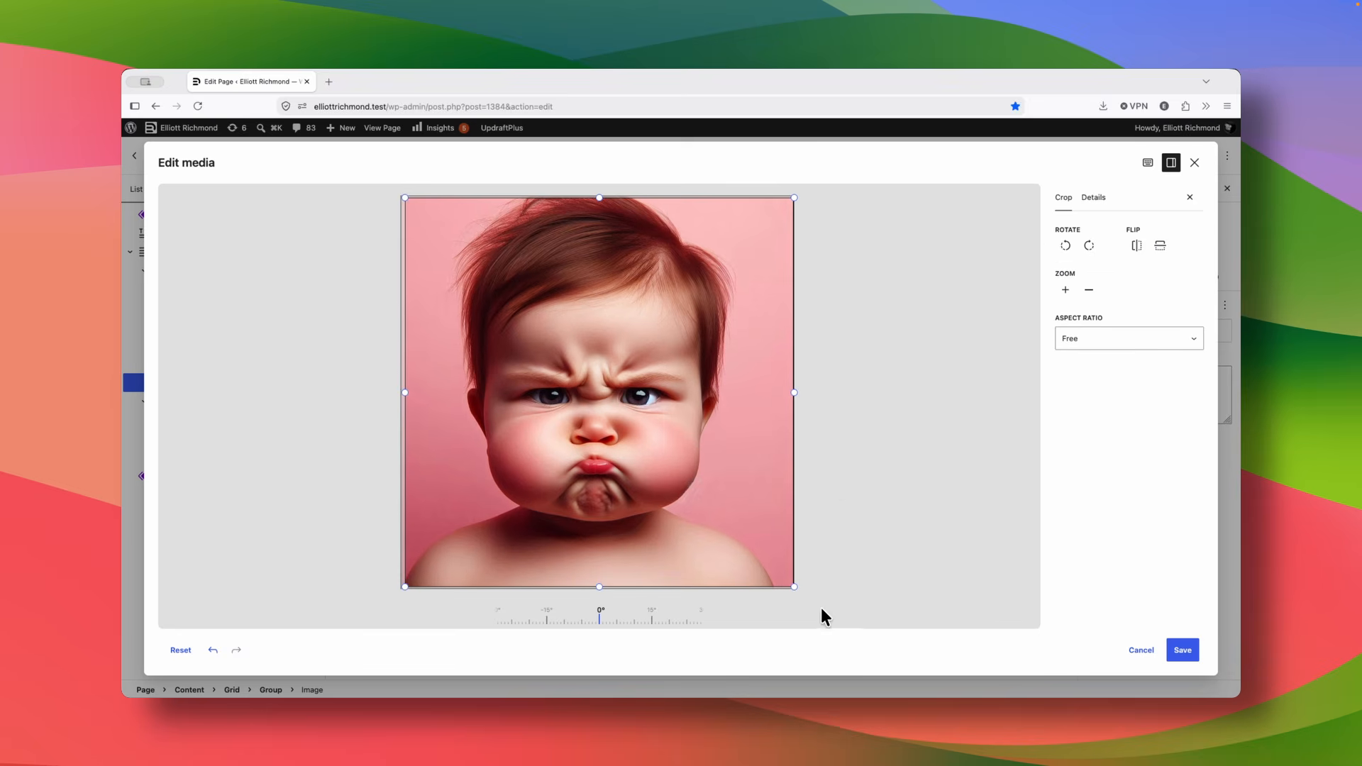
{"action": "left_click_drag", "start_coordinate": [793, 587], "coordinate": [761, 527]}
{"action": "left_click_drag", "start_coordinate": [605, 618], "coordinate": [640, 618]}
Set the baby image's alt text to "grumpy child AI" in its media details.
{"action": "left_click", "coordinate": [1093, 199]}
{"action": "type", "text": "gr"}
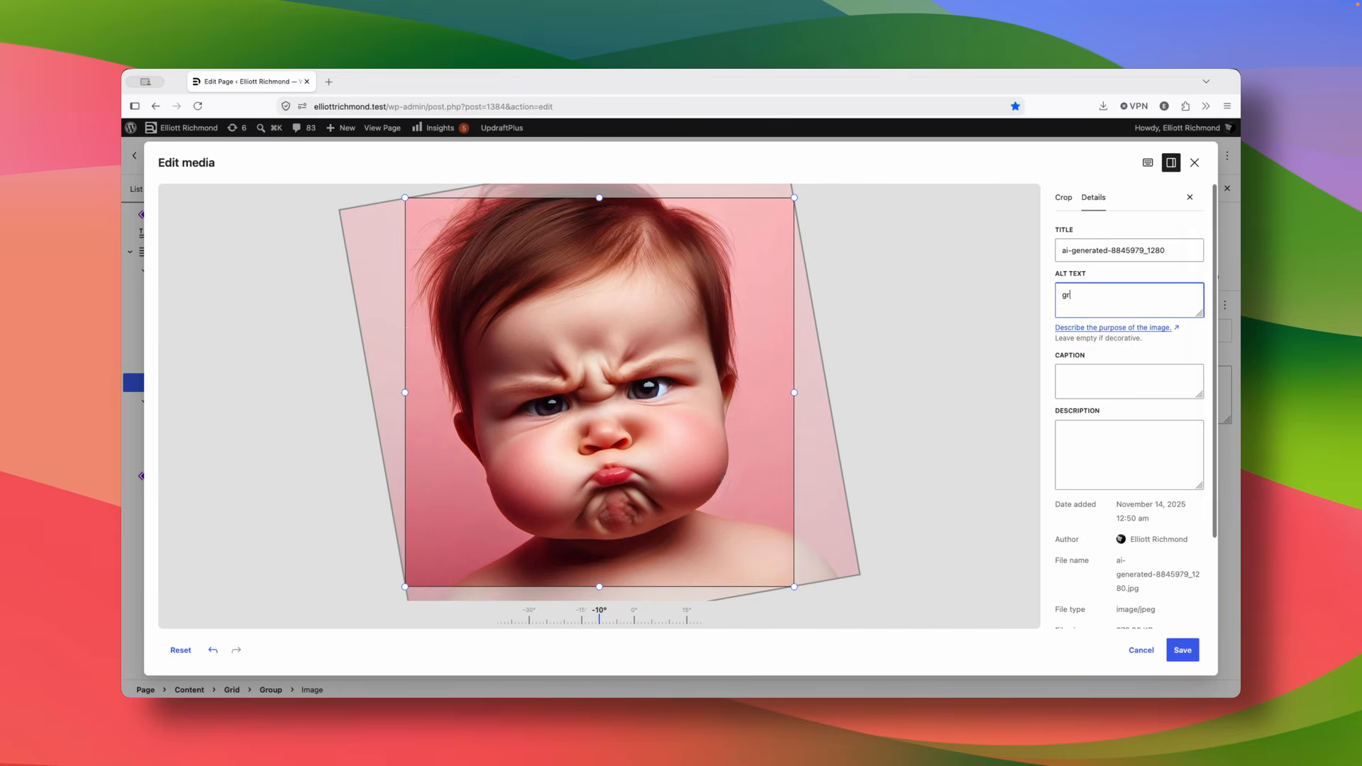
{"action": "type", "text": "umpy child AI"}
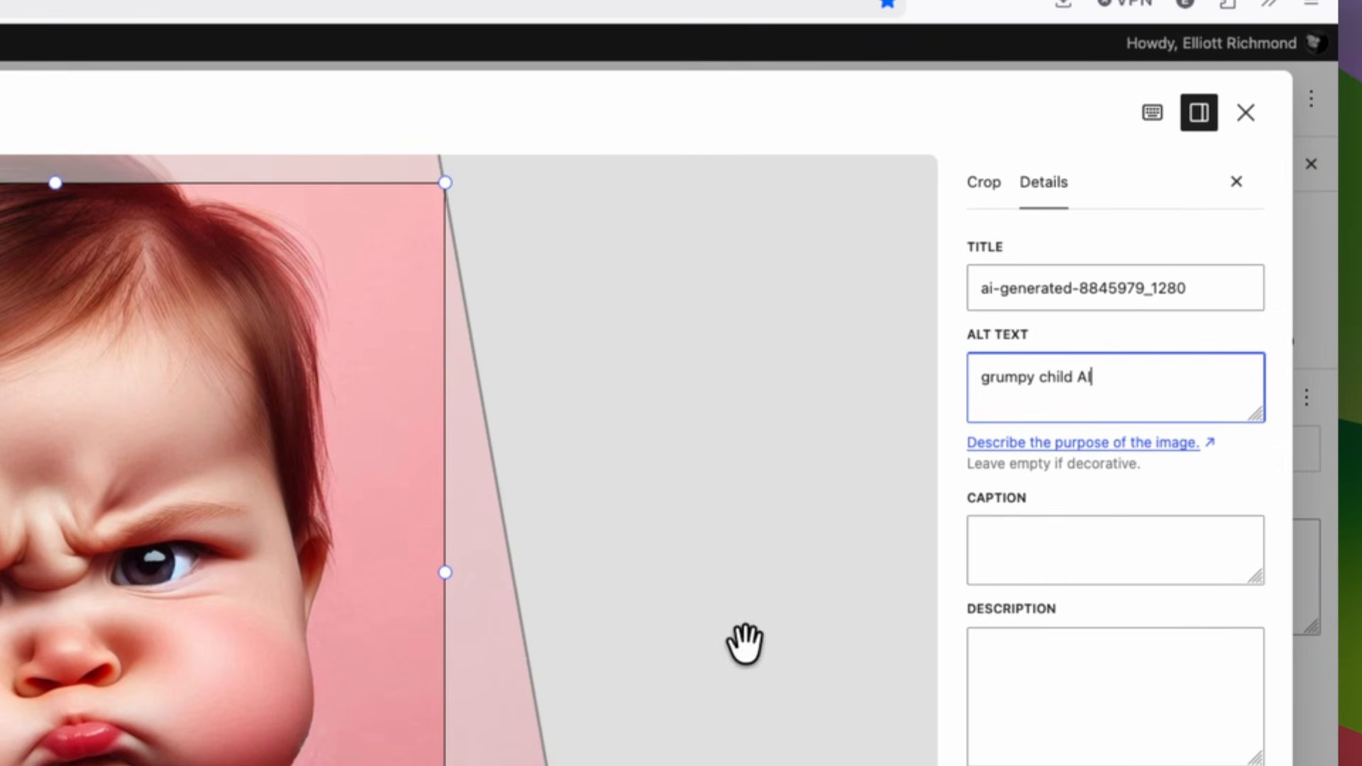